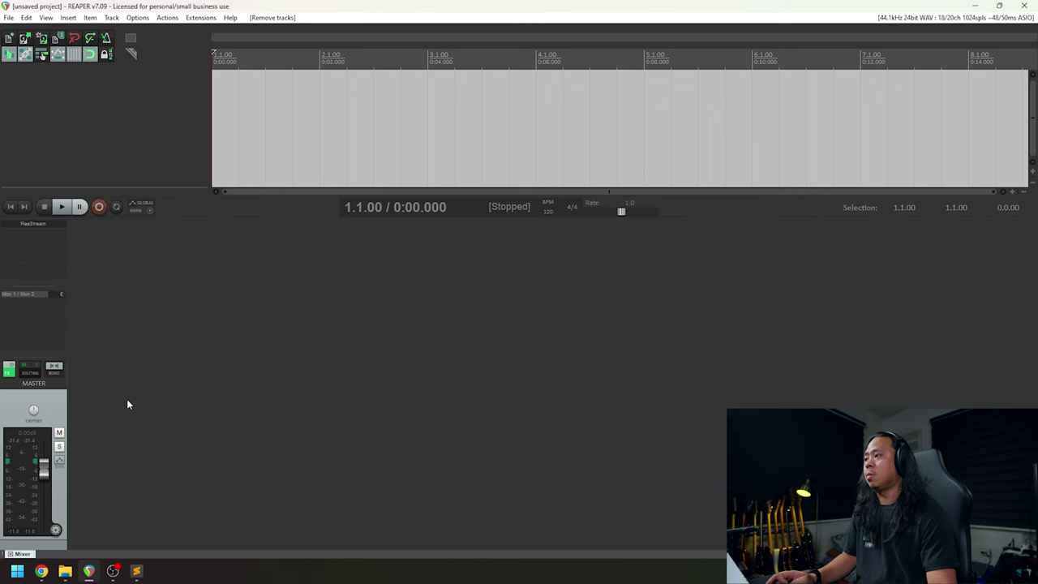
Add new empty tracks to the project for a virtual bass.
double_click(127, 404)
double_click(135, 159)
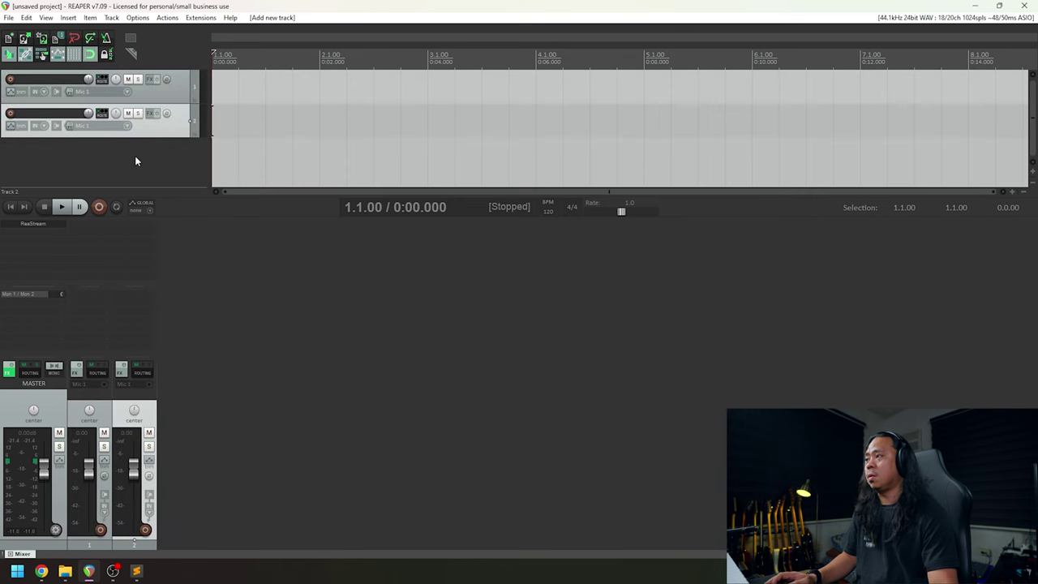
double_click(135, 160)
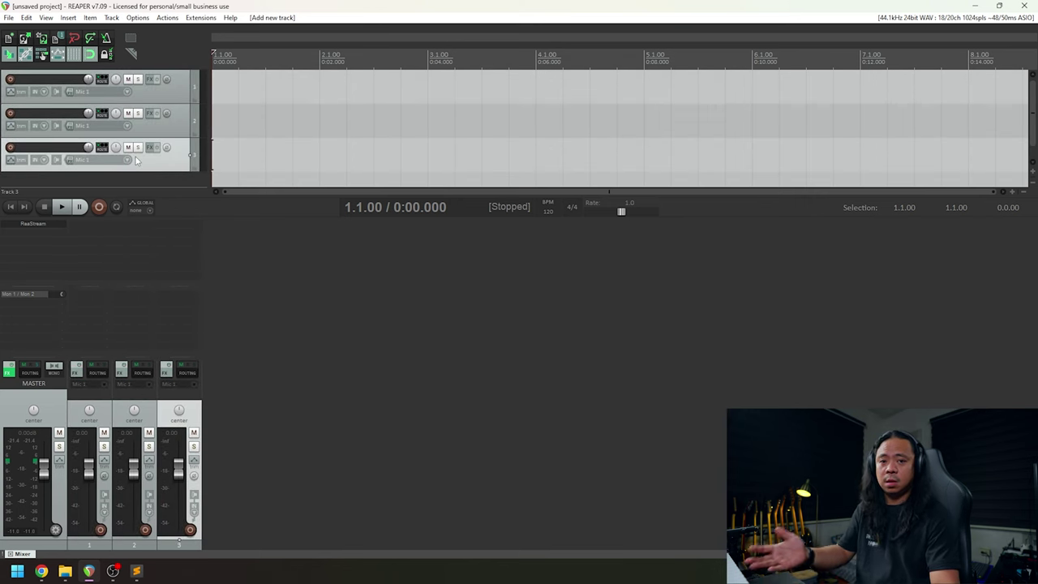
click(109, 18)
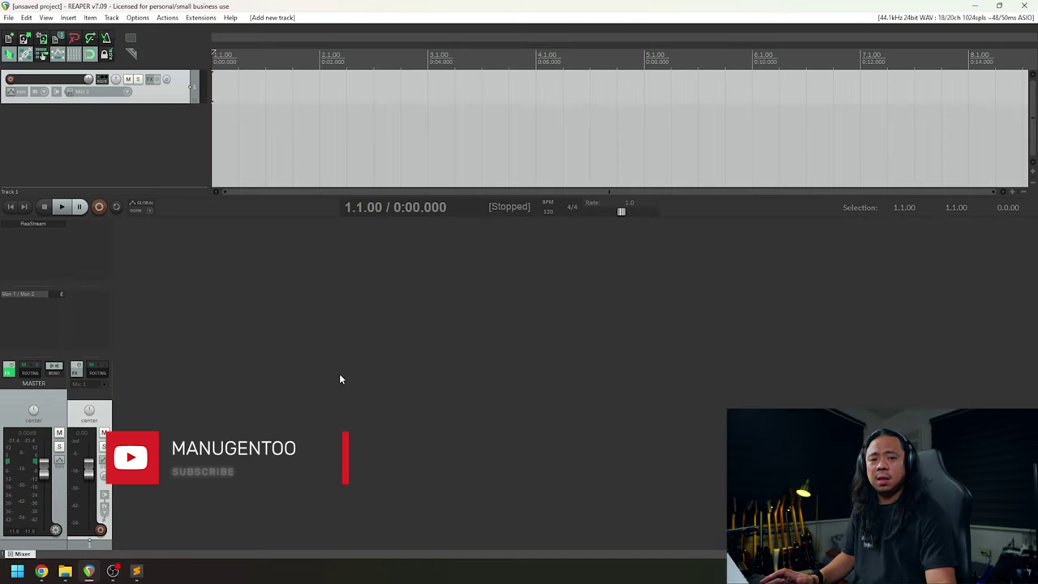
Add the Kontakt 7 instrument to track 1 and move its window clear of the track list.
click(92, 228)
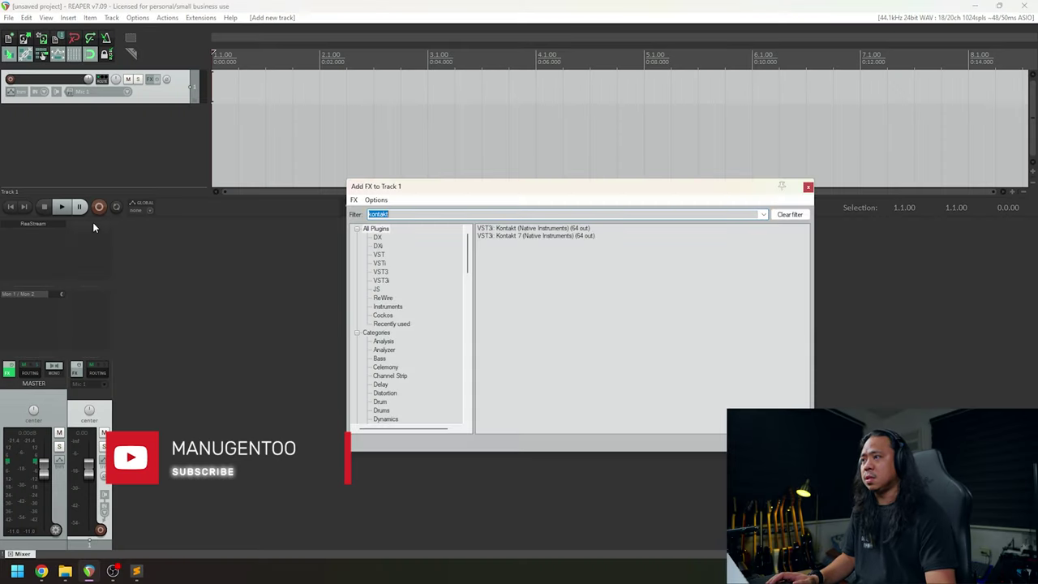
click(562, 237)
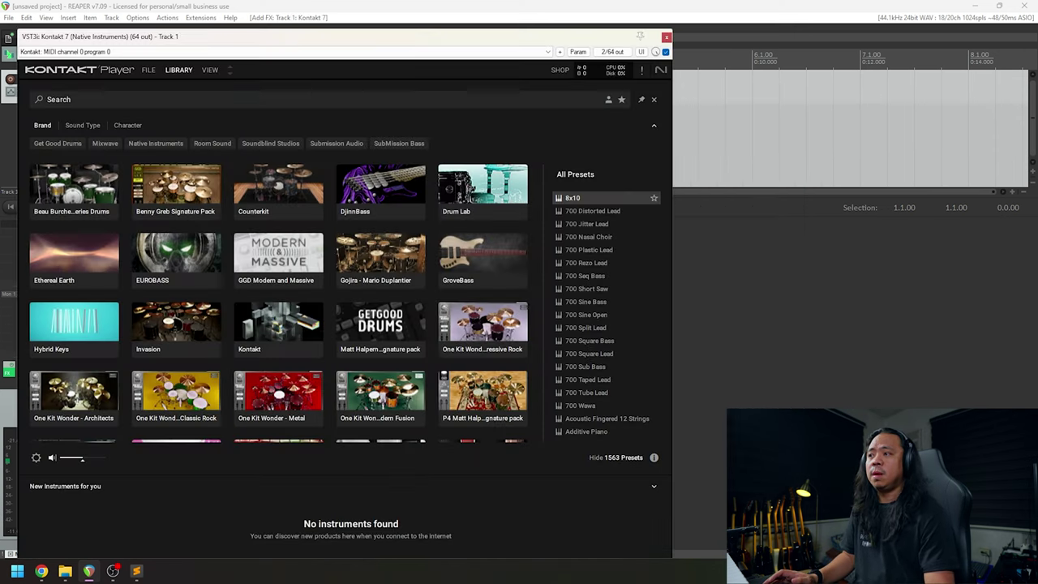
drag(412, 39, 593, 41)
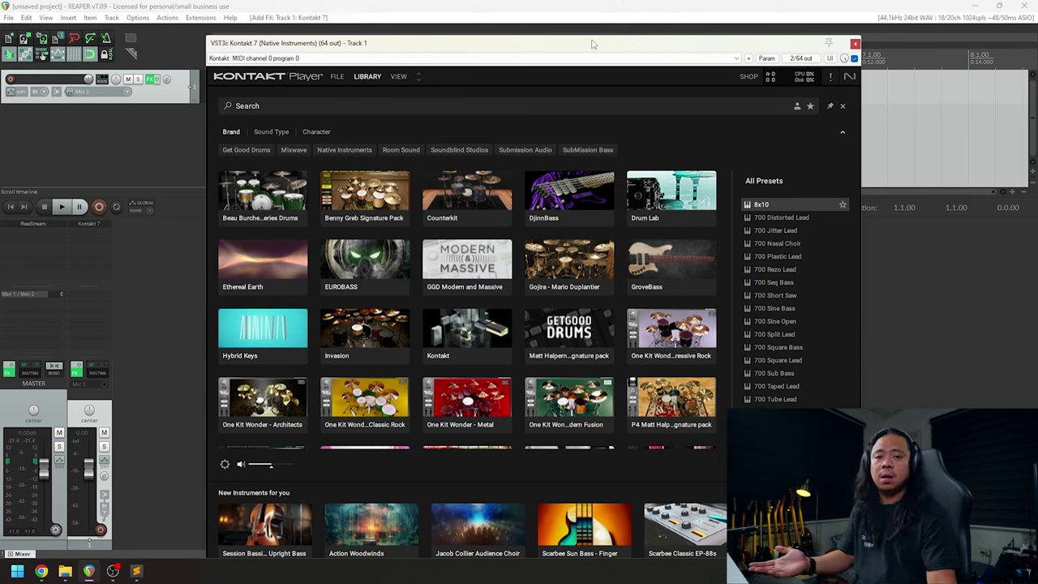
Choose the DjinnBass library and load the DjinnBass instrument into Kontakt.
click(565, 198)
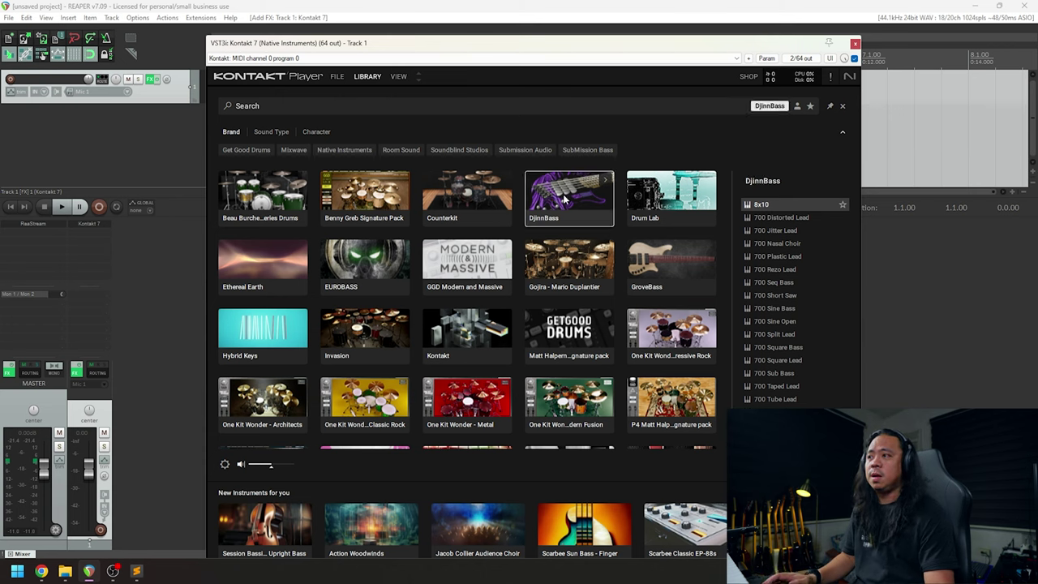
click(365, 263)
click(570, 206)
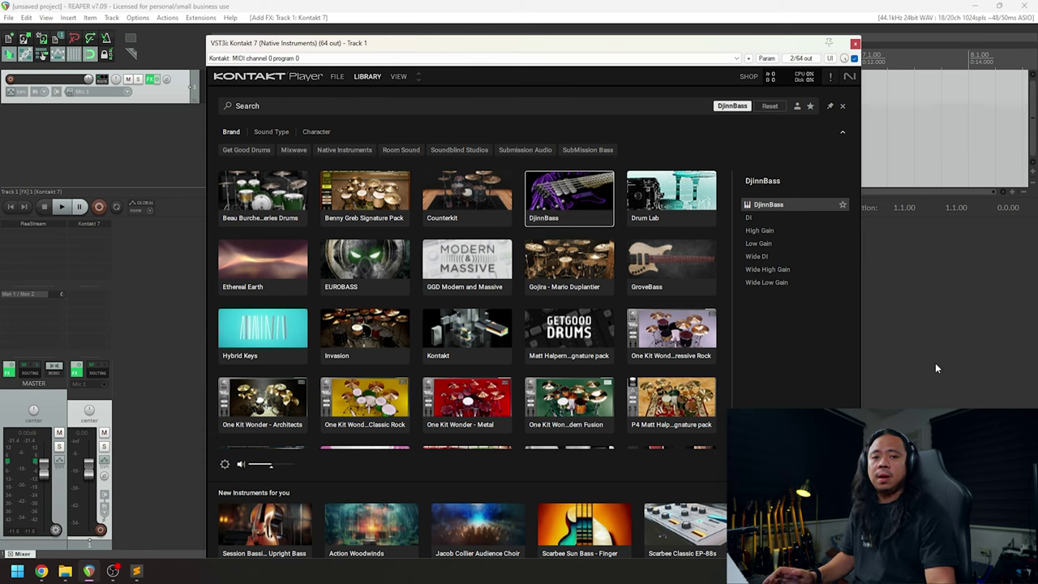
click(584, 212)
click(584, 213)
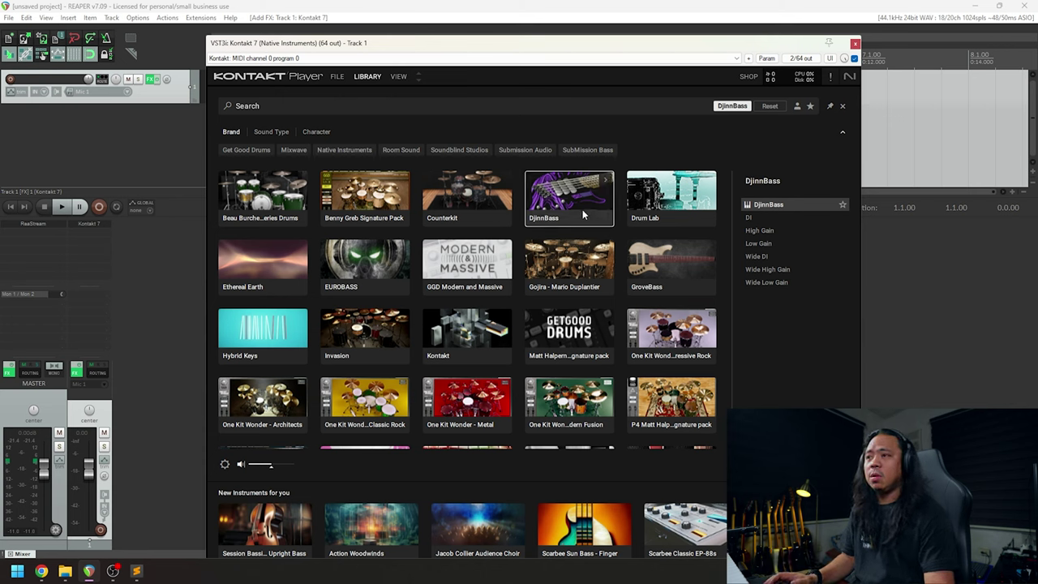
double_click(765, 233)
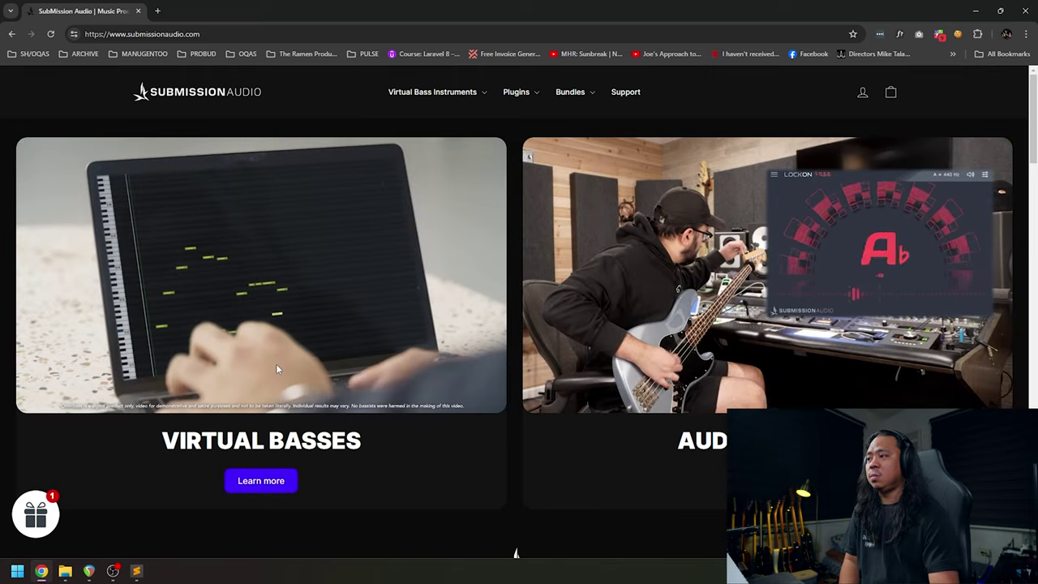
Browse SubMission Audio's virtual bass collection in the web browser, then close the browser.
click(264, 483)
scroll(907, 340, down, 11)
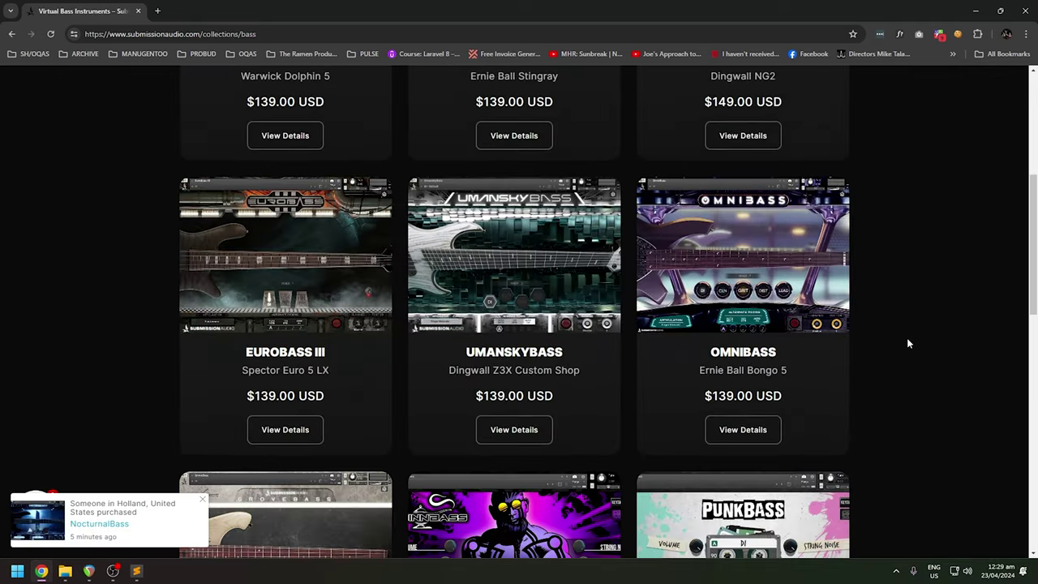
scroll(906, 338, down, 3)
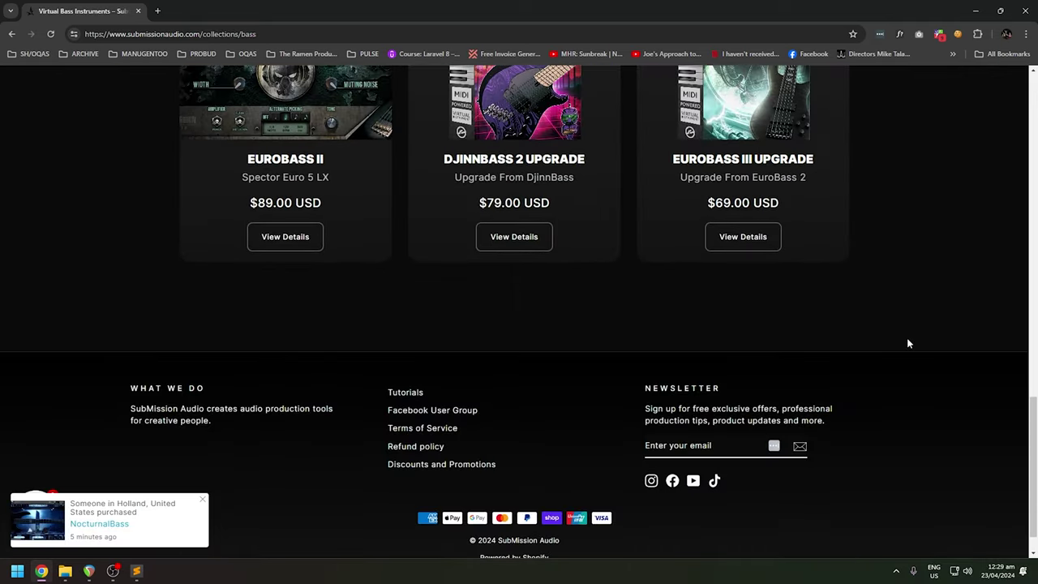
click(1026, 13)
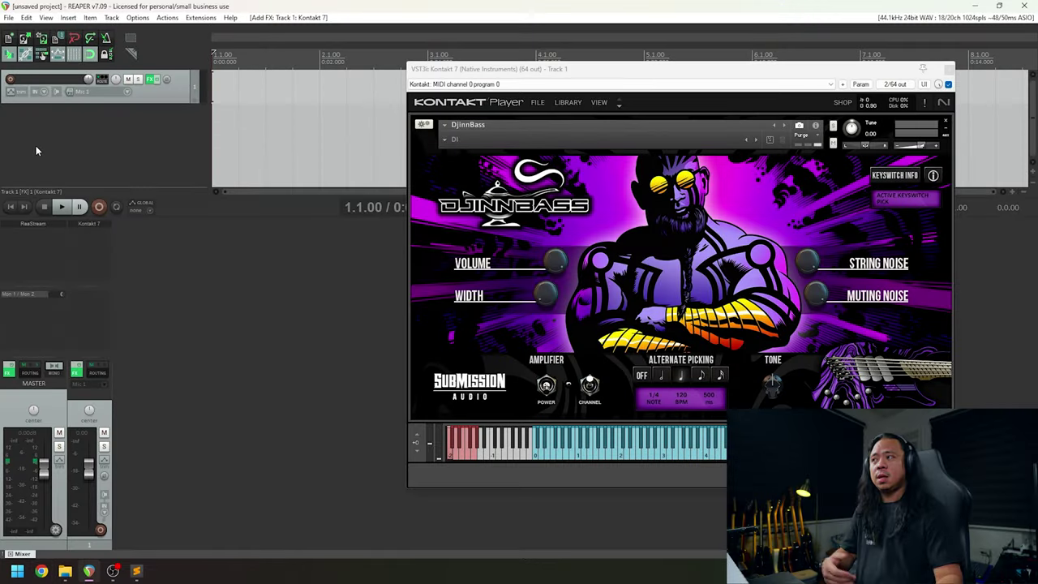
Insert a new MIDI item on track 1 and open it in the MIDI editor.
click(68, 17)
click(84, 42)
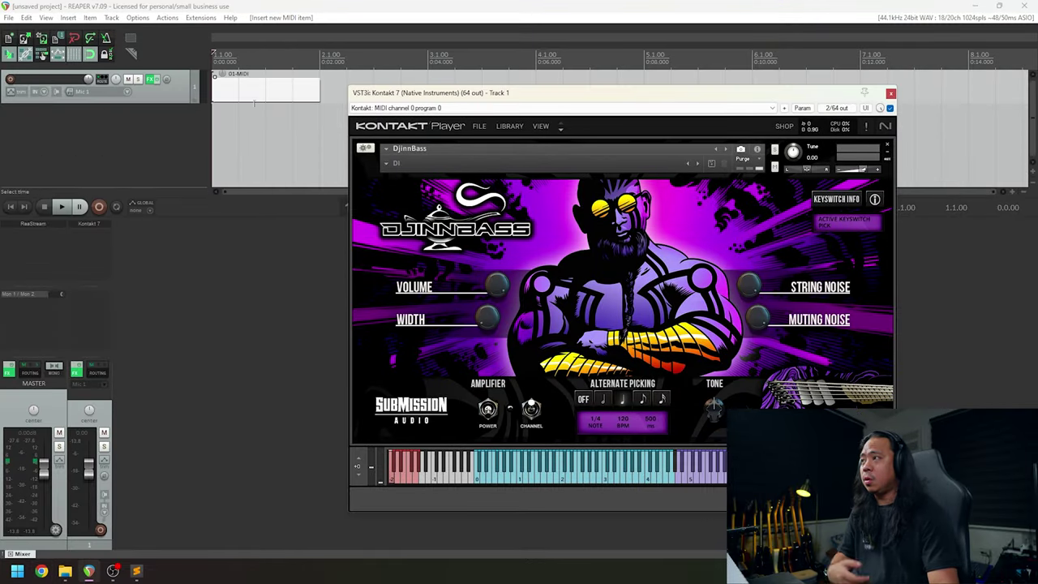
click(251, 98)
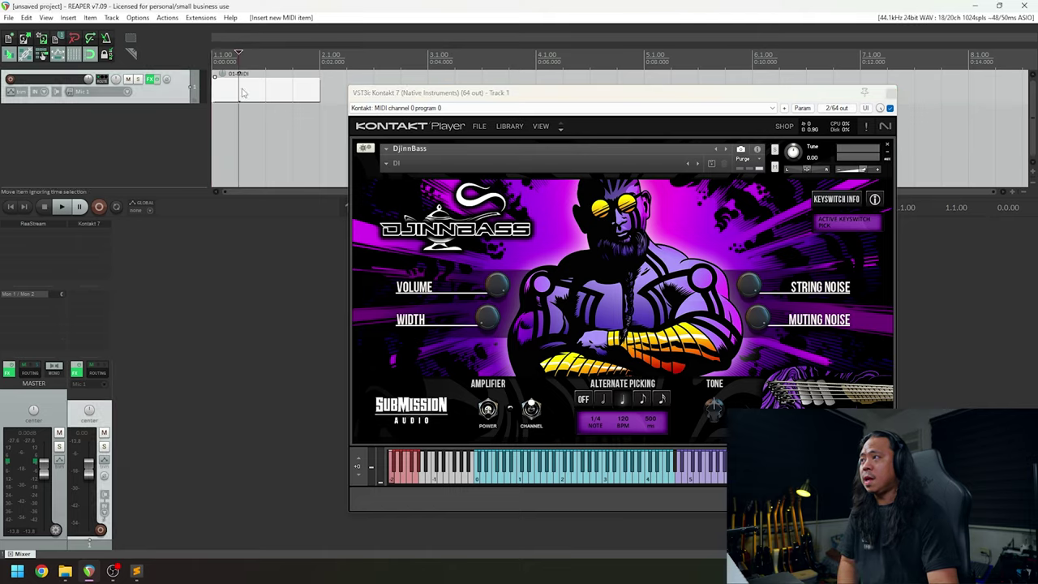
double_click(250, 94)
drag(492, 65, 613, 71)
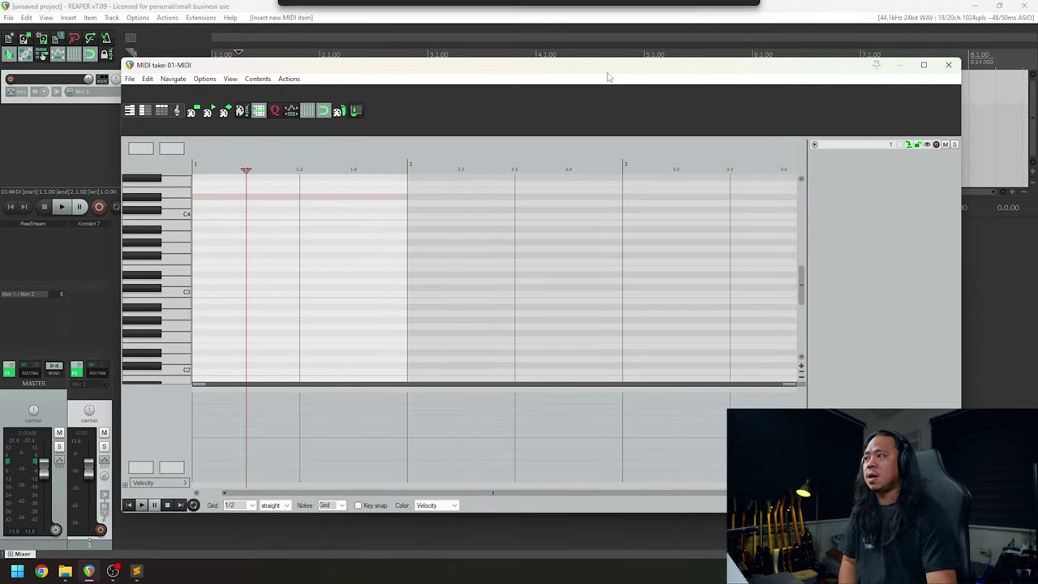
Audition bass notes upward from C2 on the MIDI editor's piano keys.
scroll(389, 227, up, 3)
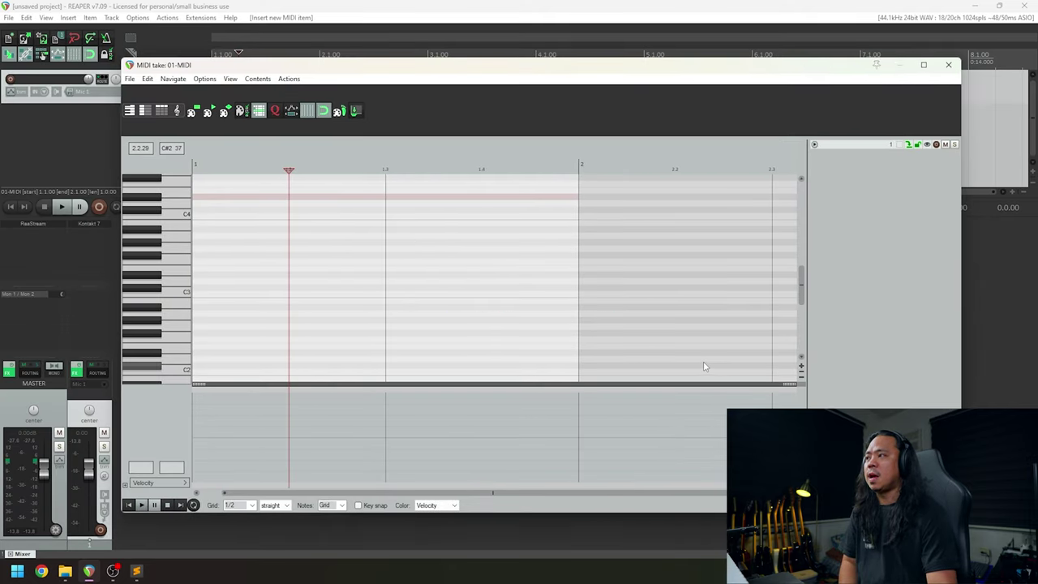
scroll(176, 299, down, 2)
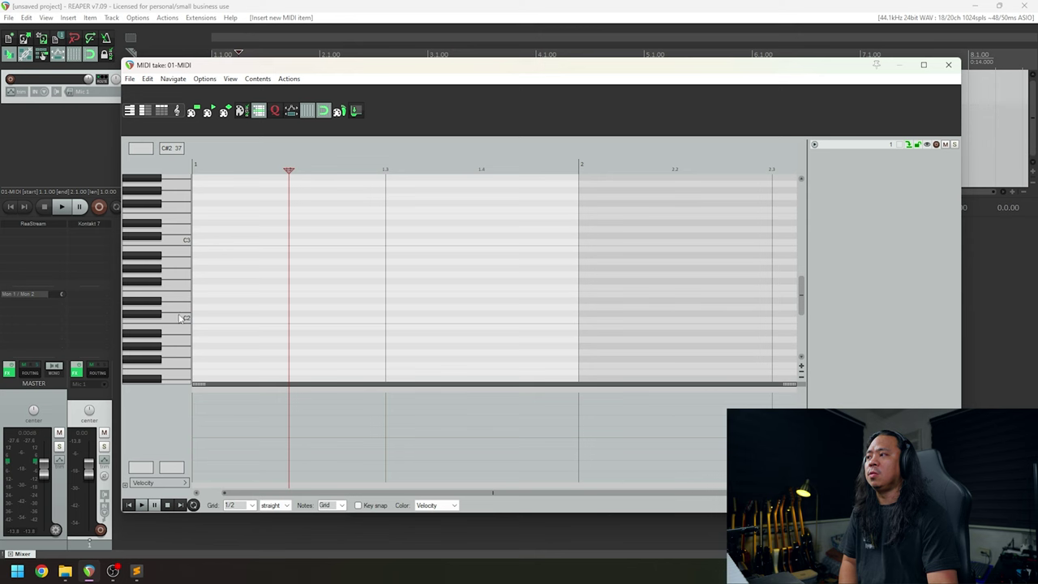
click(180, 318)
click(182, 309)
click(184, 300)
drag(184, 305, 185, 270)
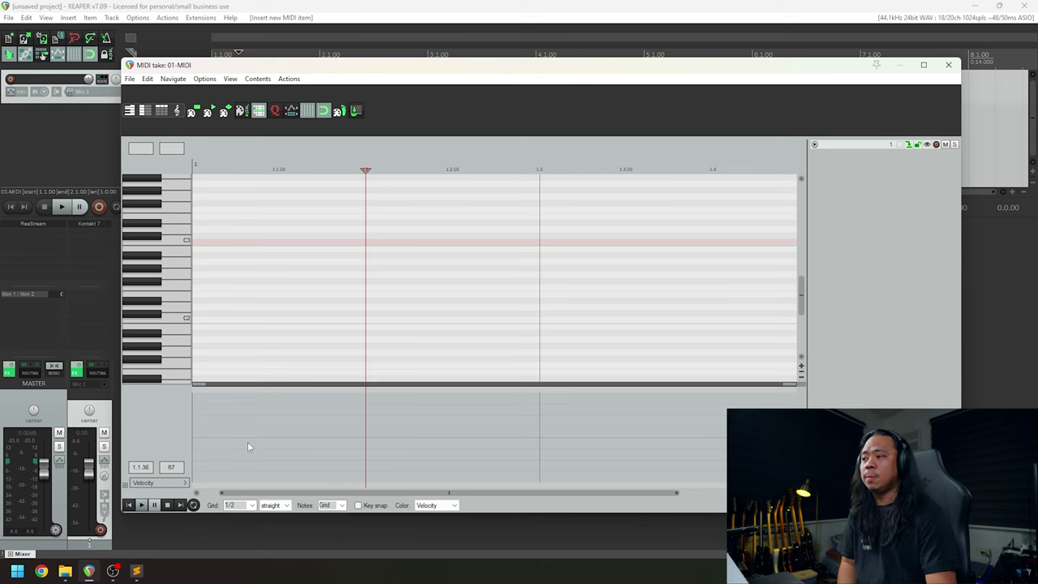
Maximize the MIDI editor and hide its track list.
click(924, 65)
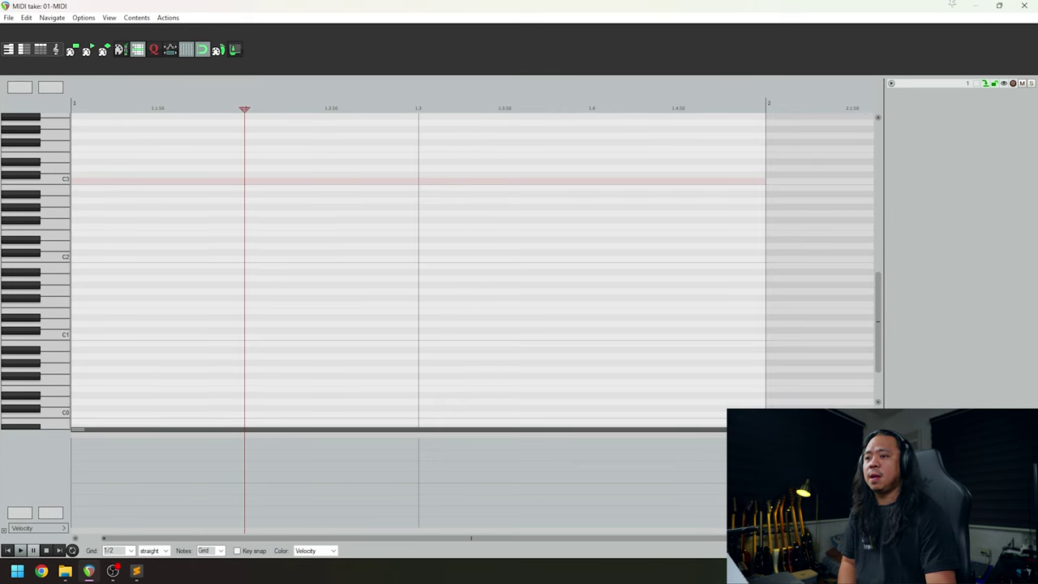
click(961, 551)
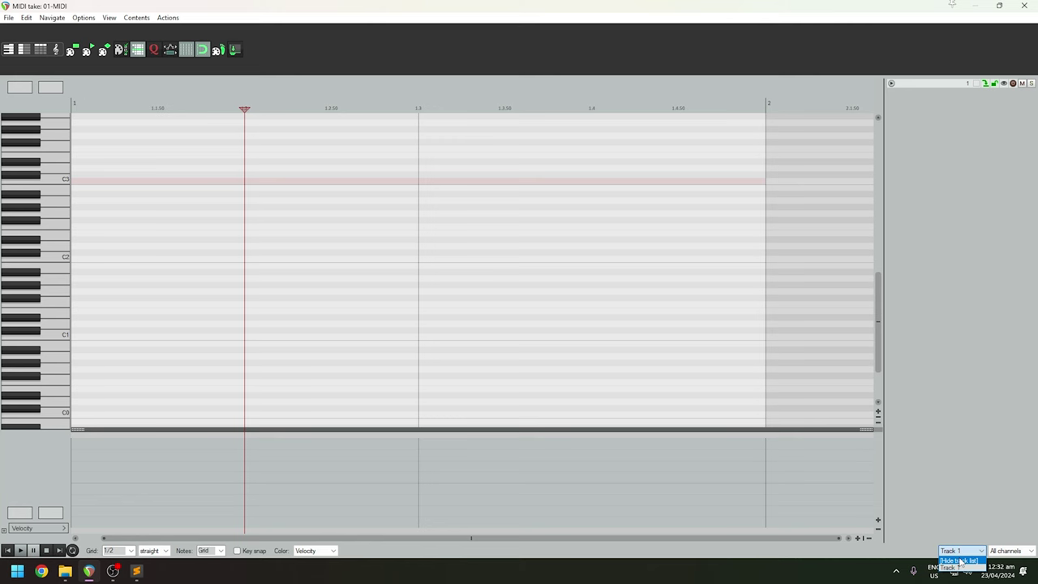
click(961, 561)
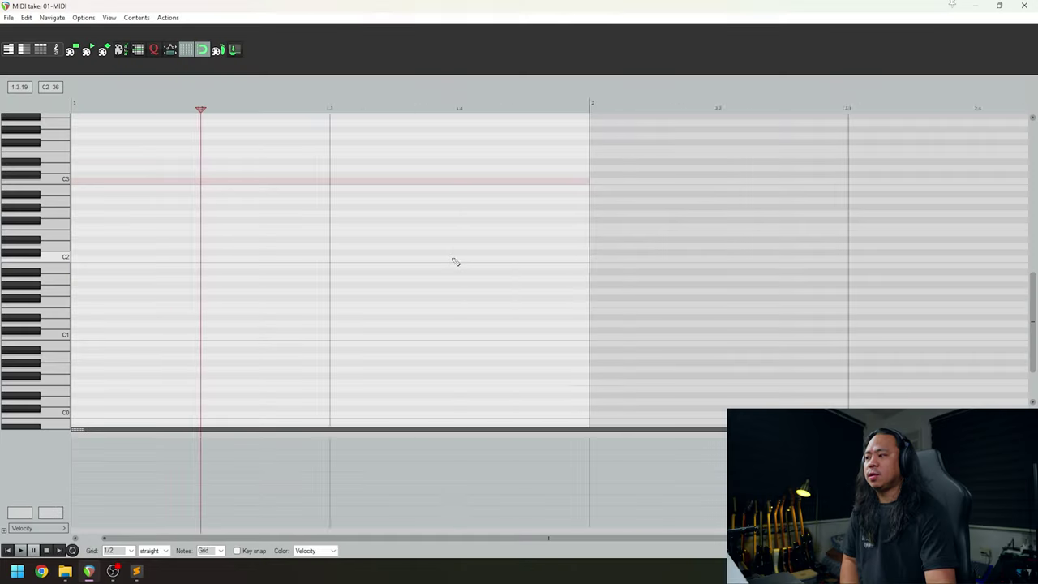
scroll(456, 262, down, 2)
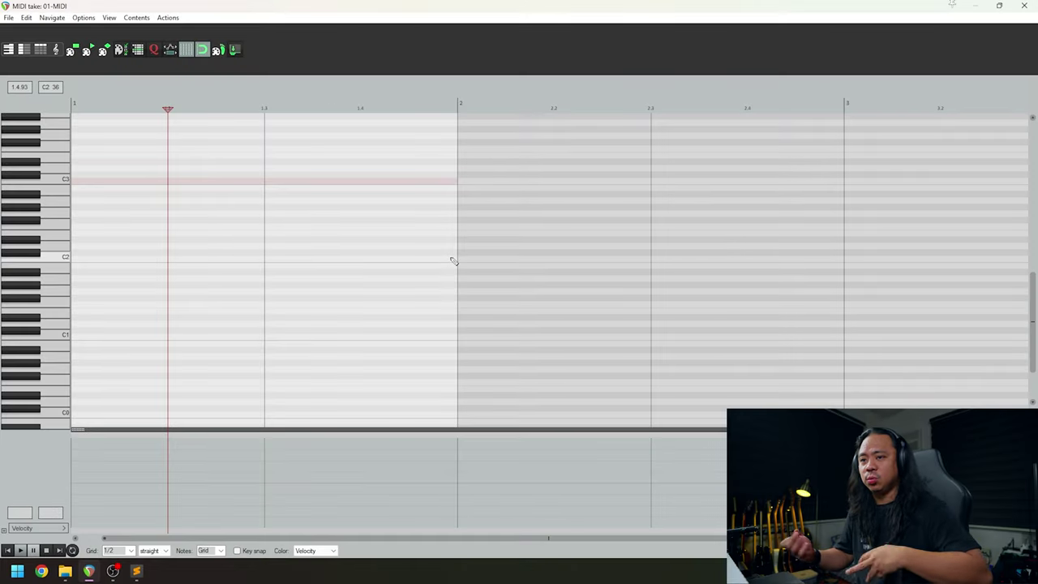
Restore the MIDI editor to a smaller window, then close the Kontakt window and the editor.
drag(579, 6, 560, 224)
click(891, 93)
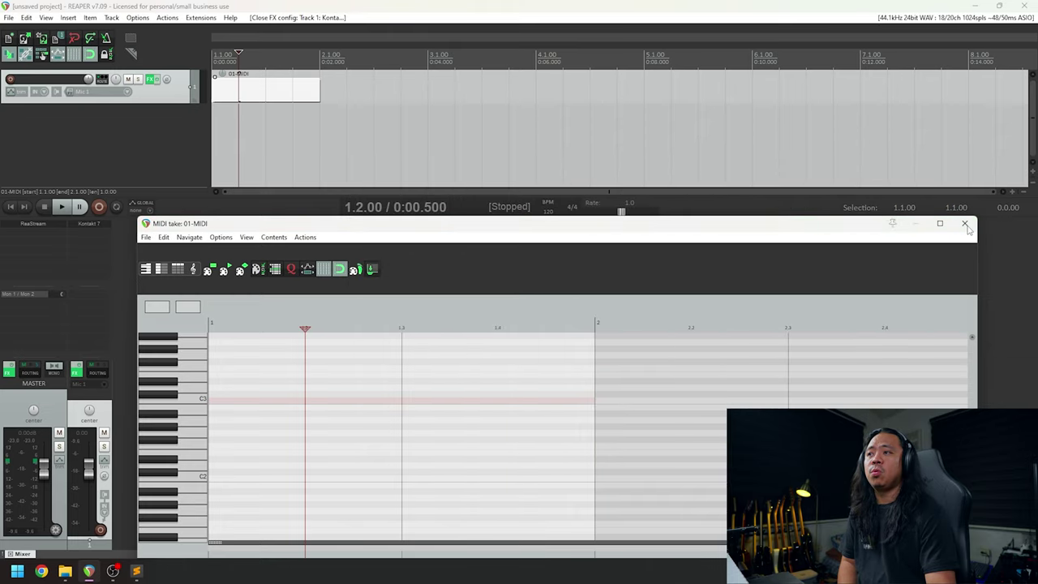
click(965, 223)
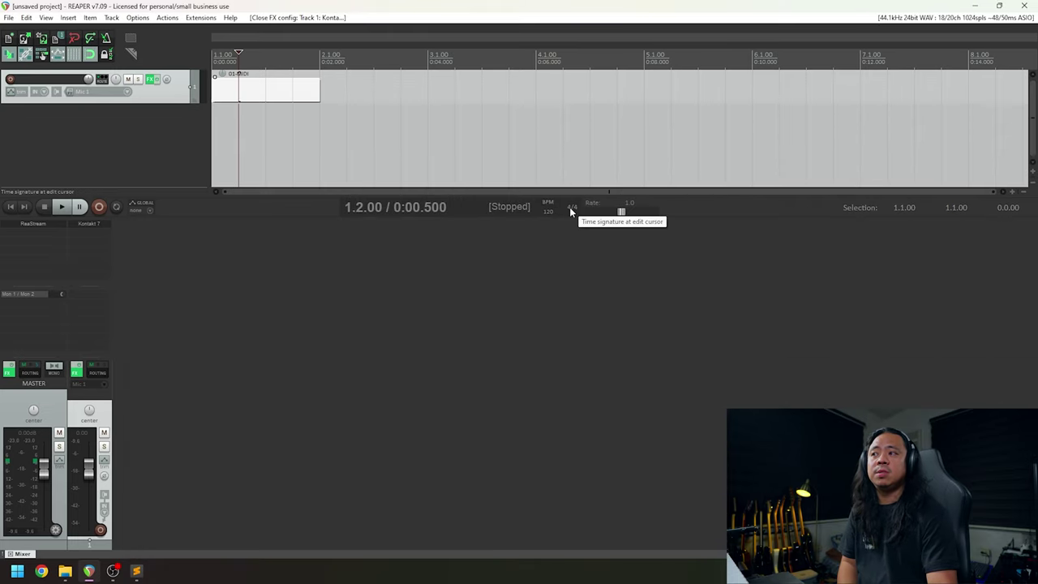
Set the project time signature to 1/4 and play a time selection from bar 3 to bar 11 with the metronome on.
scroll(571, 207, down, 3)
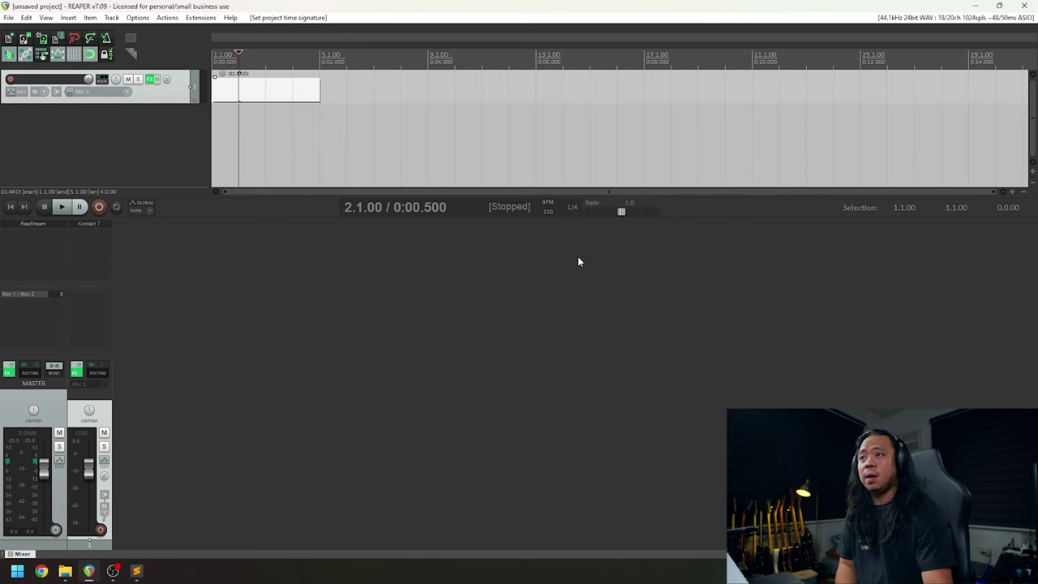
click(105, 38)
drag(267, 63, 488, 64)
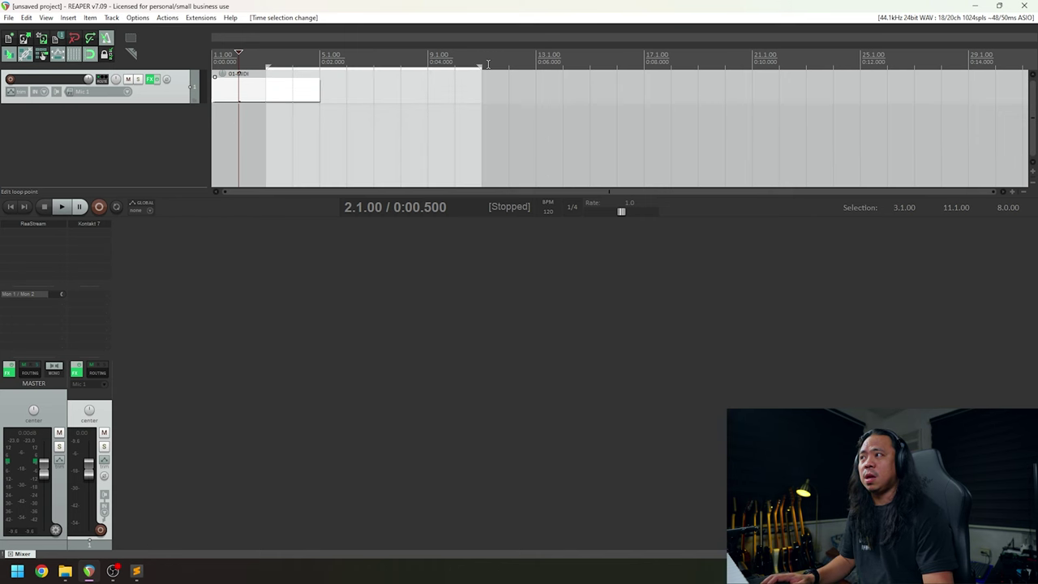
key(space)
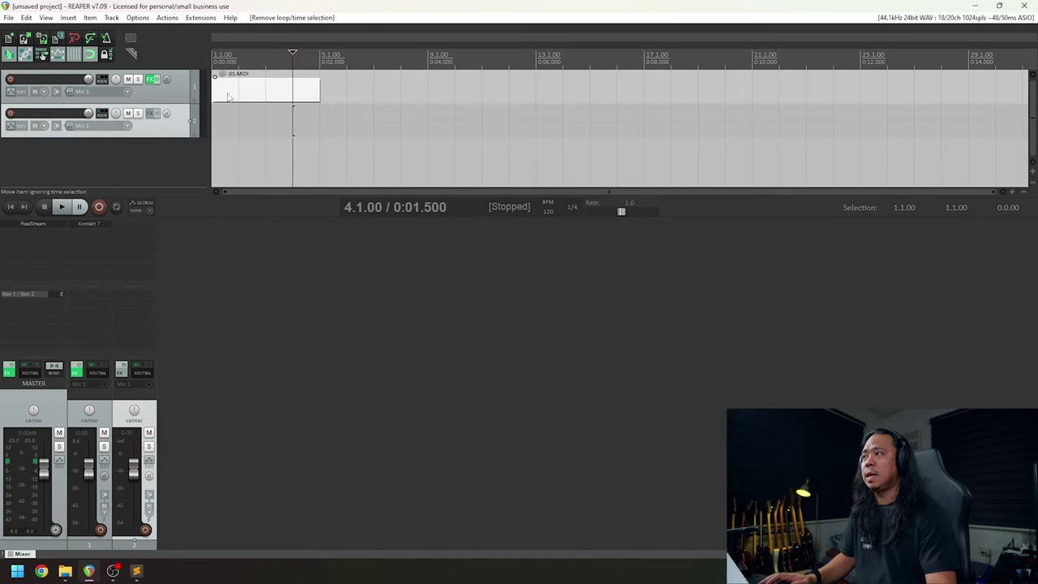
Open the MIDI item in a maximized editor and choose the straight grid type.
double_click(249, 98)
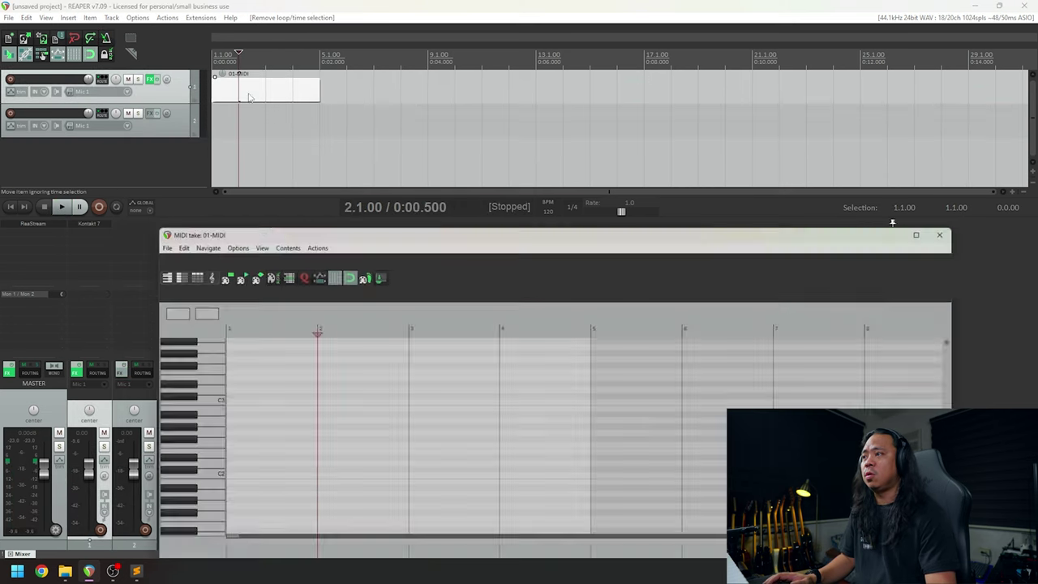
double_click(710, 229)
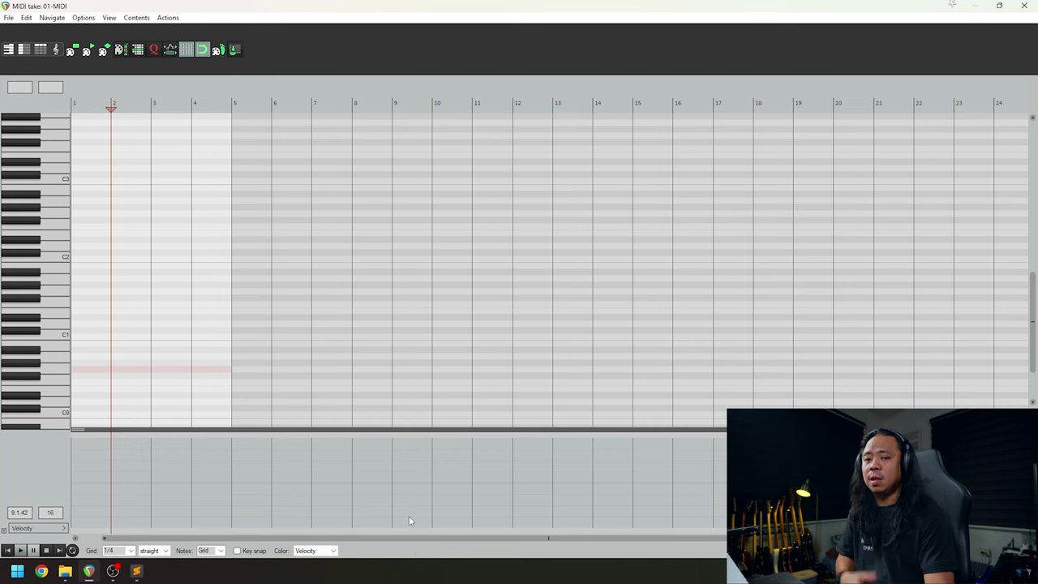
click(130, 551)
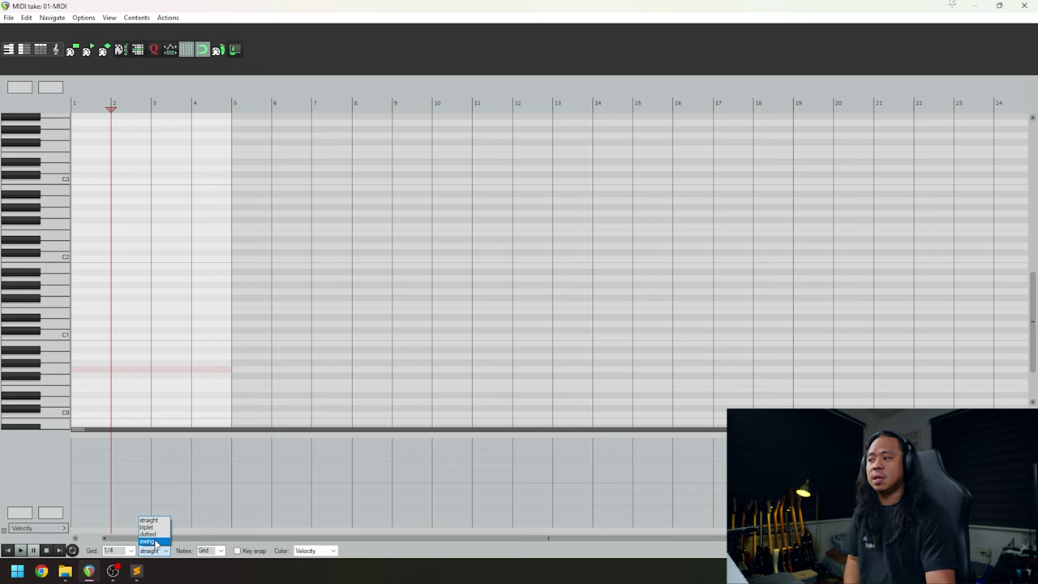
click(163, 521)
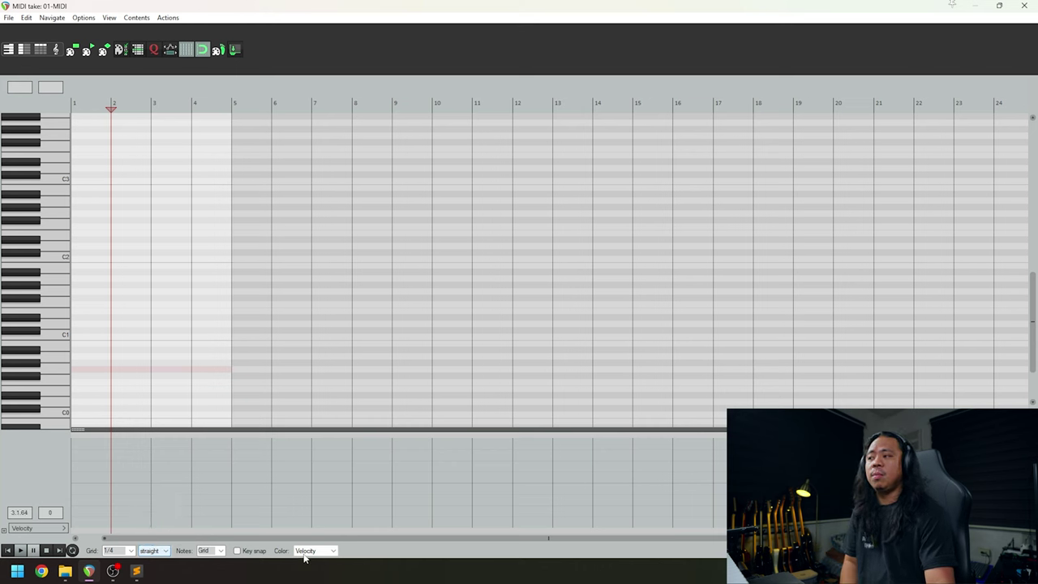
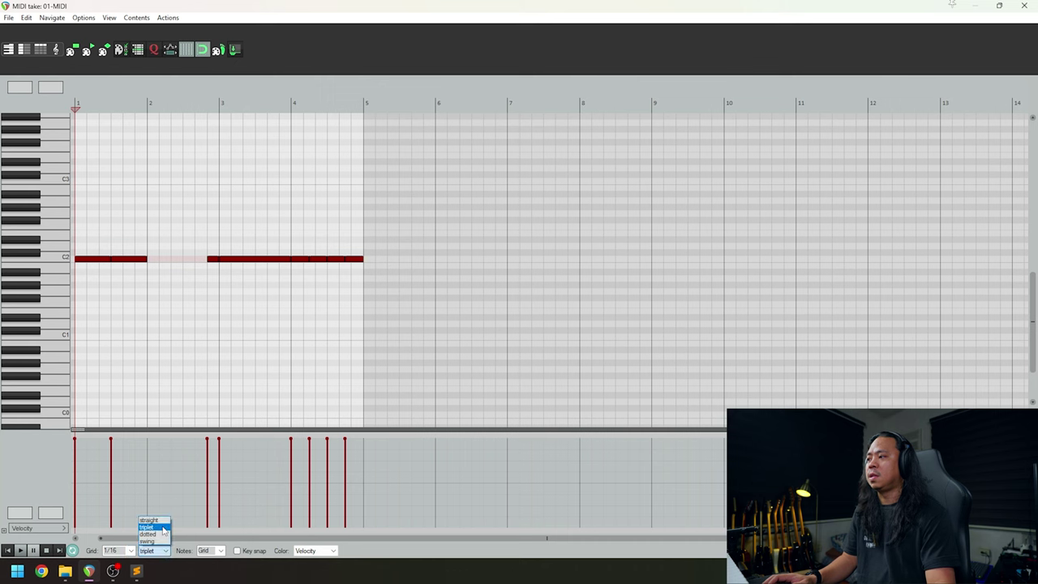
Set the 1/16 grid back from triplet to straight and pick the C2 note just before bar 3.
click(163, 521)
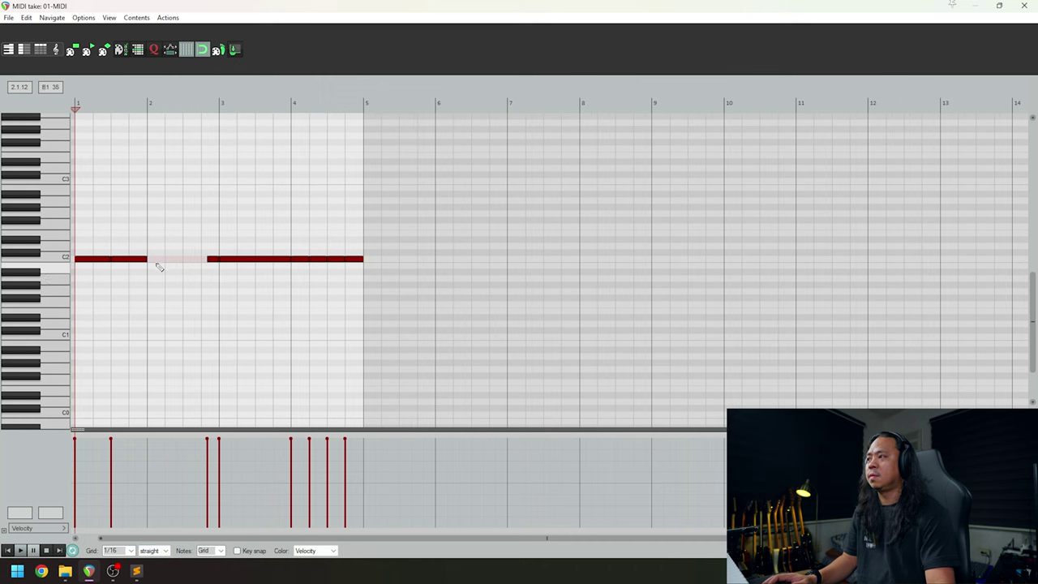
click(209, 260)
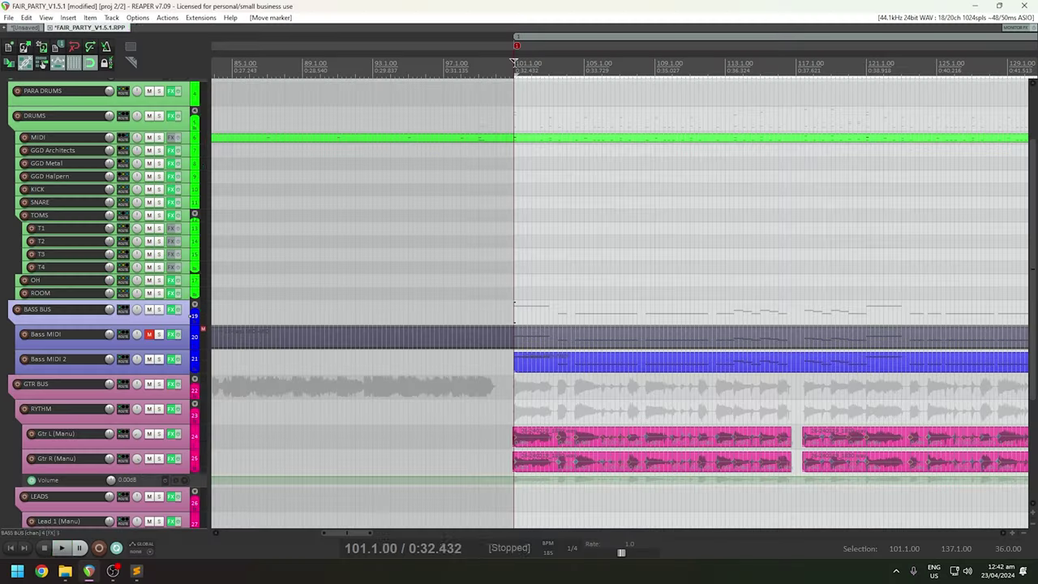
Play the section from bar 101, solo the BASS BUS and GTR BUS, and listen to it again.
key(space)
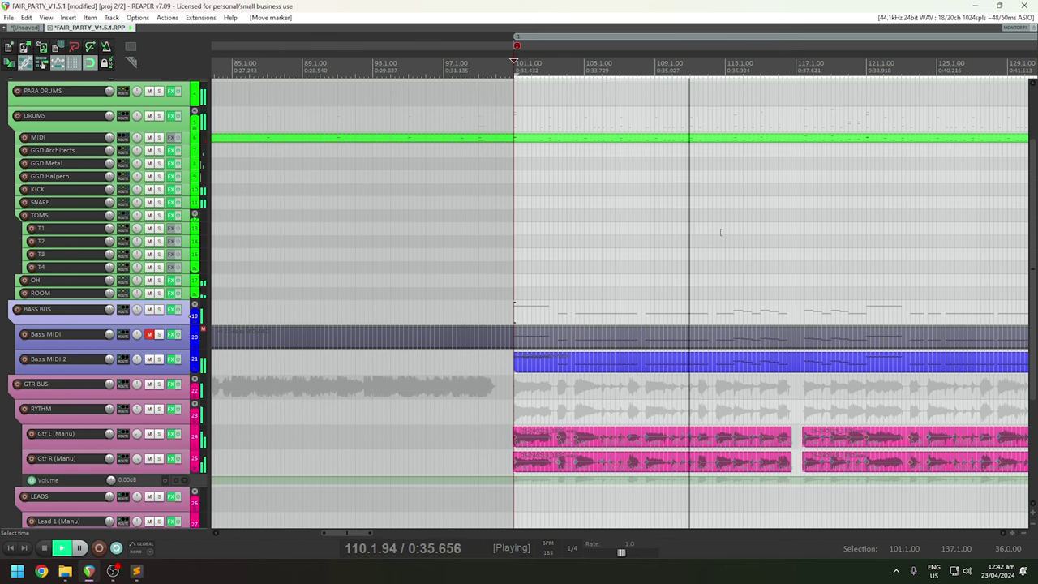
scroll(720, 232, down, 3)
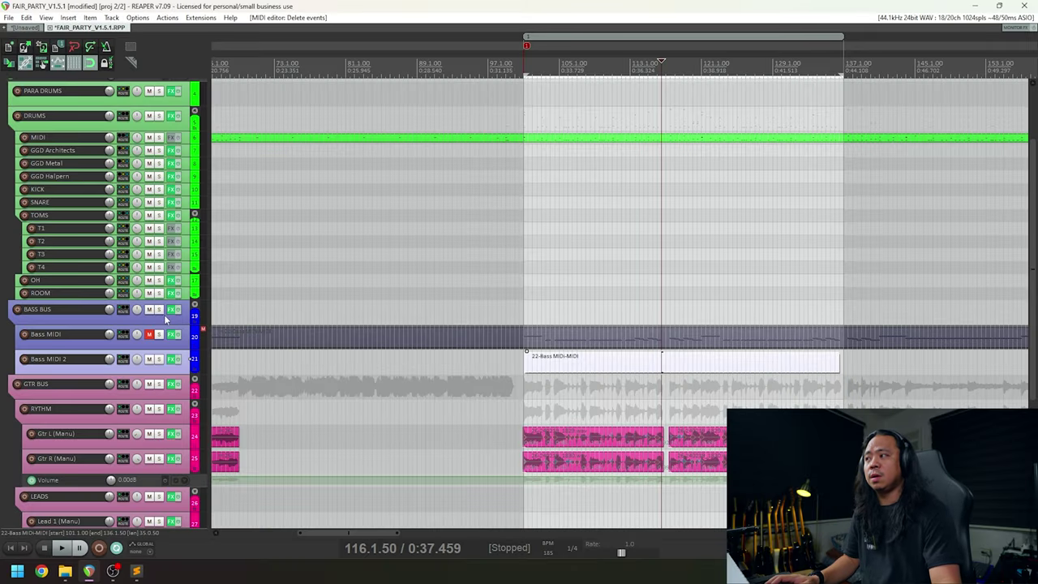
click(159, 310)
click(159, 384)
click(524, 276)
key(space)
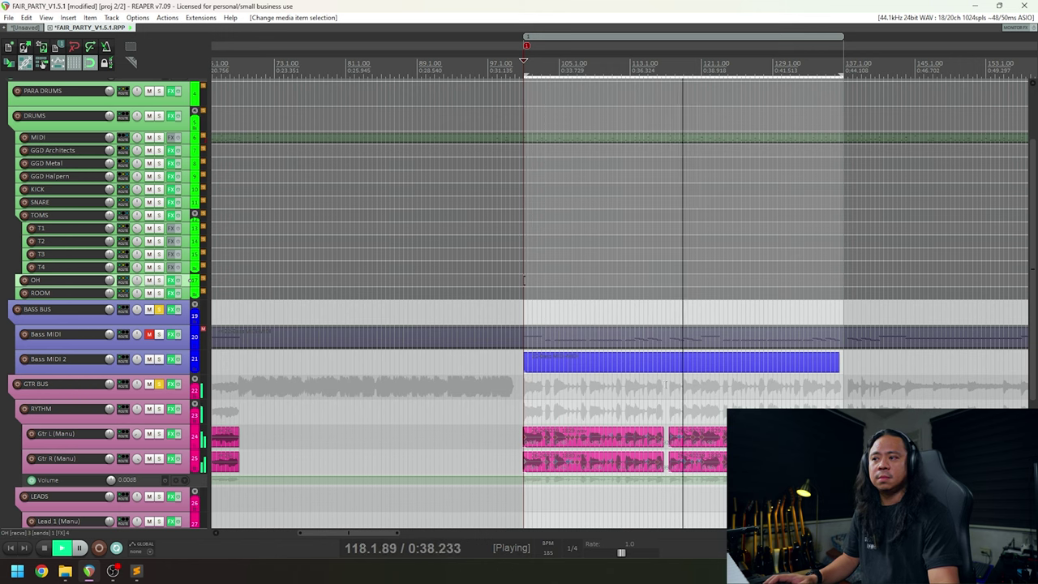
key(space)
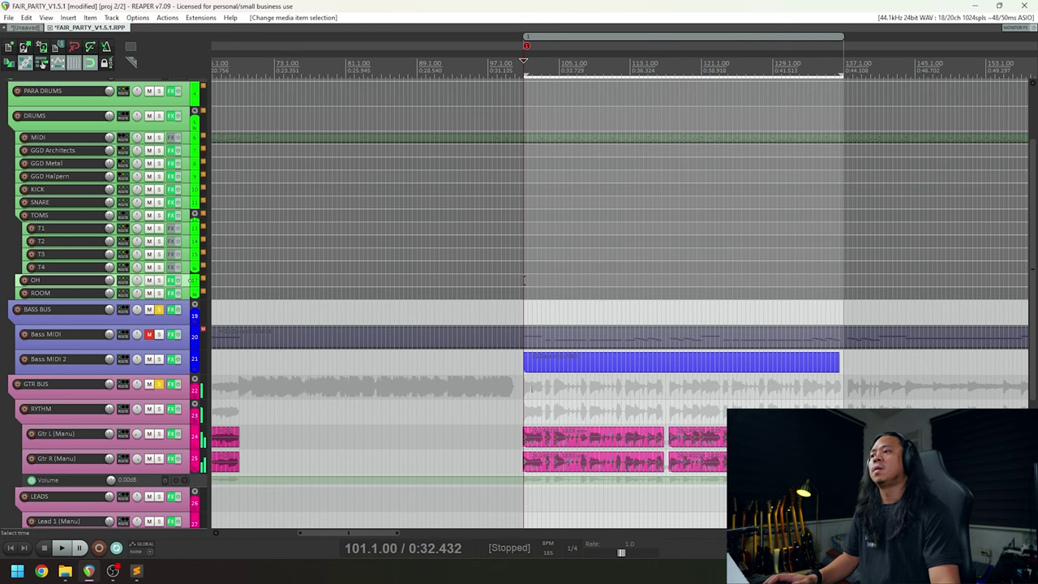
Open the Bass MIDI 2 item and listen to the soloed Gtr L track from bar 101.
double_click(551, 367)
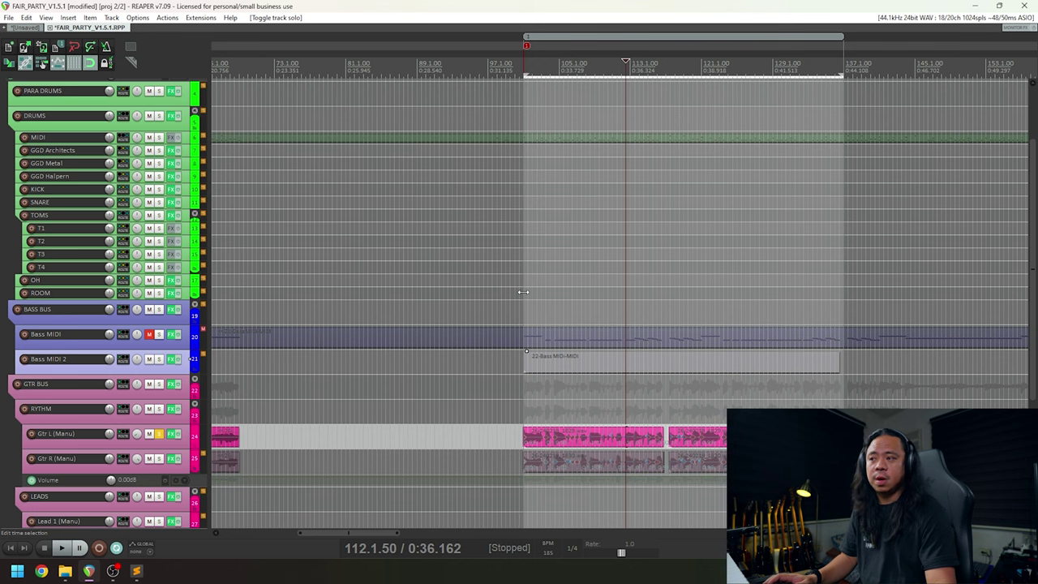
click(523, 292)
key(space)
scroll(524, 292, up, 2)
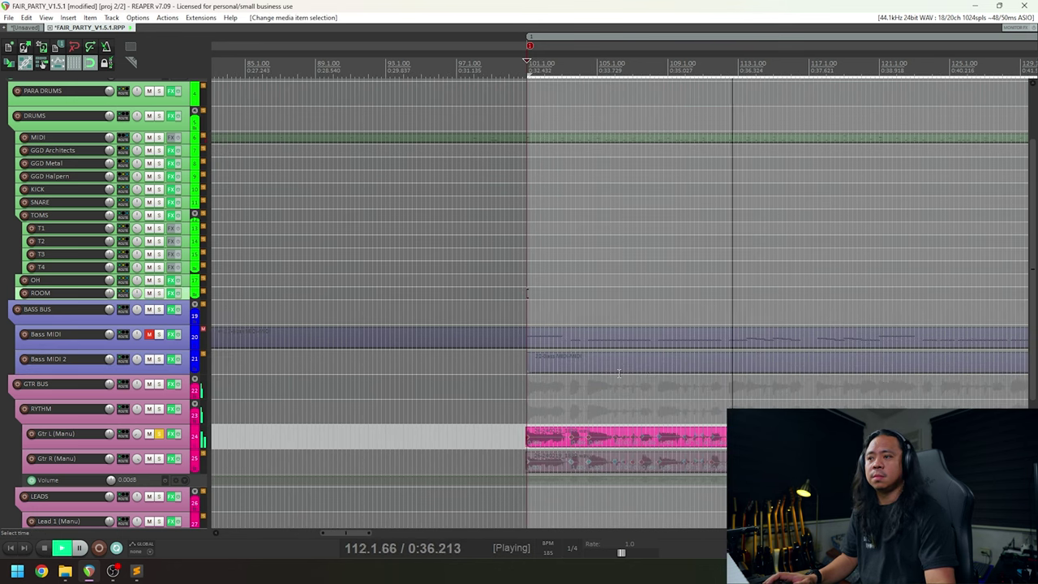
key(space)
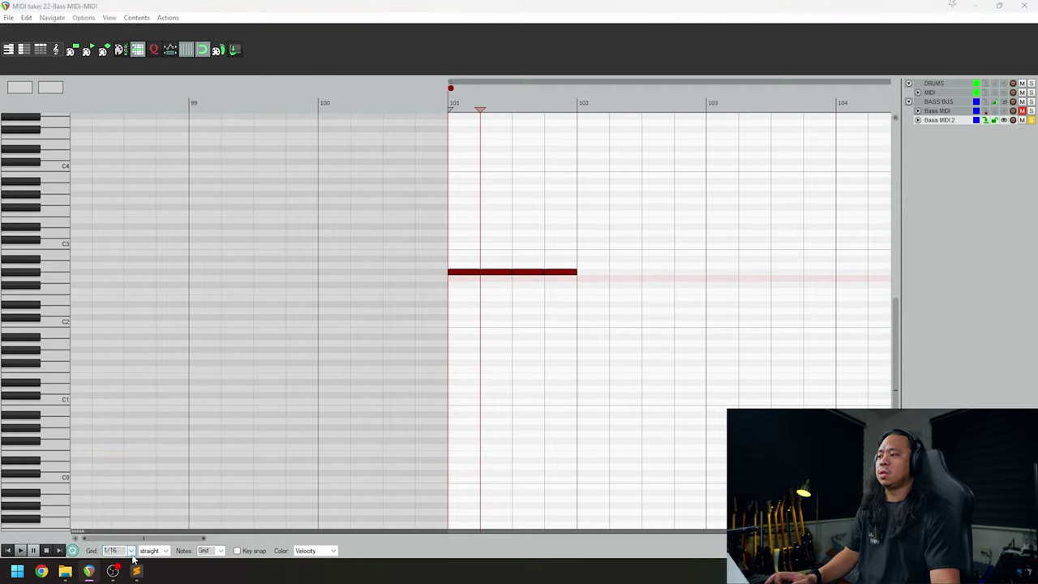
Set the MIDI editor grid to 1/8 and delete the short notes in bar 101.
click(131, 551)
click(137, 507)
drag(681, 269, 421, 289)
key(Delete)
Enter four consecutive 1/8 G#2 notes from bar 101 and a 1/8 C#2 note at bar 104.
double_click(494, 278)
drag(494, 277, 495, 274)
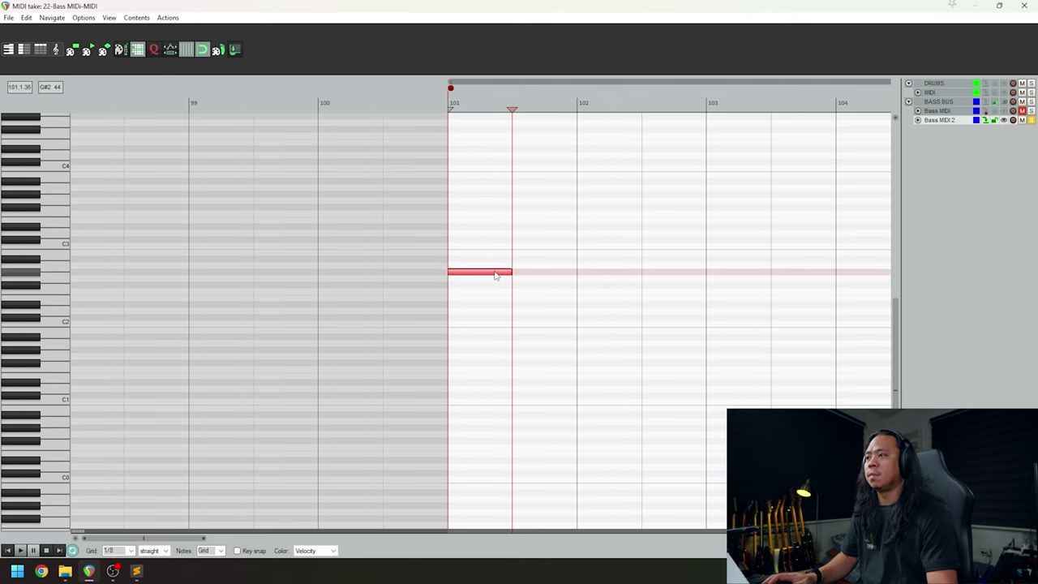
click(558, 277)
double_click(663, 277)
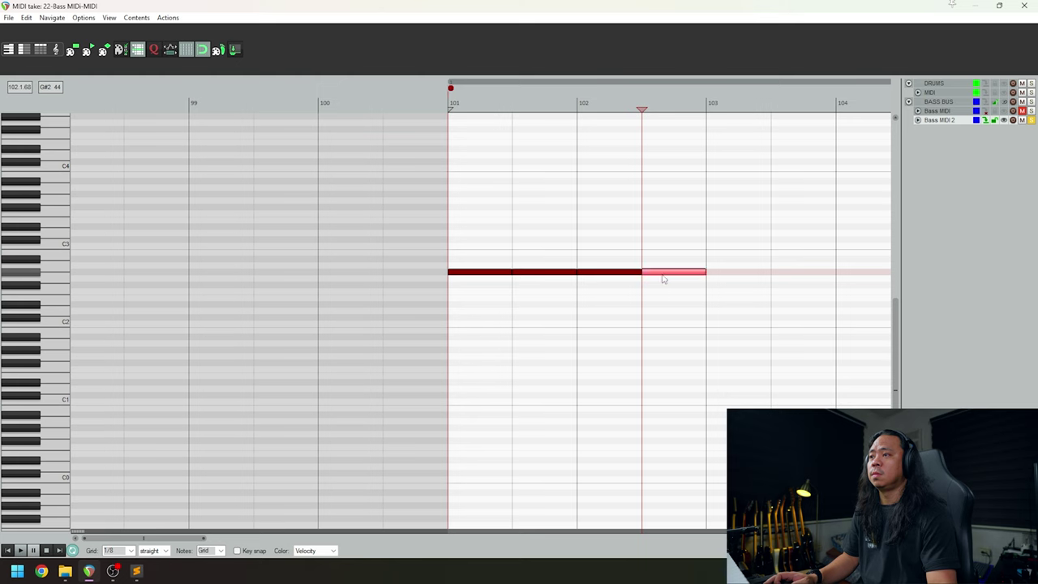
click(469, 325)
key(space)
scroll(468, 325, down, 3)
key(space)
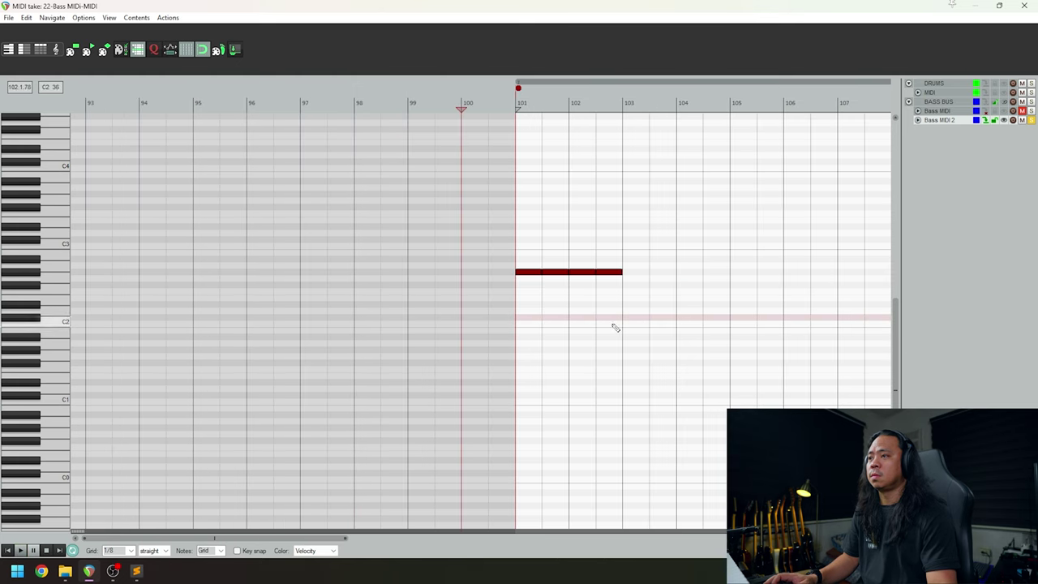
click(633, 320)
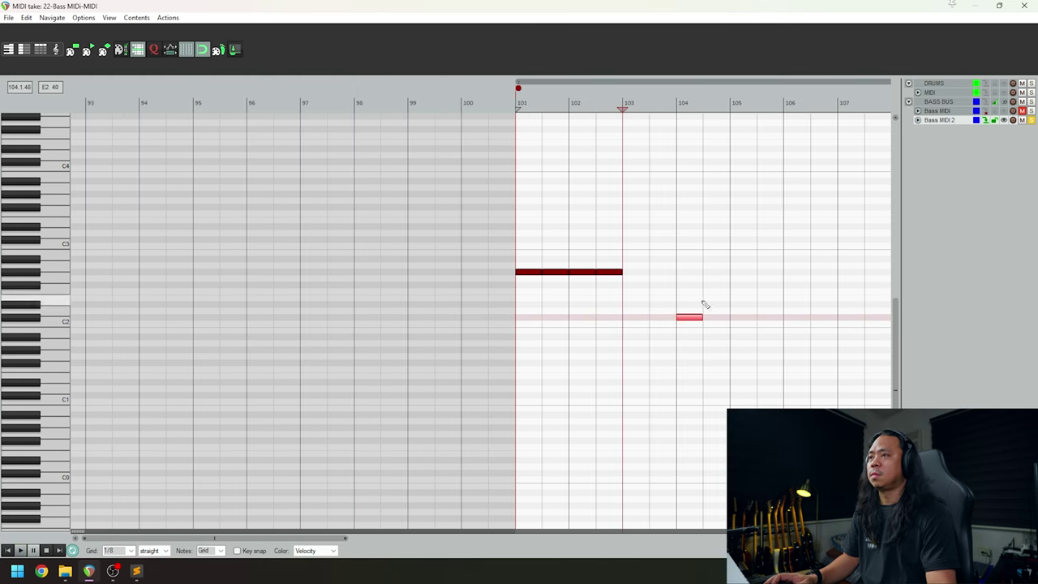
Dock the MIDI editor below the arrangement, with the Gtr L waveform shown above the notes.
click(1027, 7)
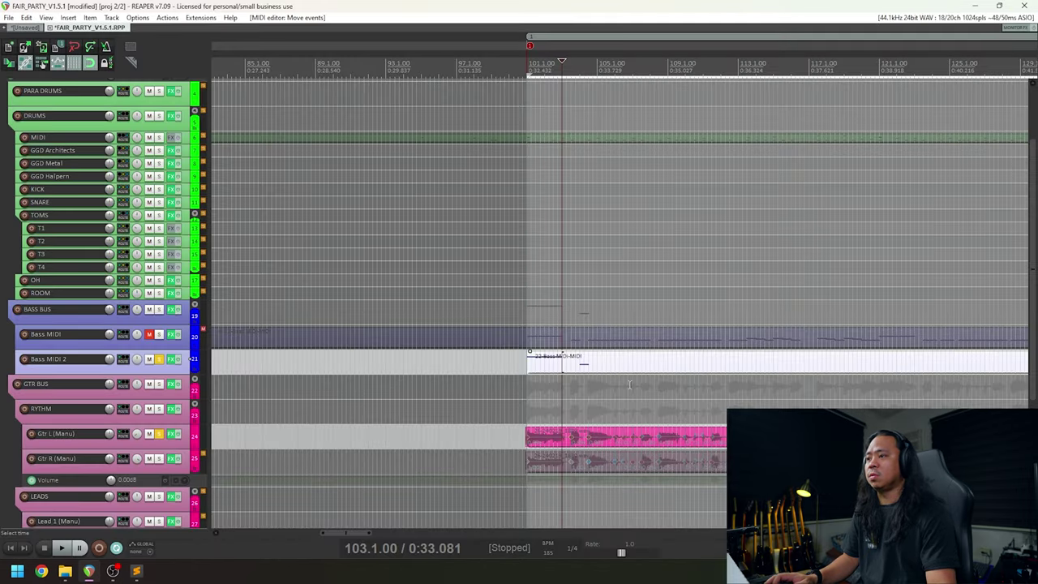
double_click(627, 370)
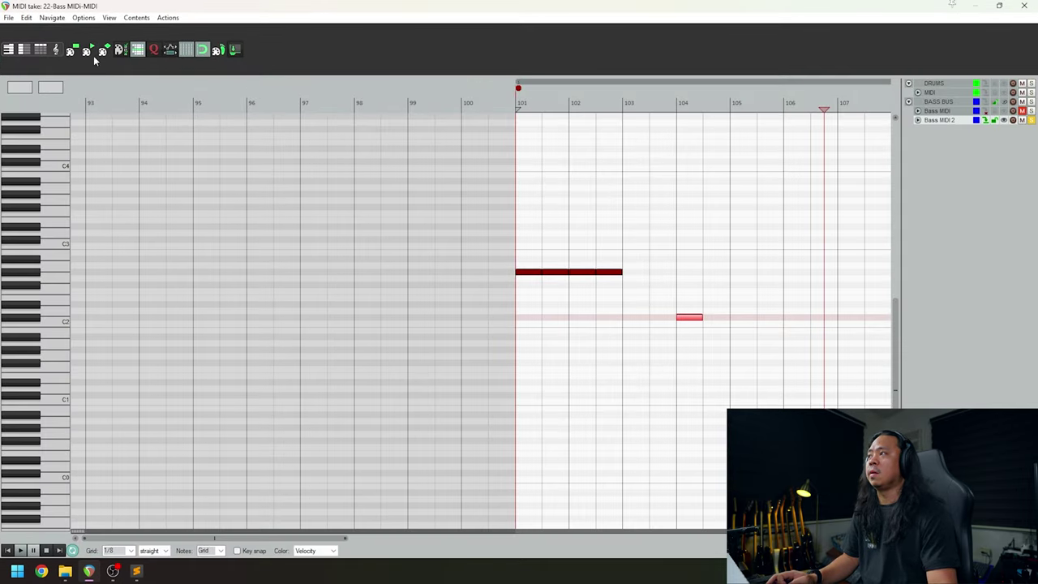
click(234, 50)
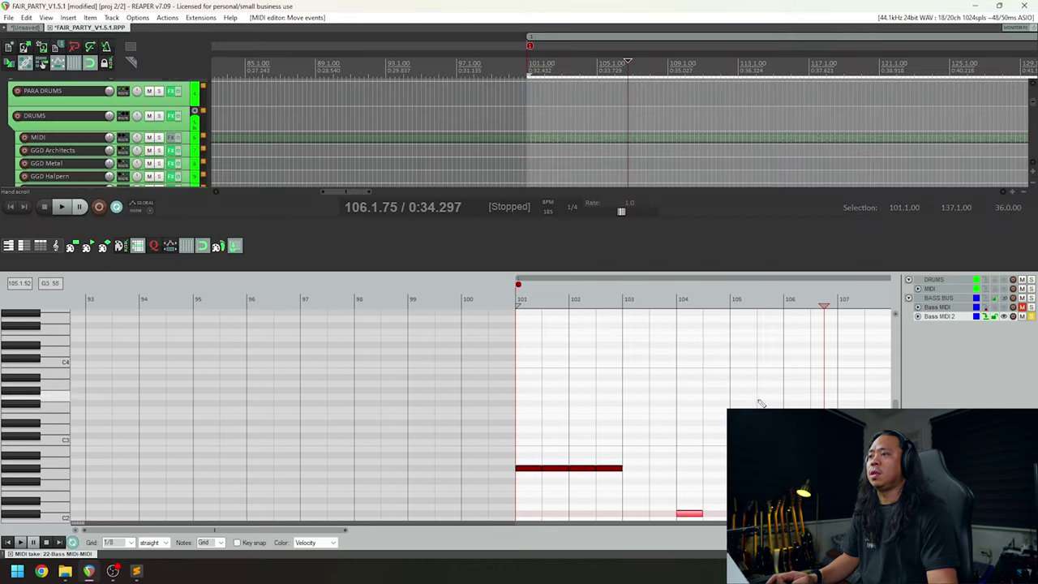
drag(1034, 108, 1034, 138)
scroll(733, 130, up, 4)
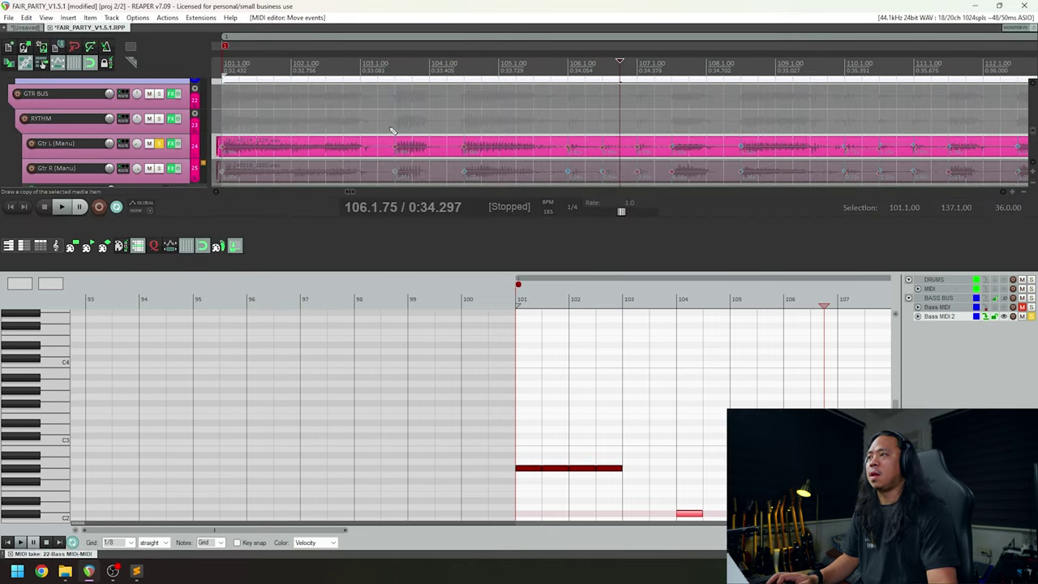
scroll(390, 130, up, 3)
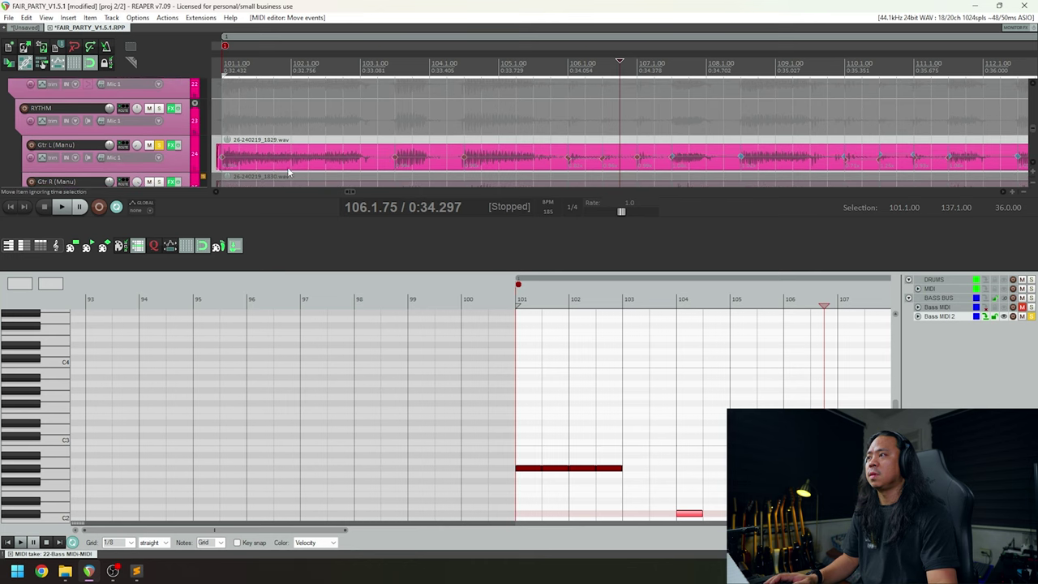
Locate the second guitar hit on Gtr L at 103.1.50 and move the C#2 note to start there.
click(237, 156)
key(space)
key(space)
click(488, 141)
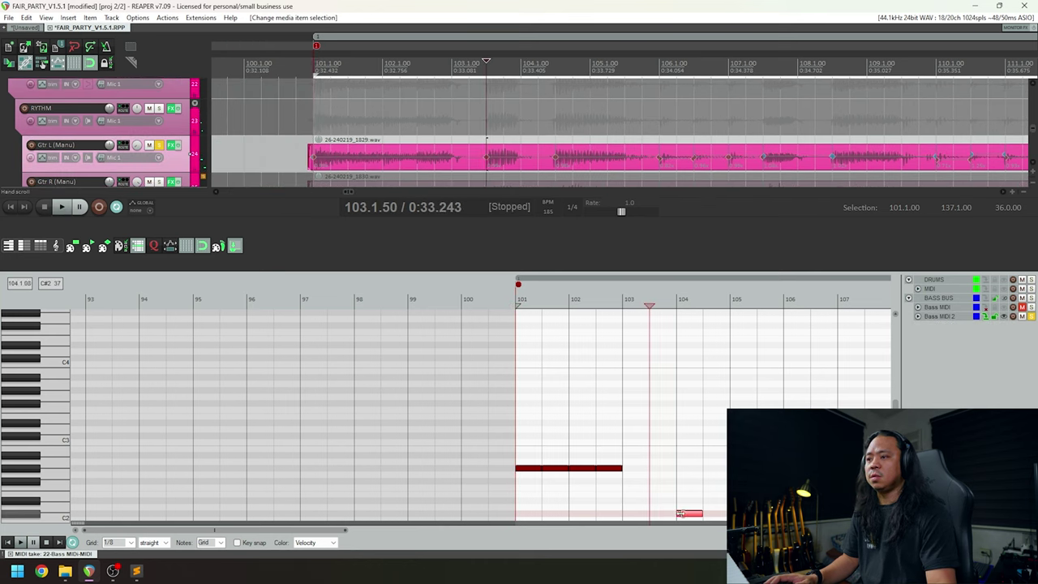
drag(660, 516, 664, 496)
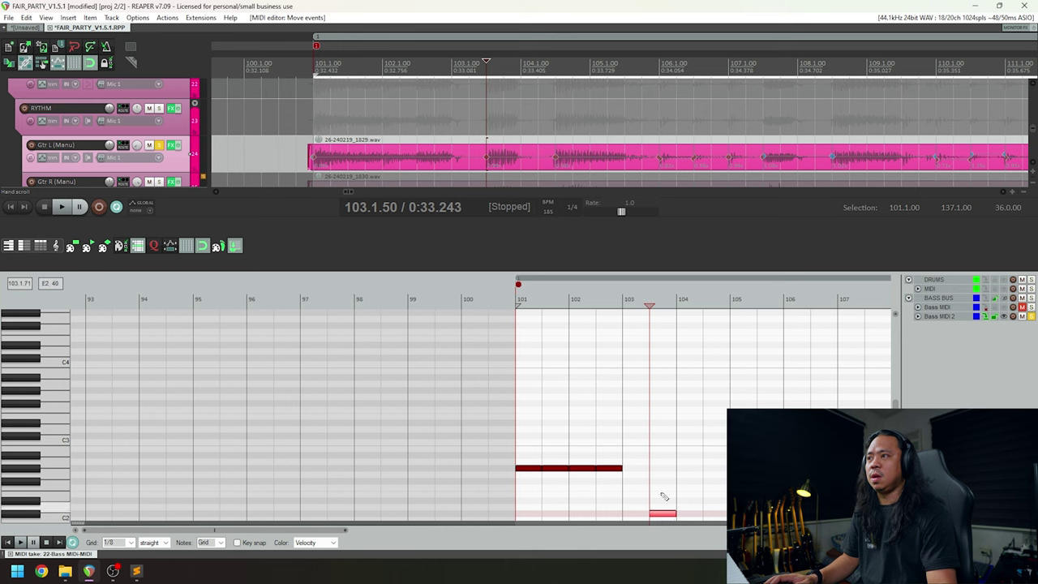
click(524, 157)
click(670, 514)
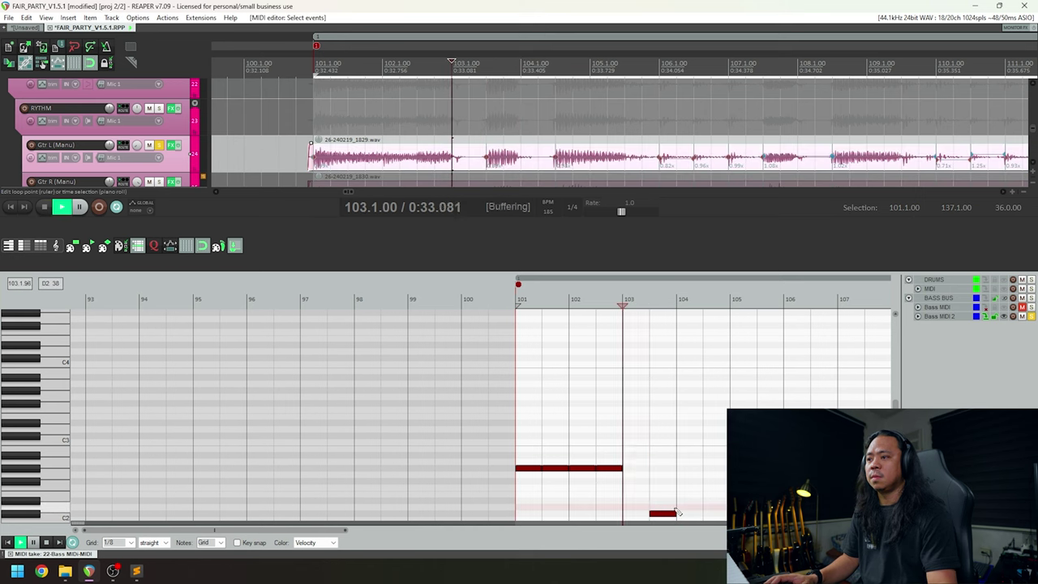
Draw a C#2 note from 104.1.50 to bar 106 and extend the preceding C#2 note to meet it.
click(557, 156)
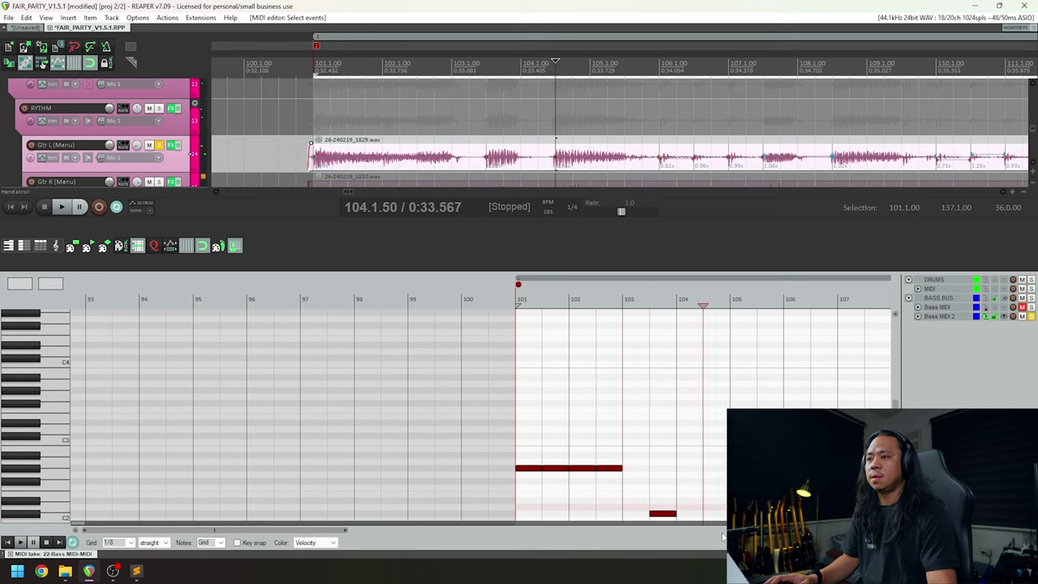
drag(712, 514, 742, 515)
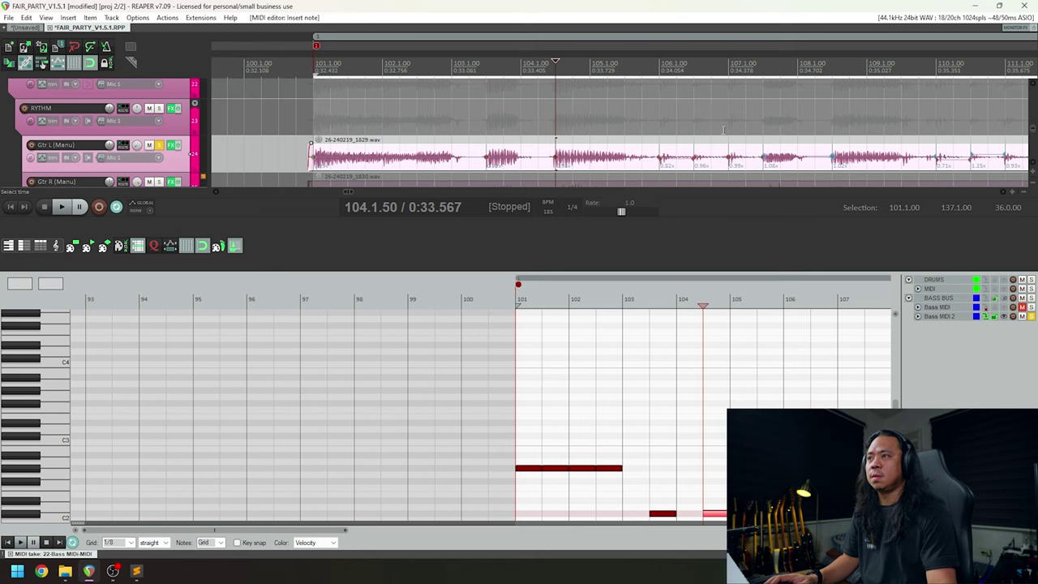
click(660, 157)
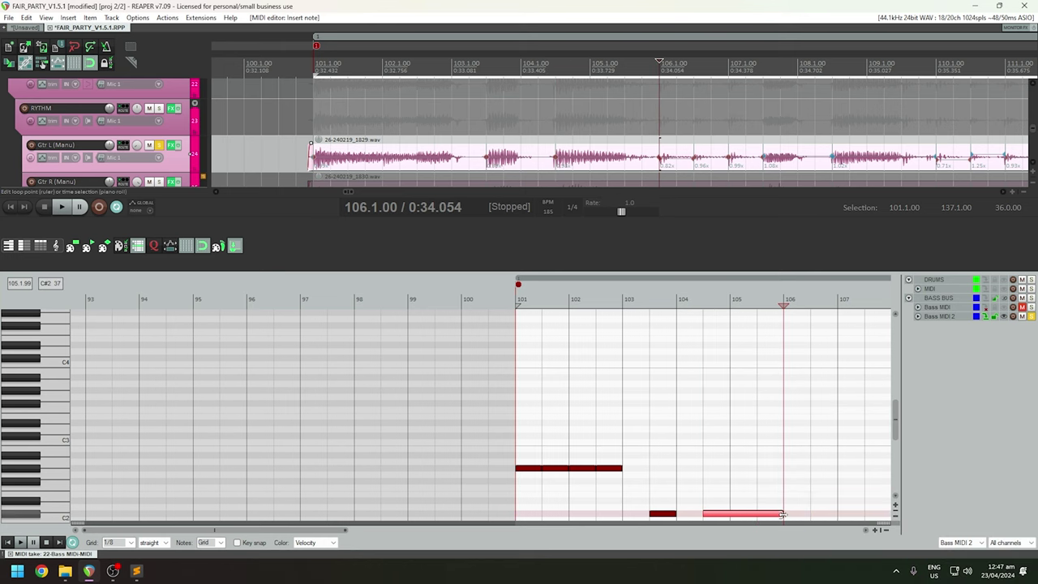
scroll(893, 442, down, 4)
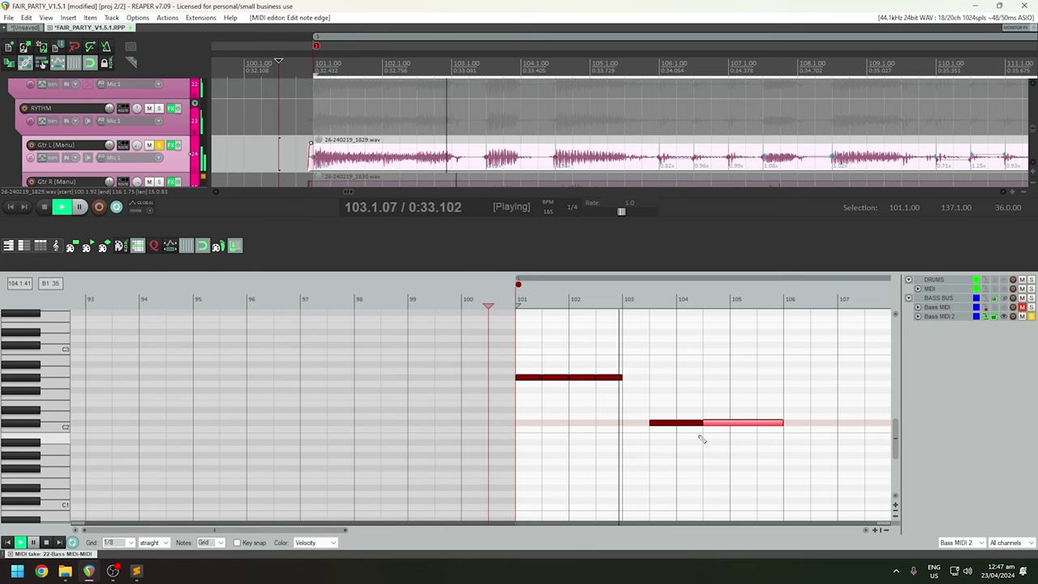
key(space)
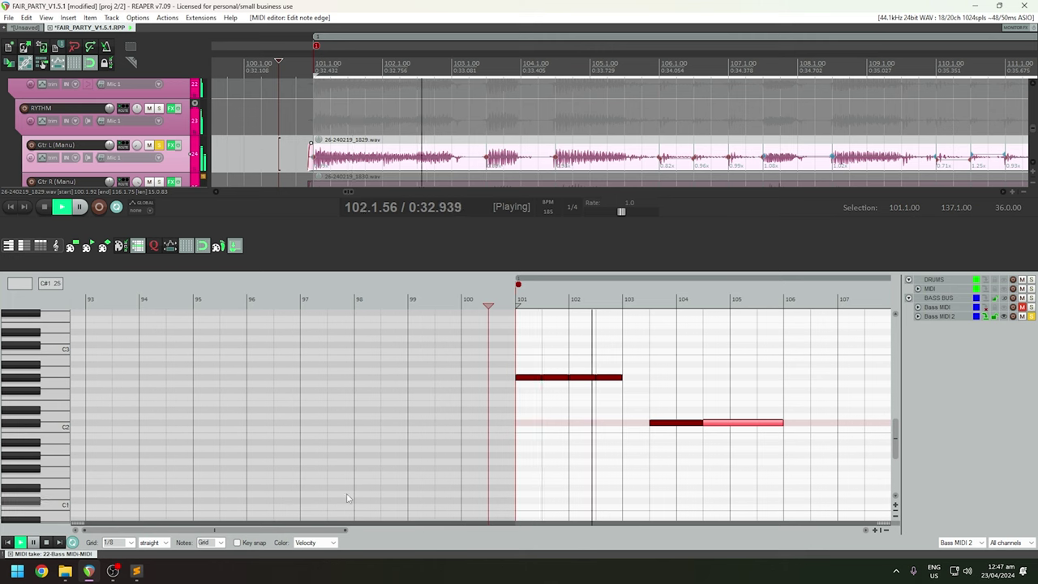
key(space)
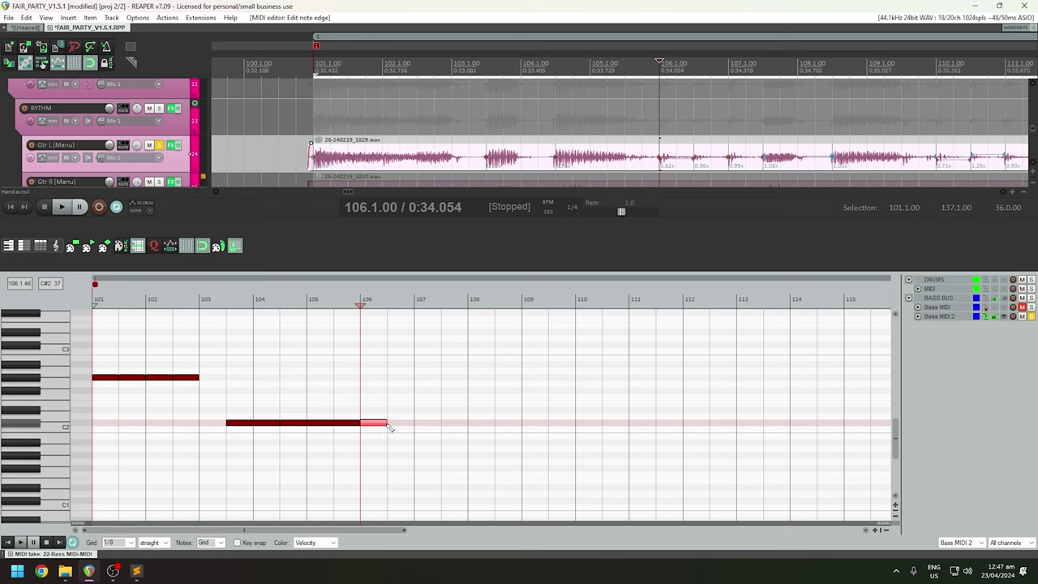
Add four consecutive 1/8 C#2 notes between bars 106 and 108, aligned with the Gtr L hits.
click(686, 164)
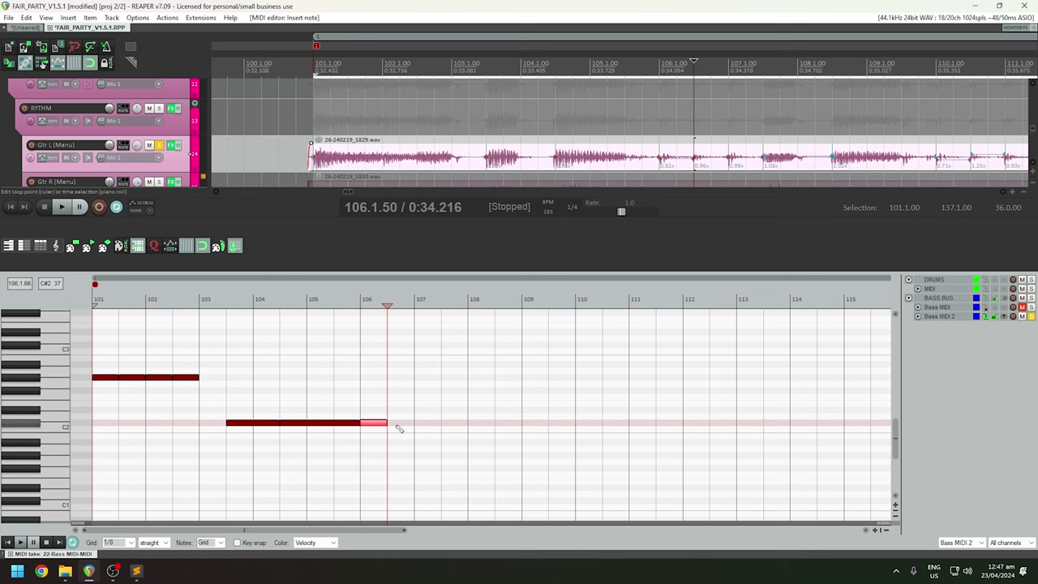
drag(438, 423, 417, 423)
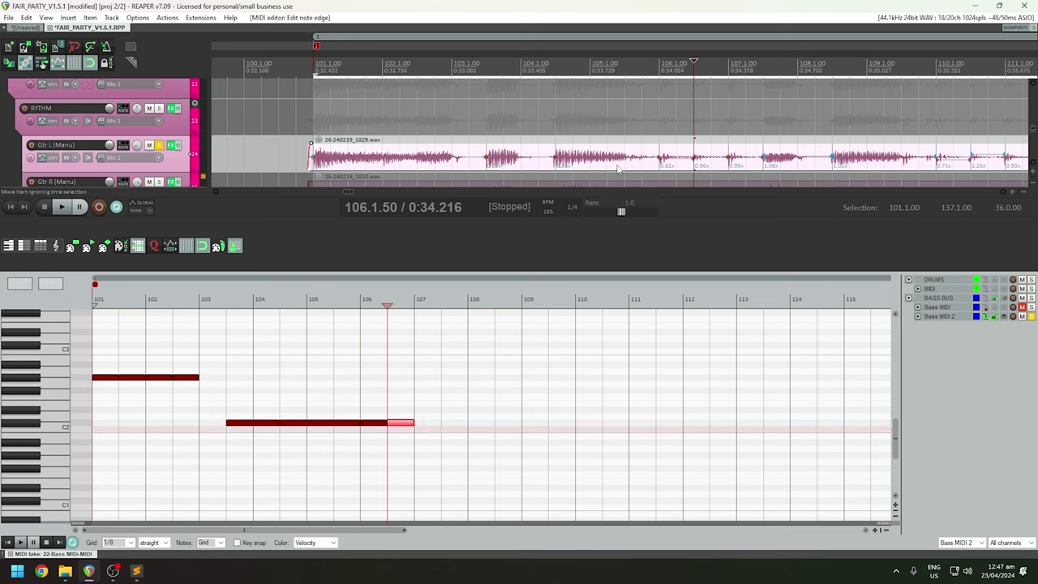
click(729, 160)
click(436, 428)
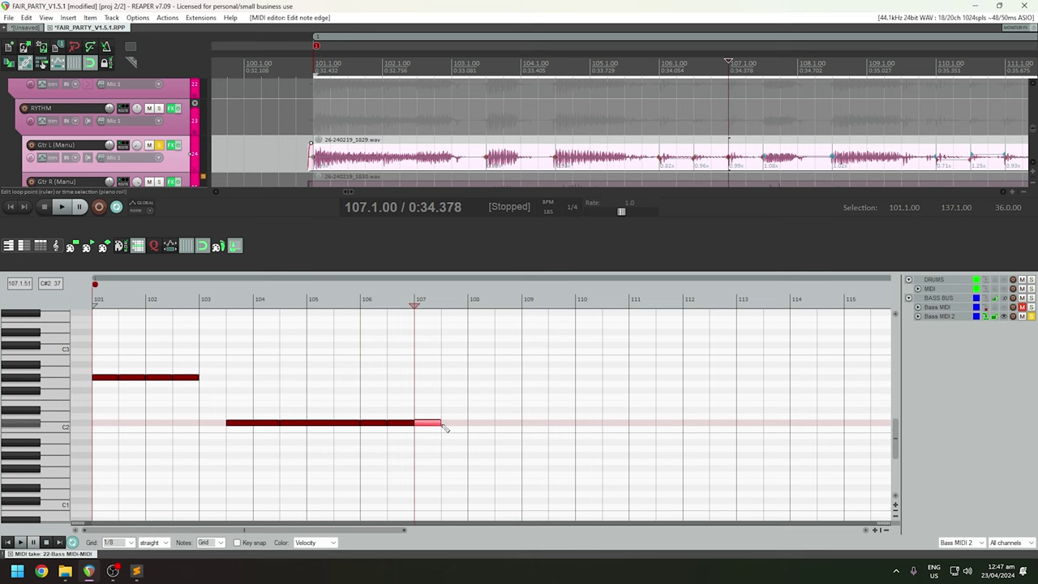
click(782, 166)
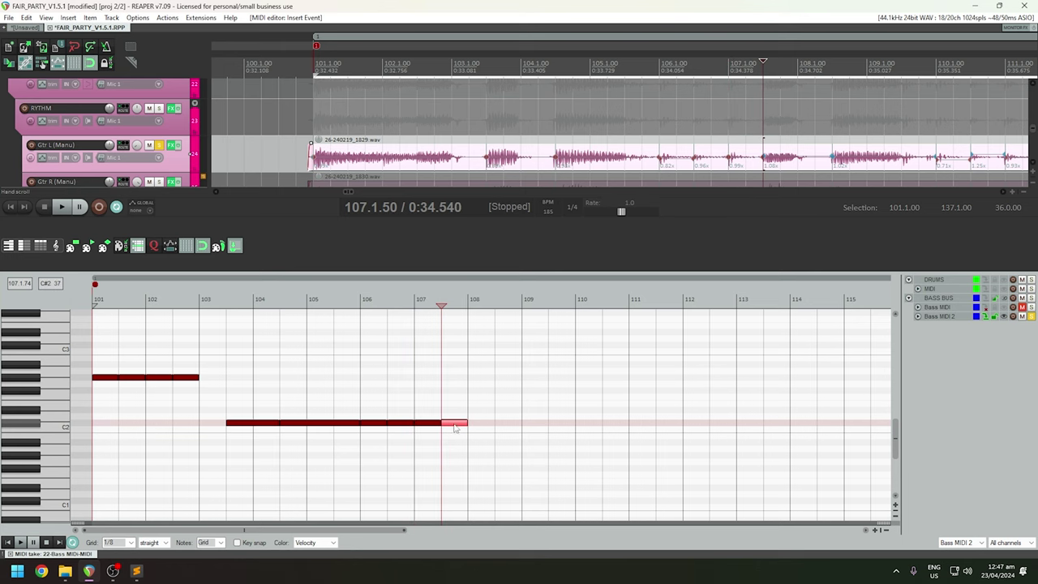
Play the bass line together with Gtr L from bar 101.
scroll(220, 323, down, 3)
click(273, 299)
key(space)
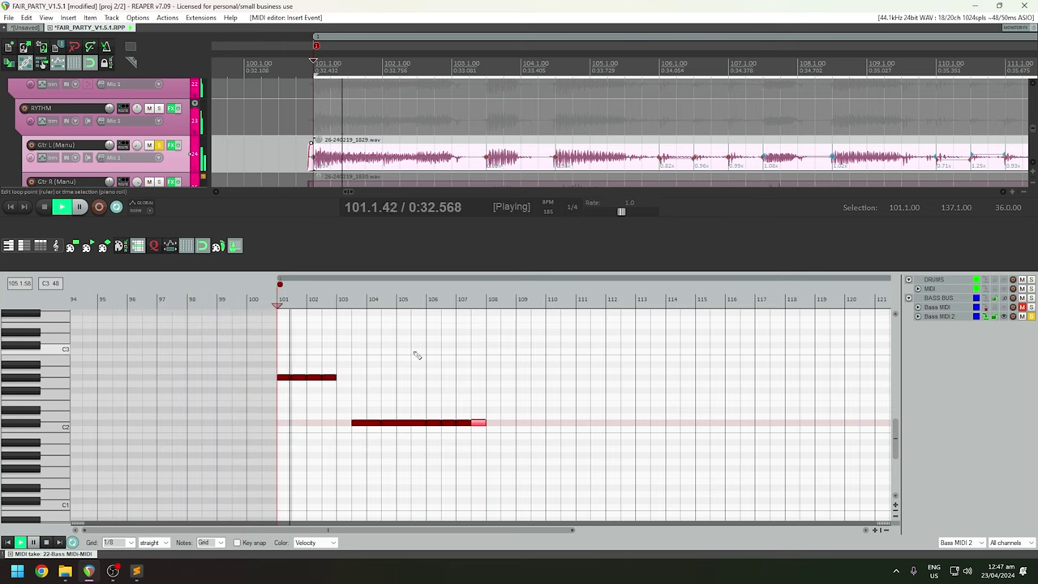
key(space)
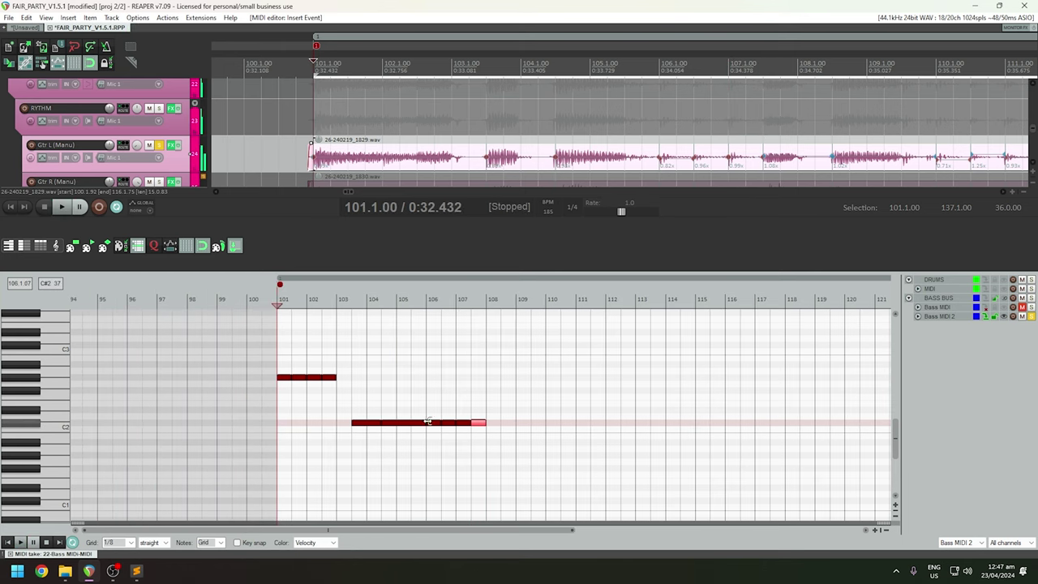
Place a 1/8 C#2 note at 105.1.50 and replay the line from bar 101.
click(413, 424)
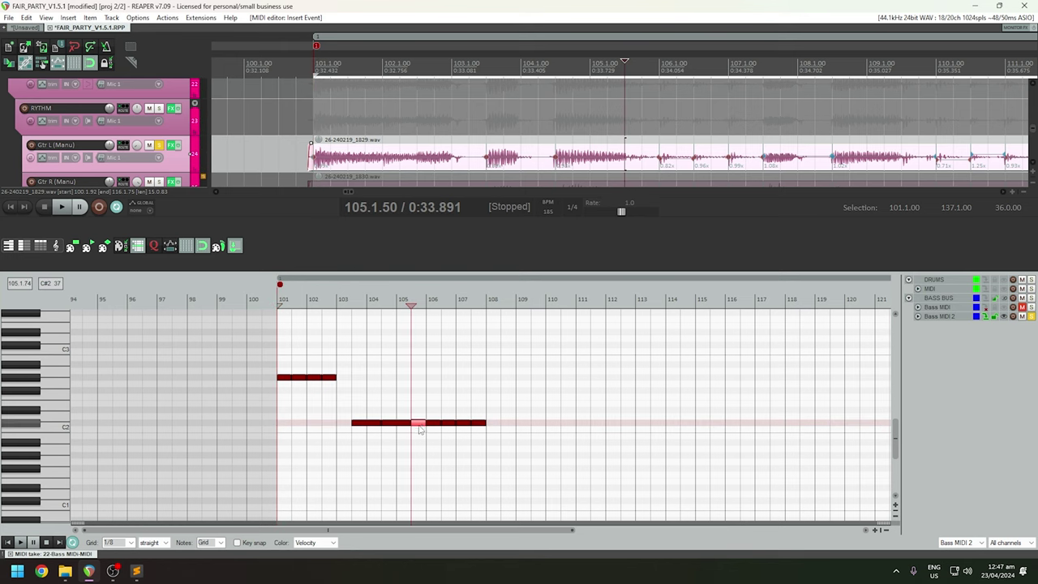
click(285, 293)
key(space)
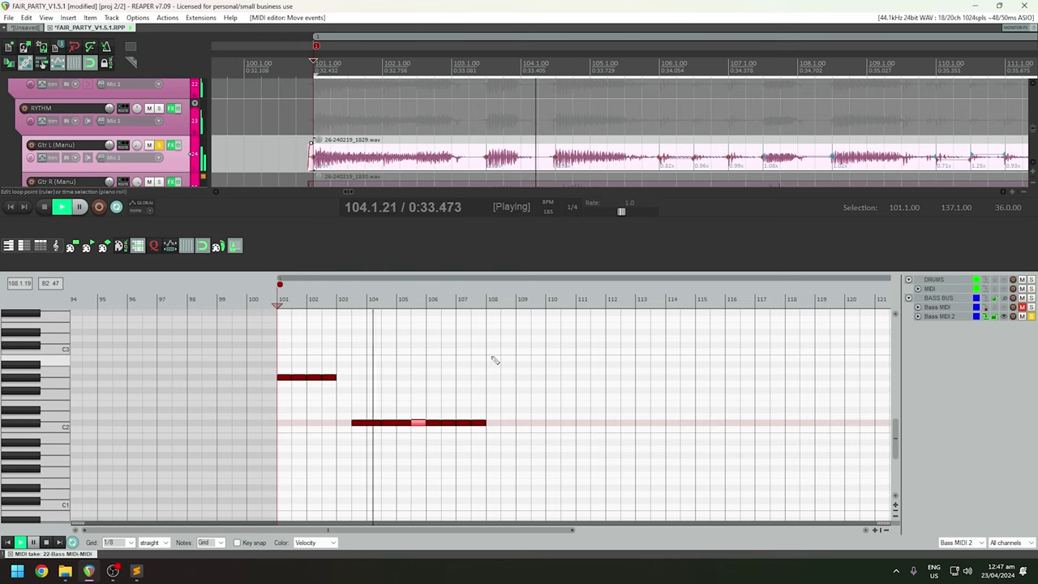
key(space)
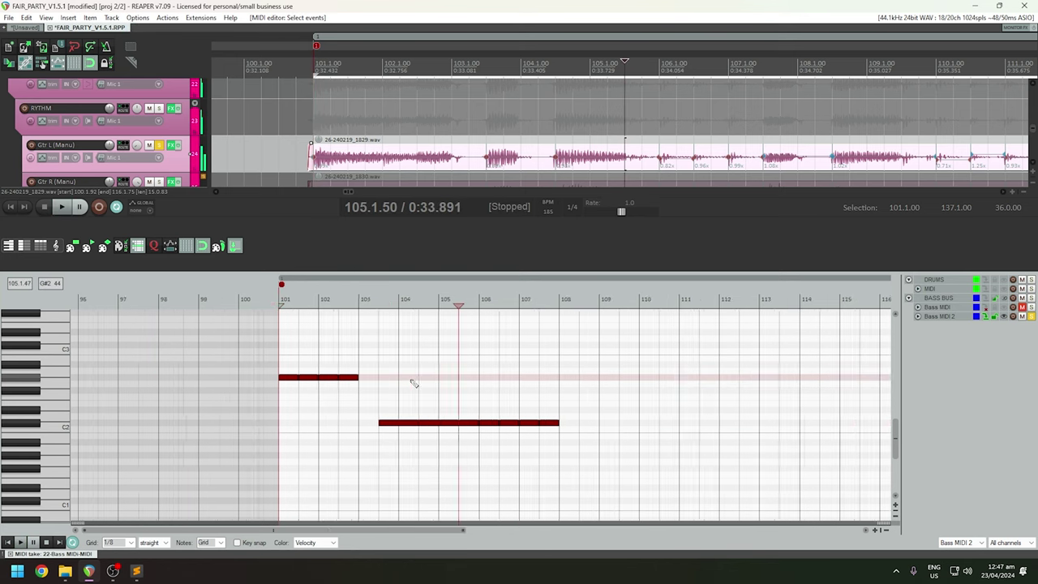
scroll(544, 439, up, 3)
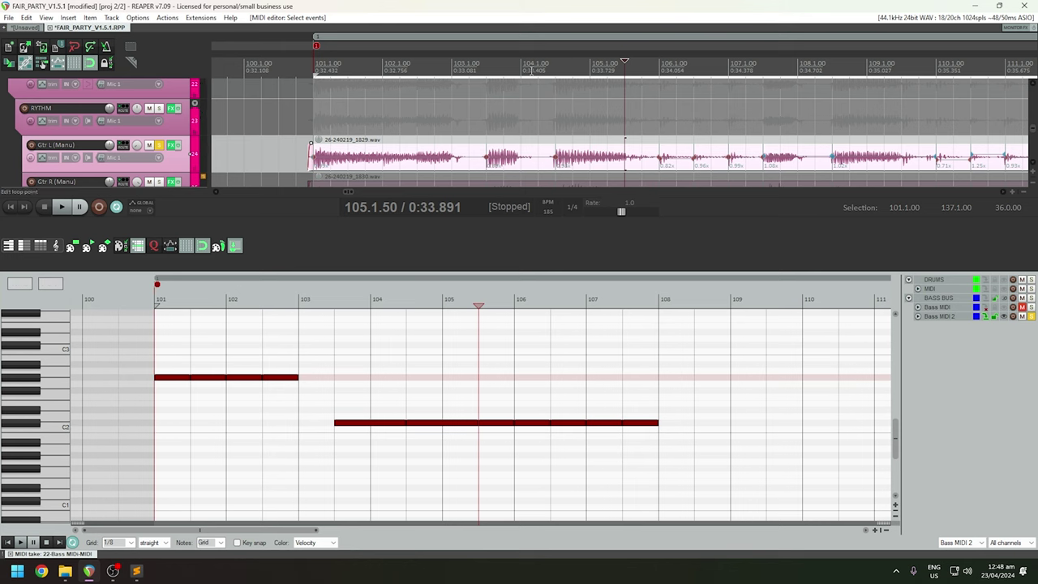
Set the MIDI grid to 1/16 and insert a 1/16 C#2 note at 105.1.75.
key(space)
key(space)
scroll(631, 163, up, 3)
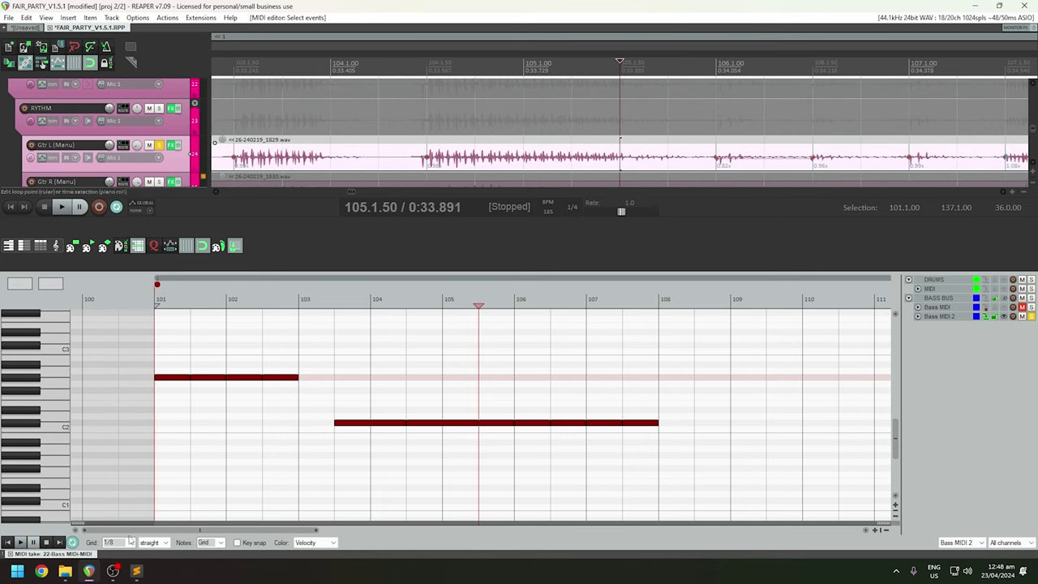
click(130, 543)
click(113, 491)
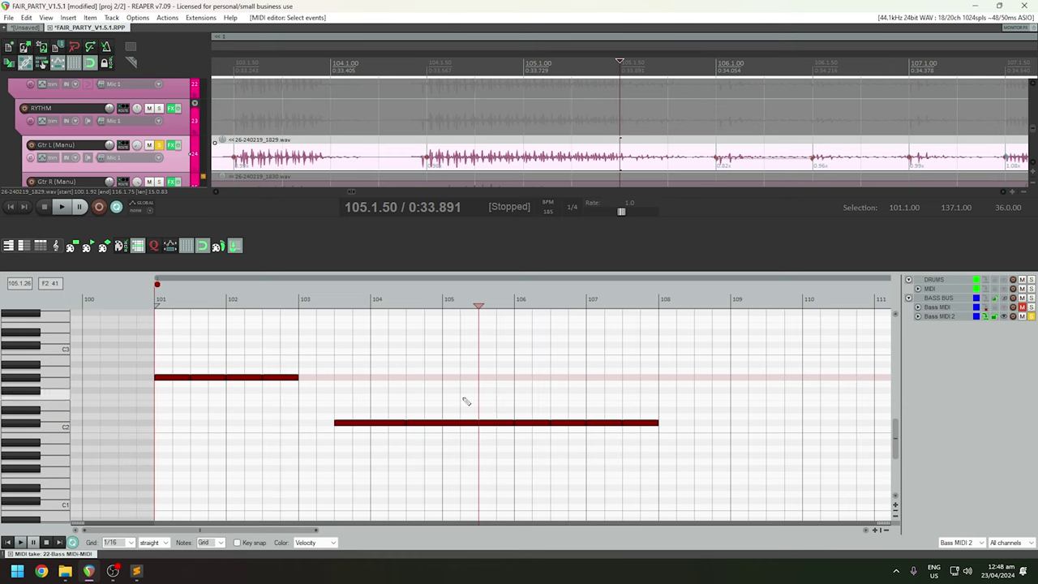
click(397, 424)
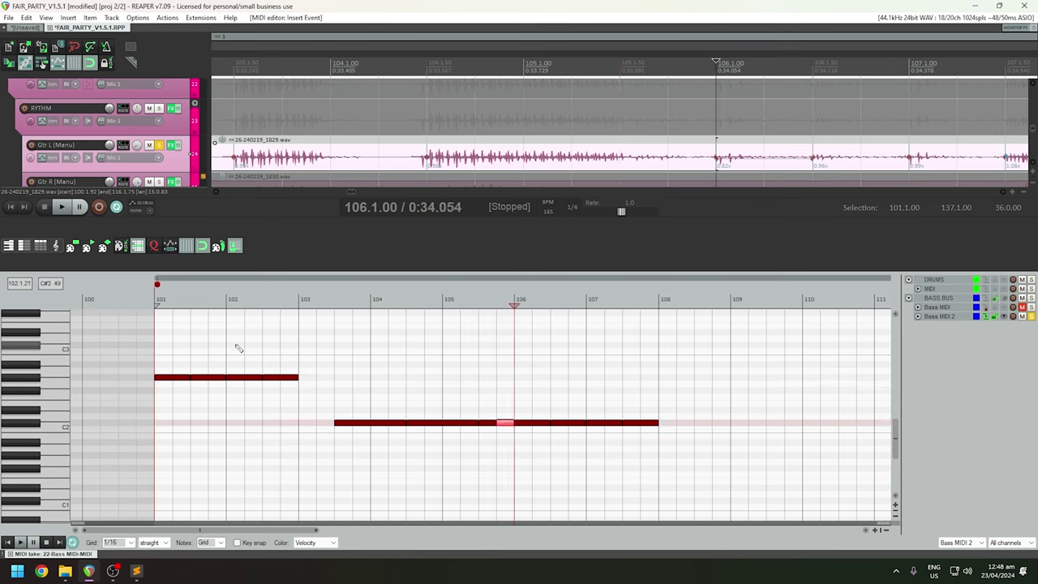
Play the bass line against Gtr L from 100.1.75.
click(134, 300)
key(space)
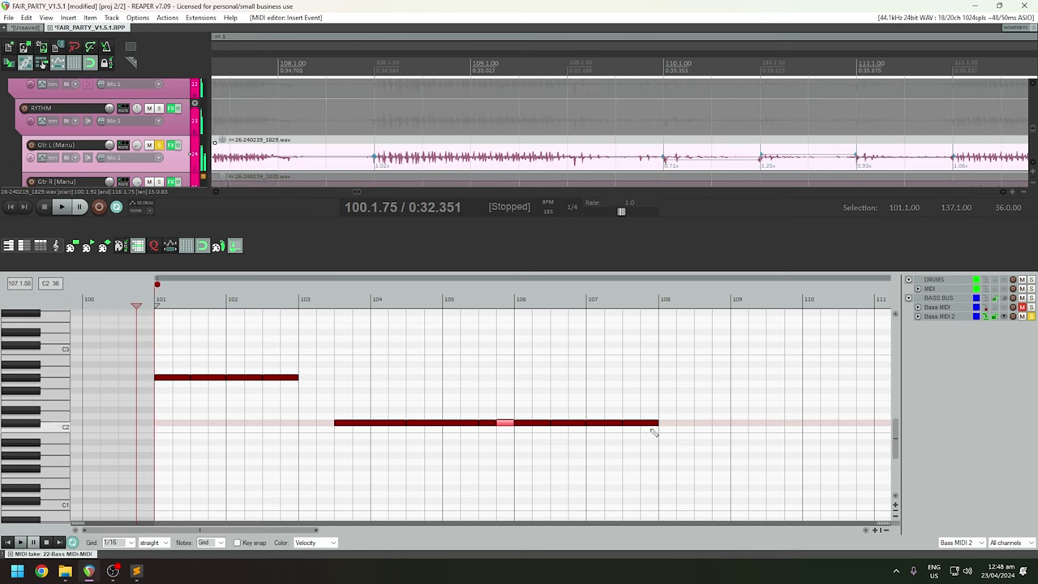
scroll(659, 408, down, 3)
scroll(880, 171, down, 3)
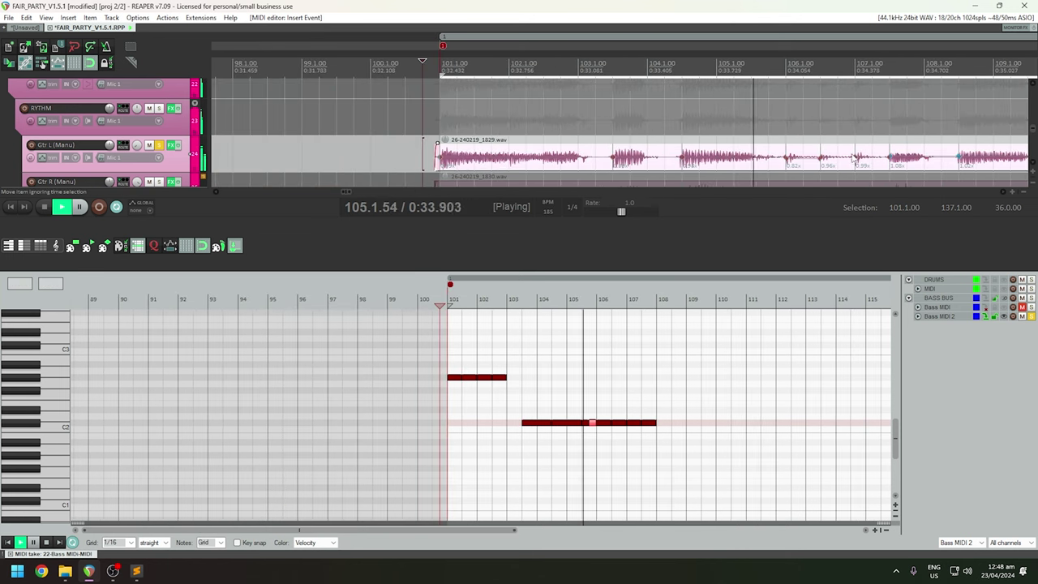
key(space)
Extend the last C#2 note to 108.1.50 and add a C#2 note from there to 109.1.75.
click(888, 163)
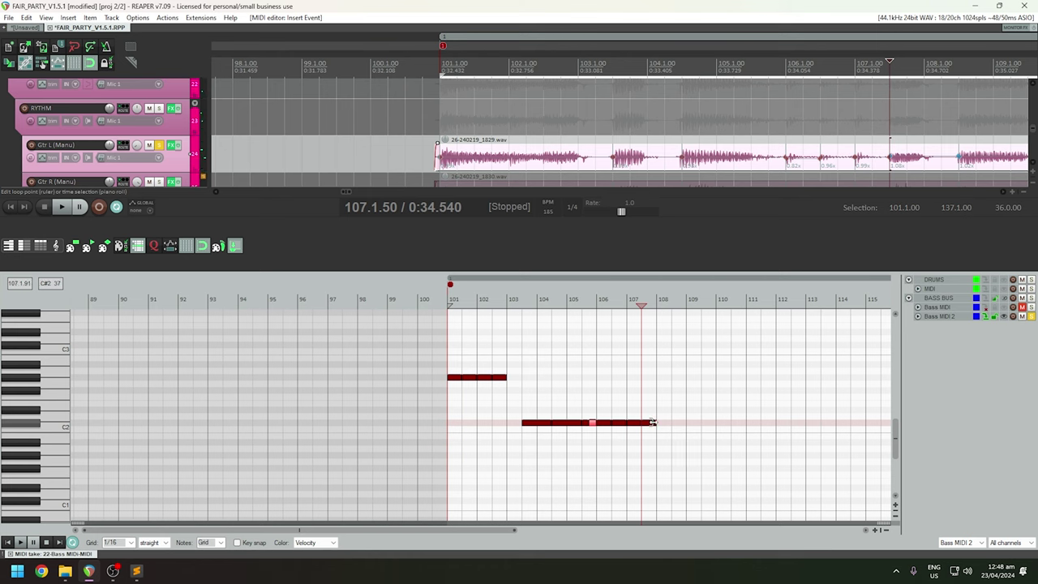
click(958, 168)
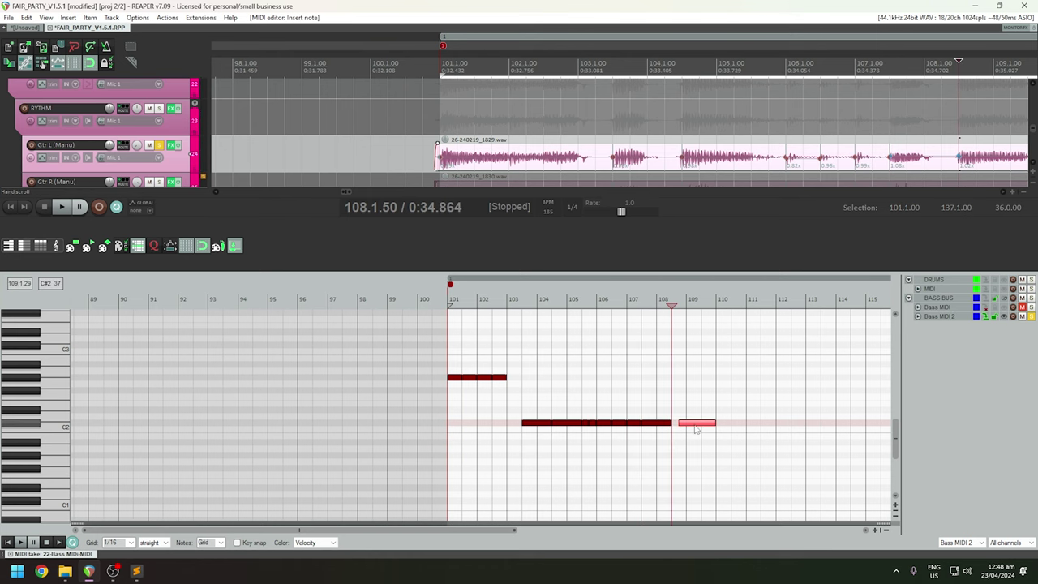
scroll(684, 384, down, 2)
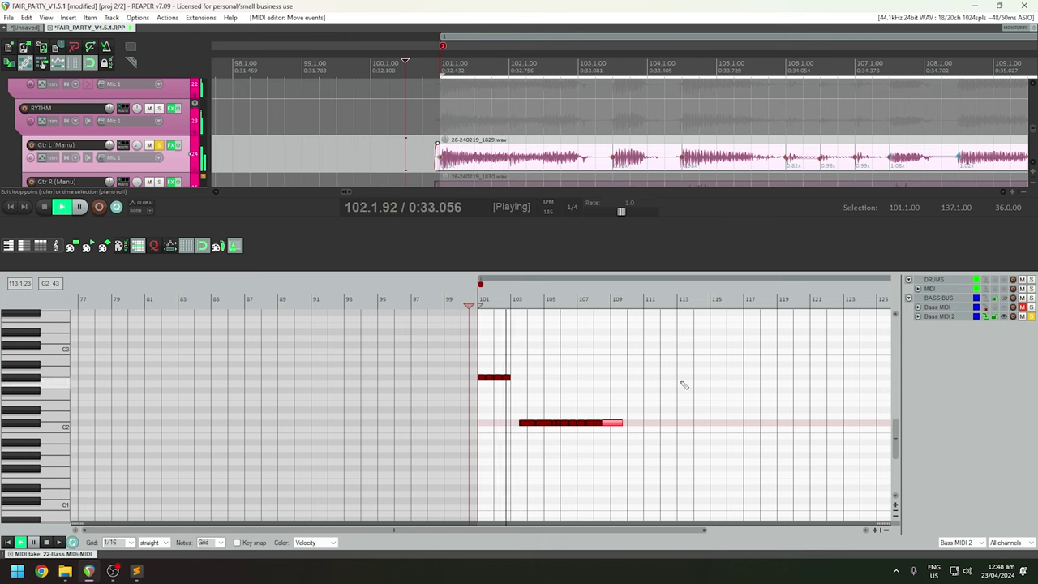
Replay the line from 100.1.50 and again from 105.1.75 to check the hits after bar 108.
scroll(681, 385, down, 2)
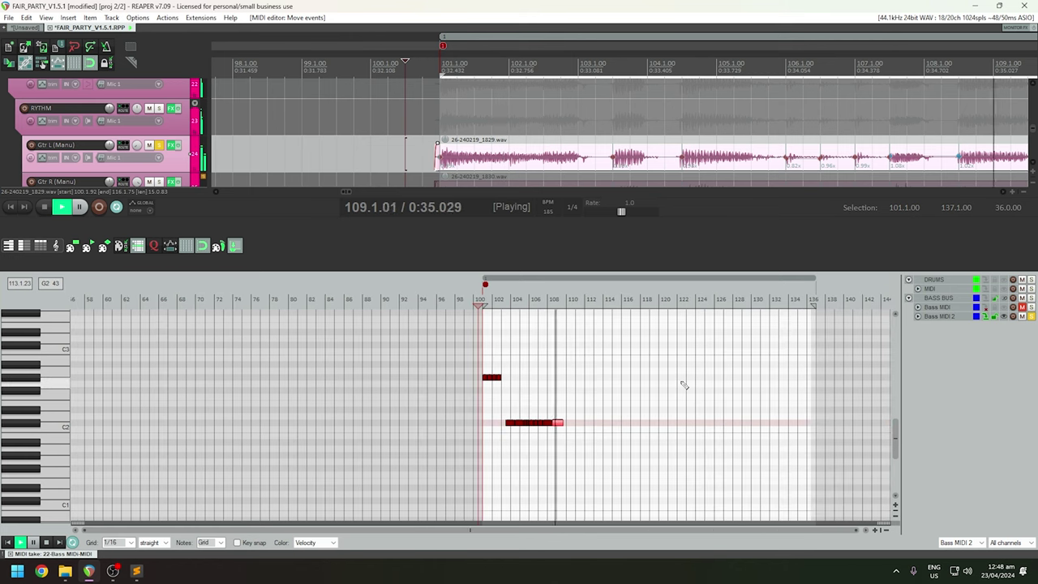
key(space)
scroll(574, 398, up, 4)
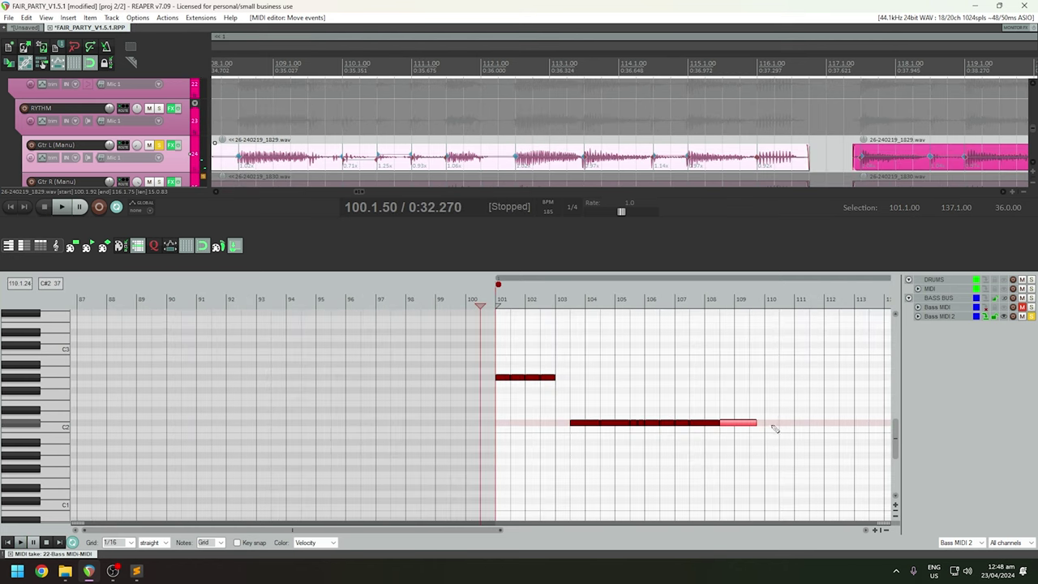
key(space)
scroll(649, 420, up, 3)
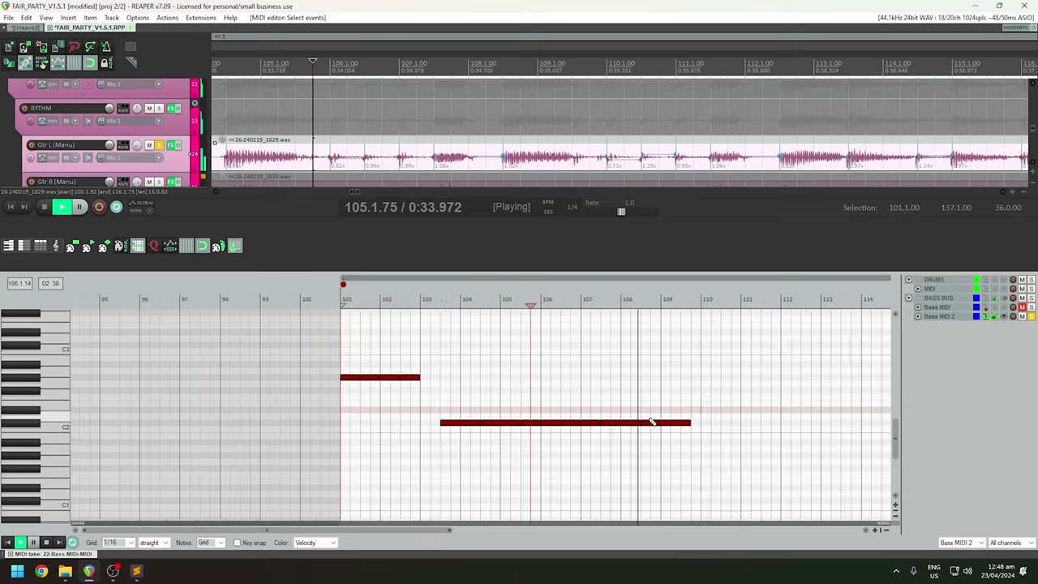
scroll(649, 428, down, 2)
scroll(653, 435, up, 2)
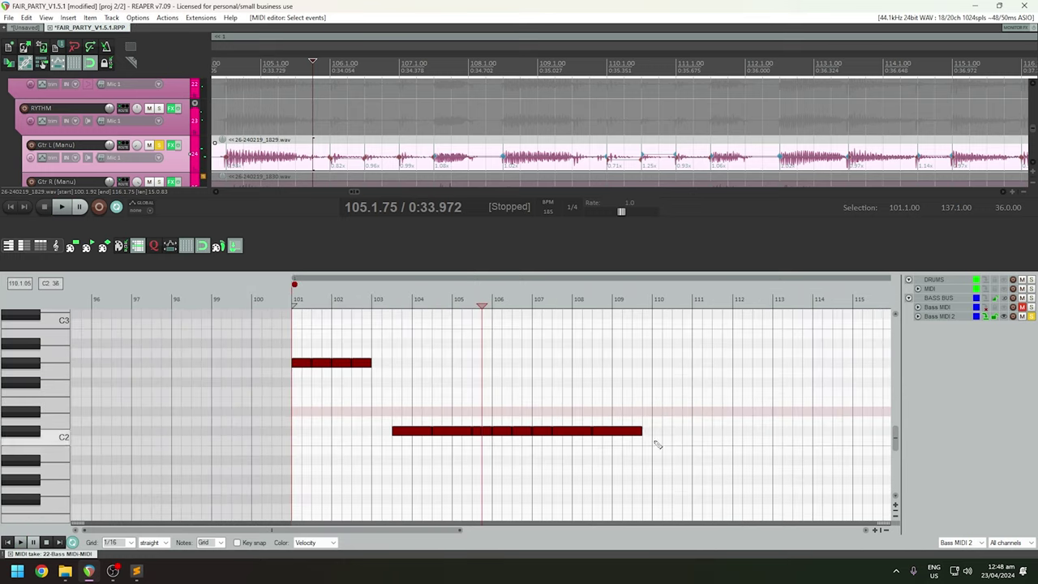
Add three consecutive 1/16 C#2 notes from 109.1.75 to 110.1.50 and replay the passage from 109.1.50.
click(649, 436)
drag(661, 436, 668, 432)
click(636, 405)
scroll(635, 408, up, 2)
key(space)
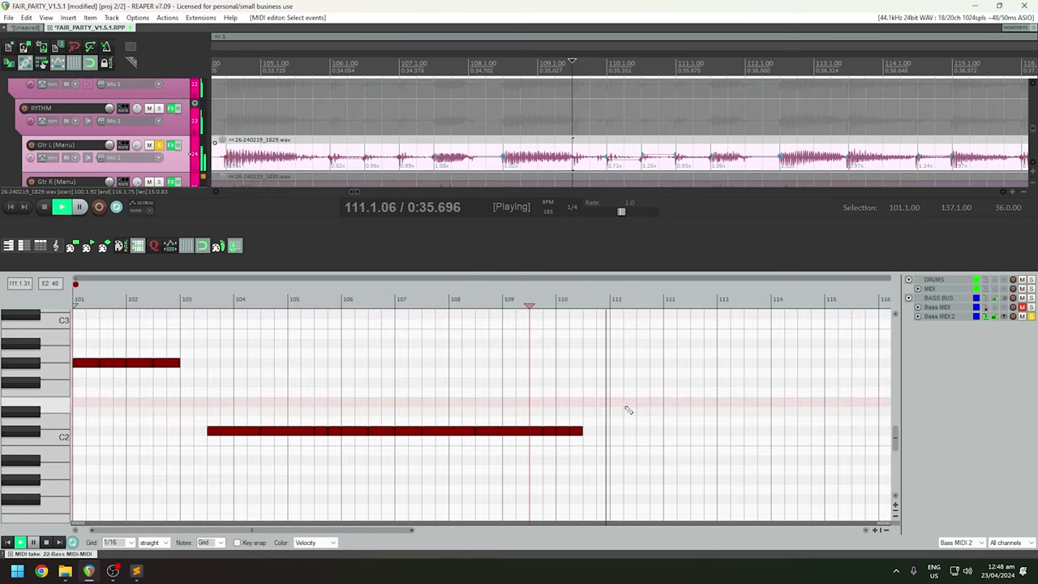
key(space)
key(space)
key(space)
Add a 1/16 C#2 note at 110.1.50 and a longer C#2 note from 110.1.75 to 111.1.50.
drag(590, 438, 604, 434)
key(space)
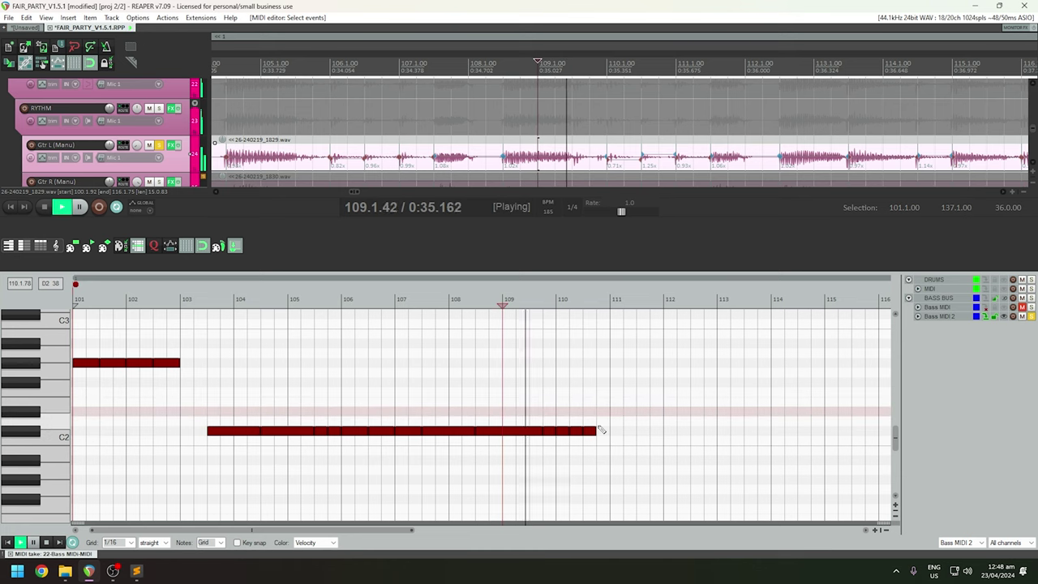
key(space)
click(603, 434)
click(516, 413)
key(space)
key(space)
double_click(606, 433)
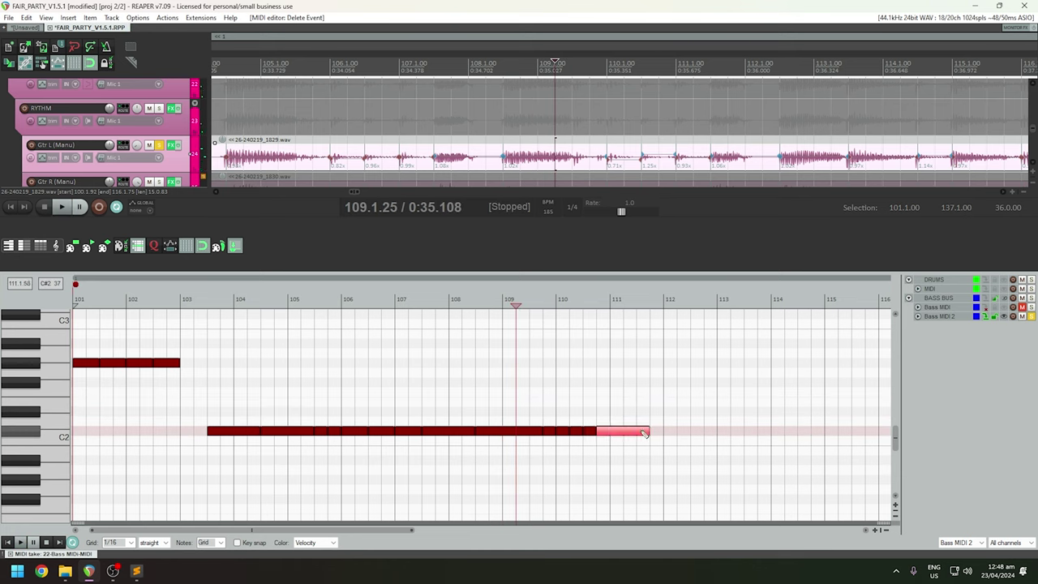
Draw a C#2 note from 112.1.50 to 113.1.50 and play the part from 112.1.25.
scroll(740, 171, down, 3)
click(698, 127)
key(space)
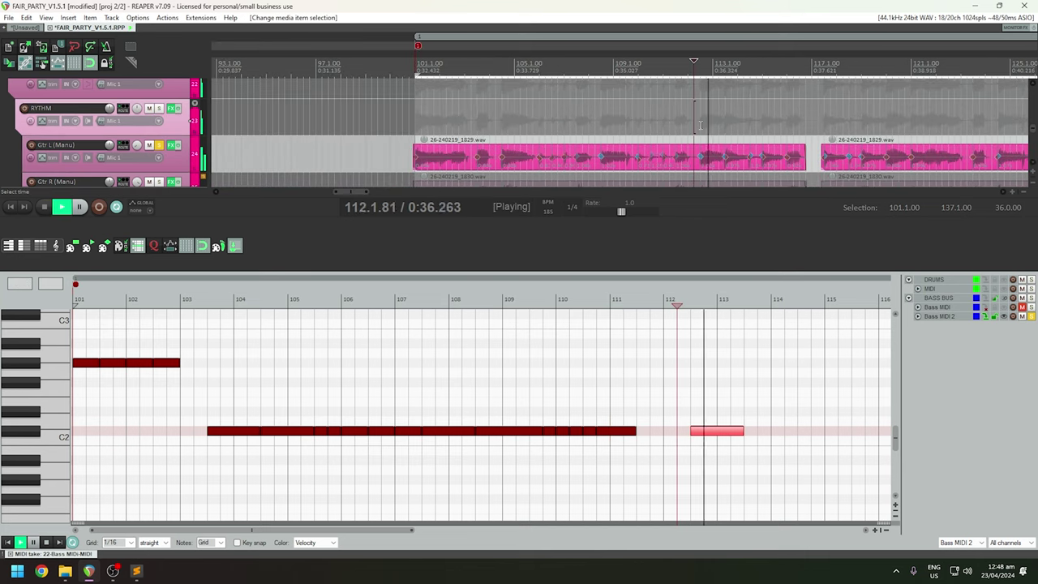
key(space)
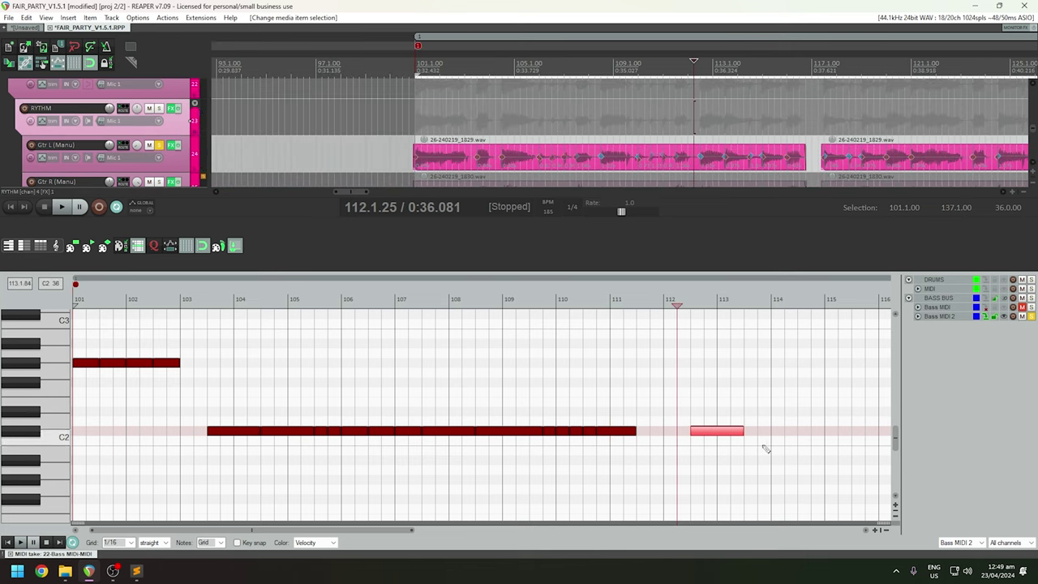
drag(751, 412, 777, 409)
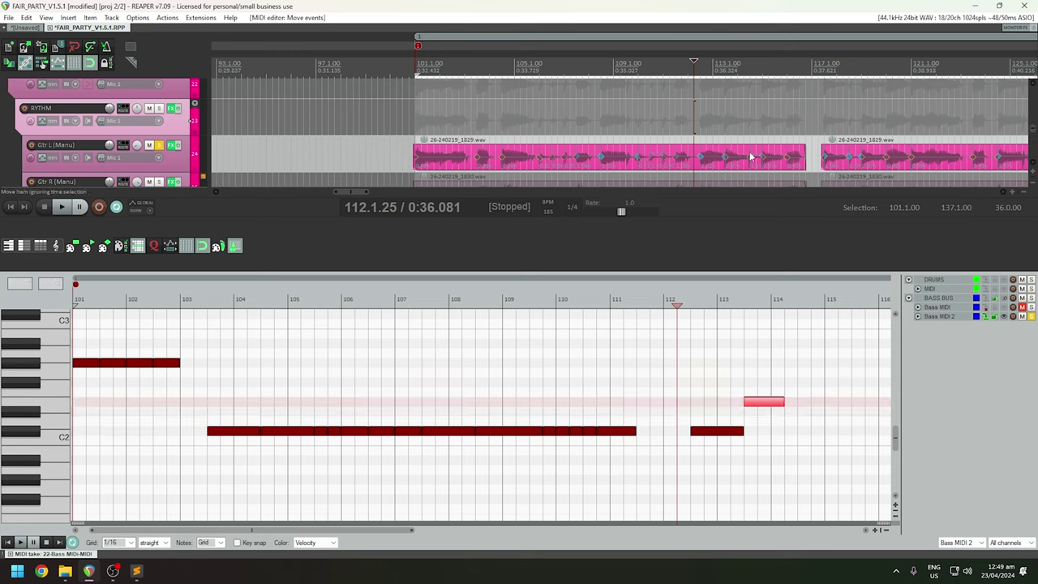
click(631, 376)
double_click(765, 402)
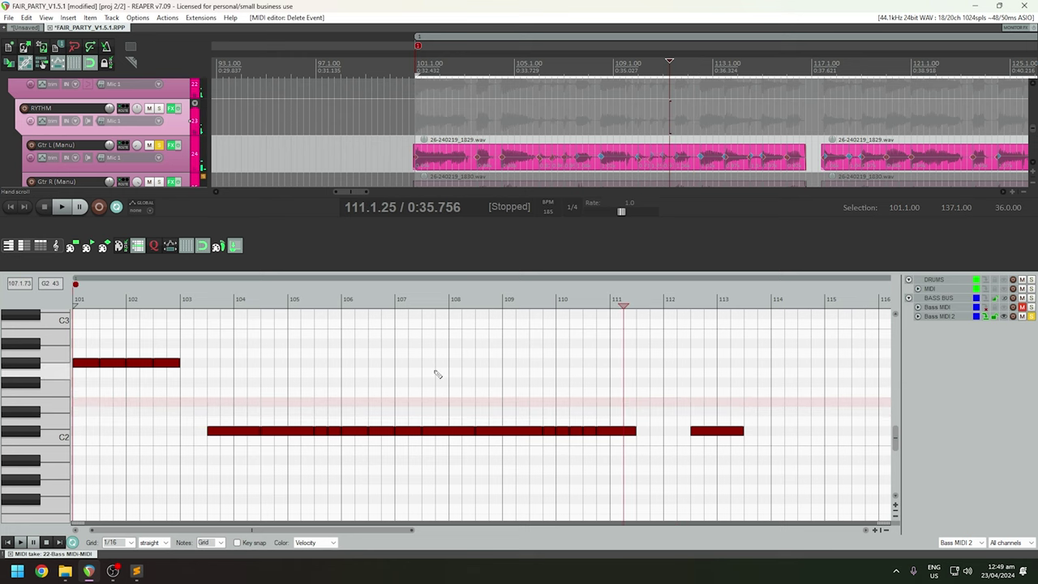
Listen from 111.1.25 and draw descending 1/8 notes E2, D#2 and C#2 from 113.1.50 to bar 115.
key(space)
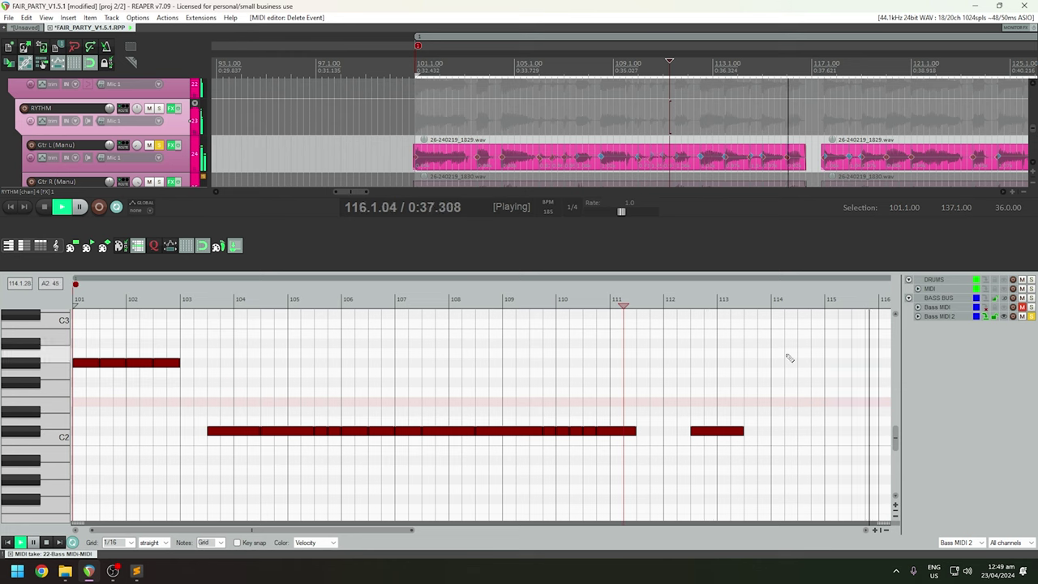
key(space)
click(750, 399)
drag(769, 403, 770, 404)
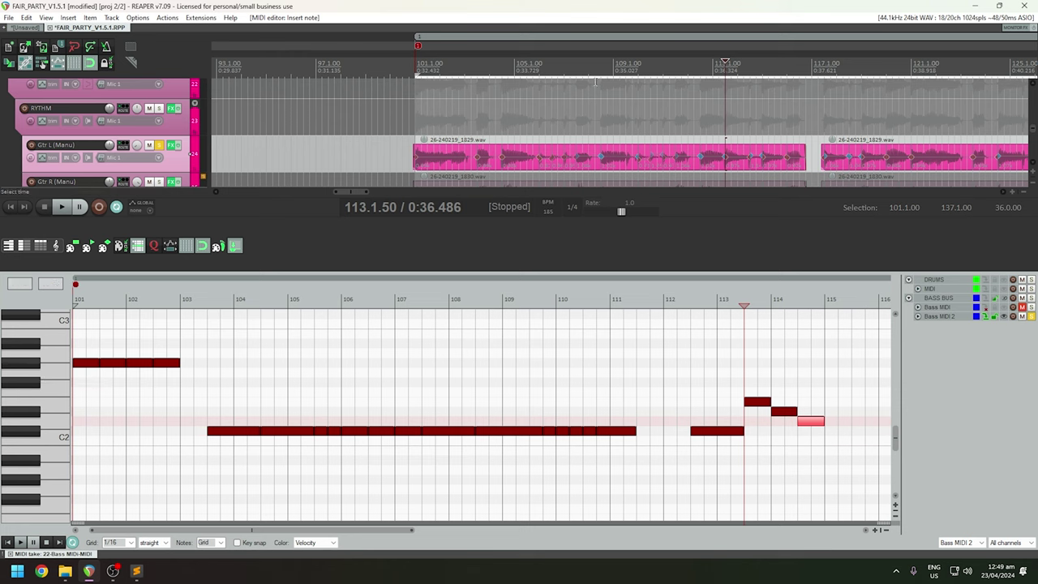
drag(811, 421, 815, 434)
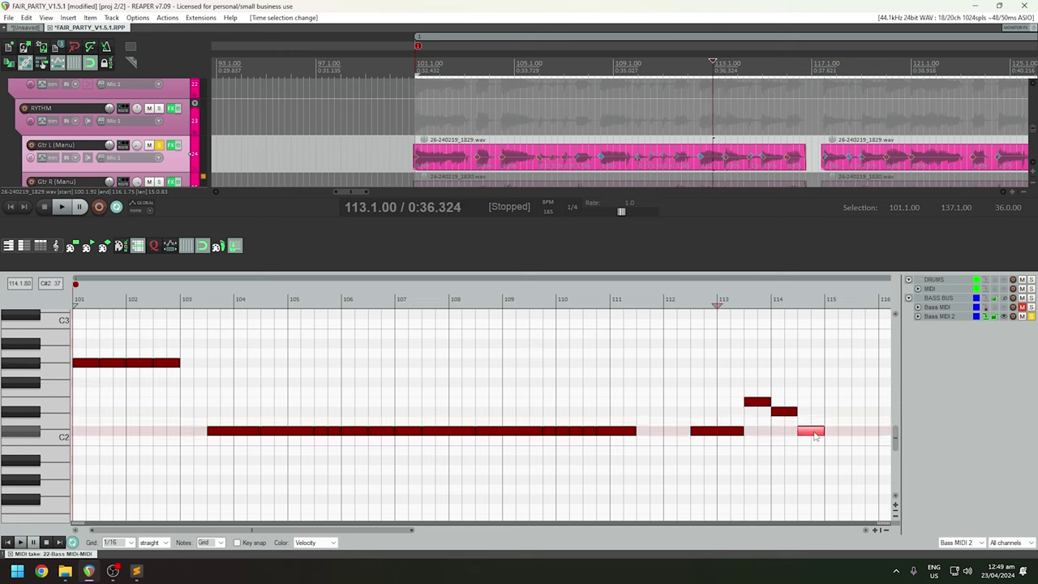
Play the descending three-note figure with the guitar from 112.1.25.
key(space)
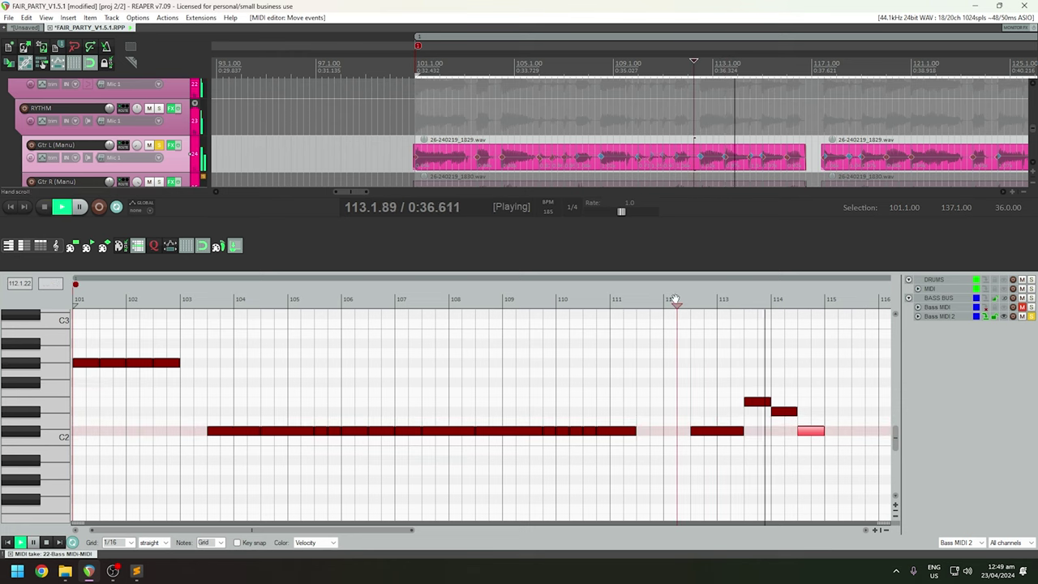
key(space)
key(space)
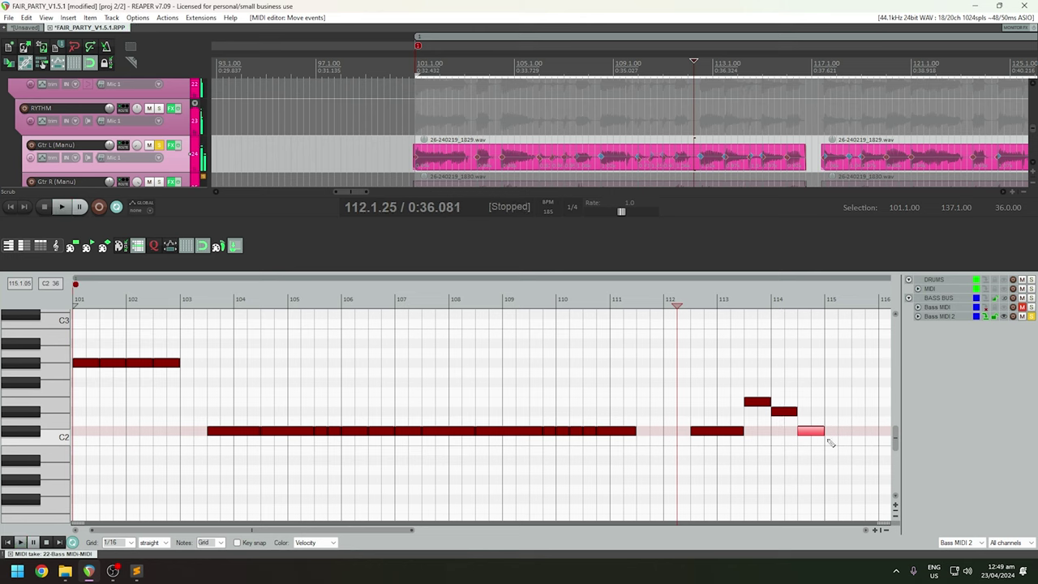
key(space)
key(space)
Copy the descending E2, D#2, C#2 figure and paste it at bar 115.
drag(754, 385, 840, 442)
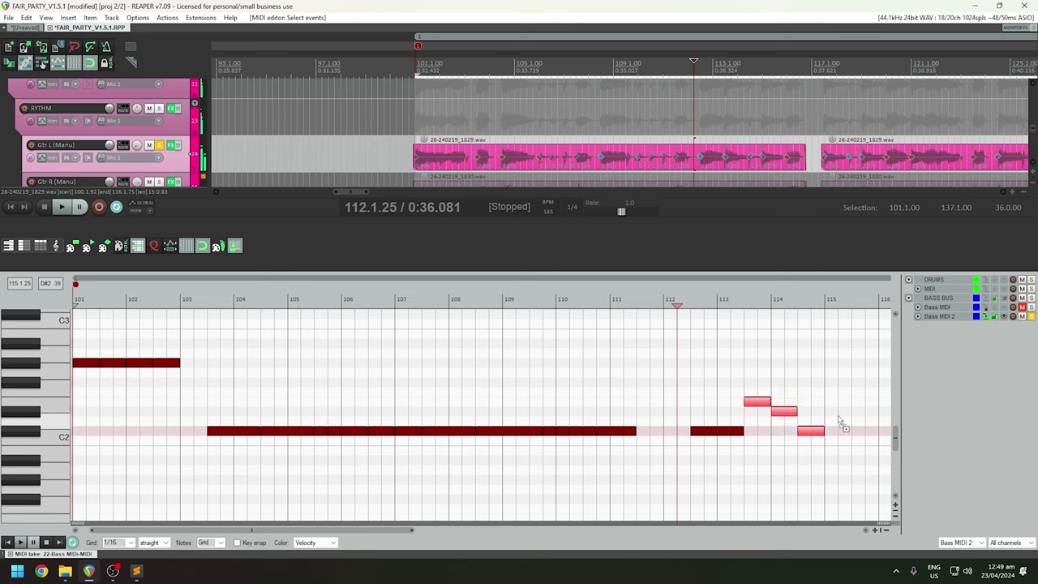
click(828, 398)
key(ctrl+v)
Play the repeated figure from bar 113 to find where the guitar's next phrase starts.
click(292, 299)
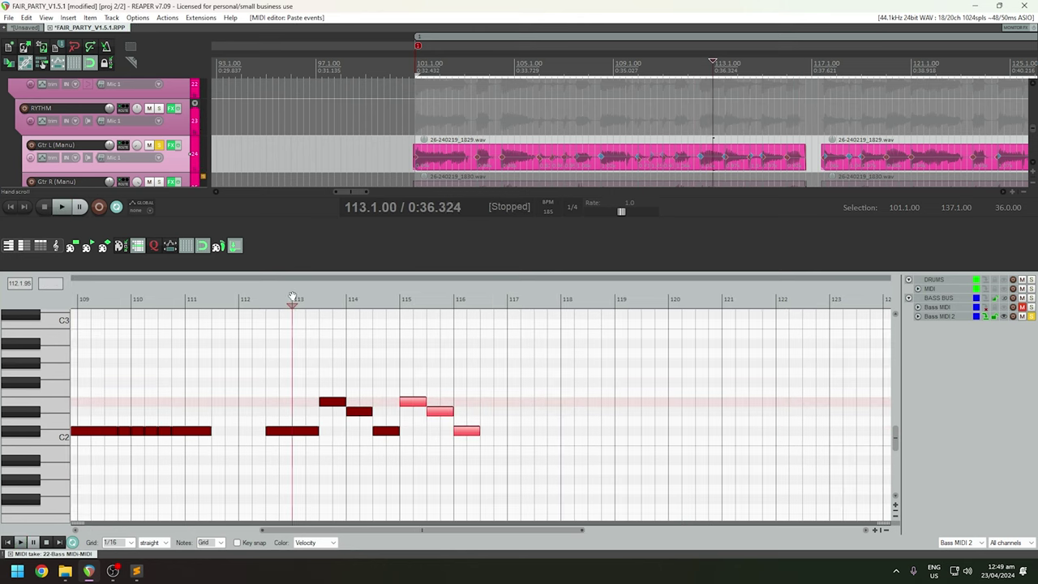
key(space)
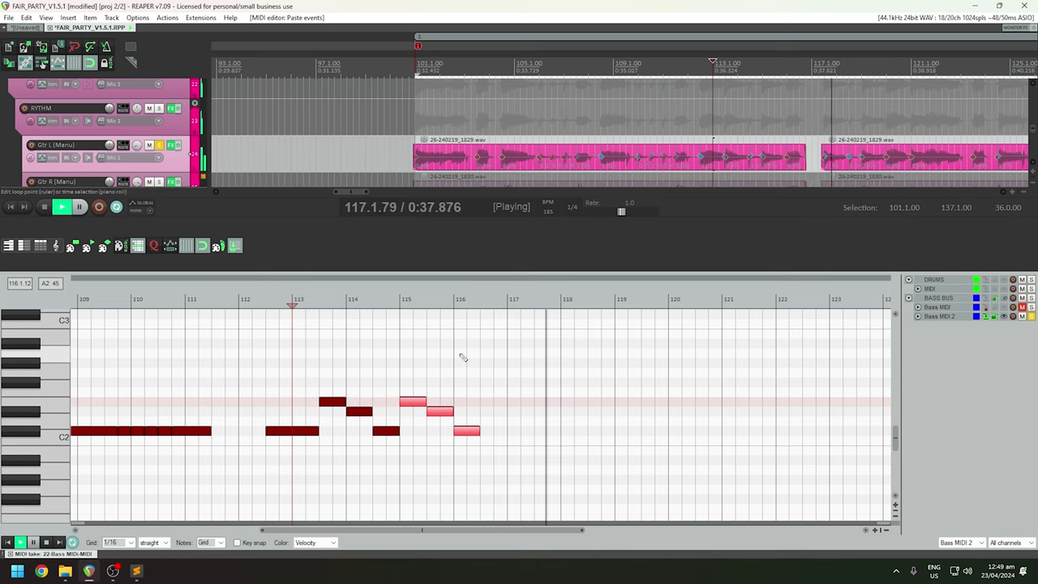
key(space)
scroll(461, 355, down, 3)
key(space)
key(space)
Paste the three-note figure at 117.1.50 and play the line from bar 113.
click(824, 161)
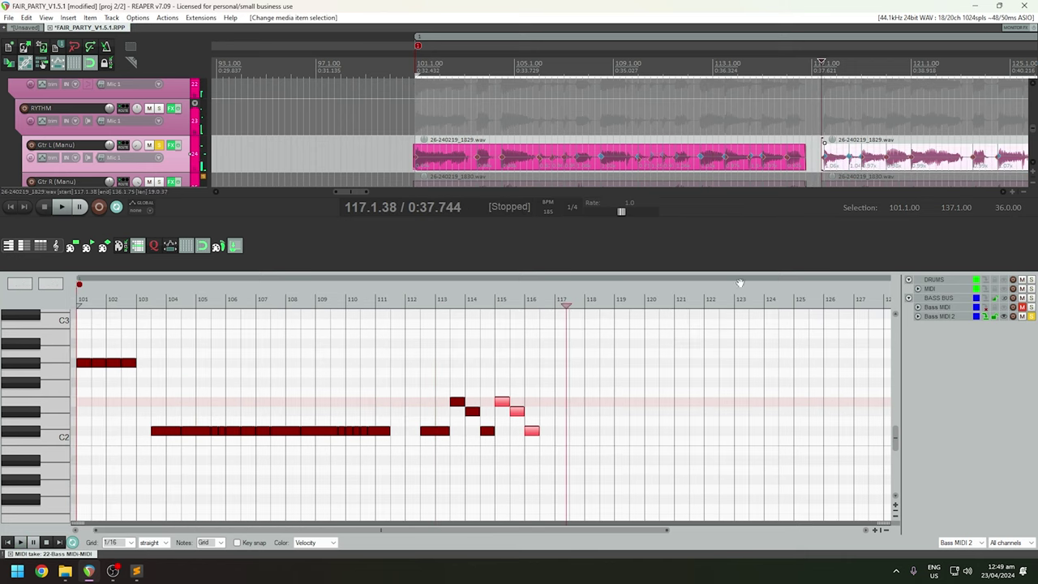
click(571, 408)
key(ctrl+v)
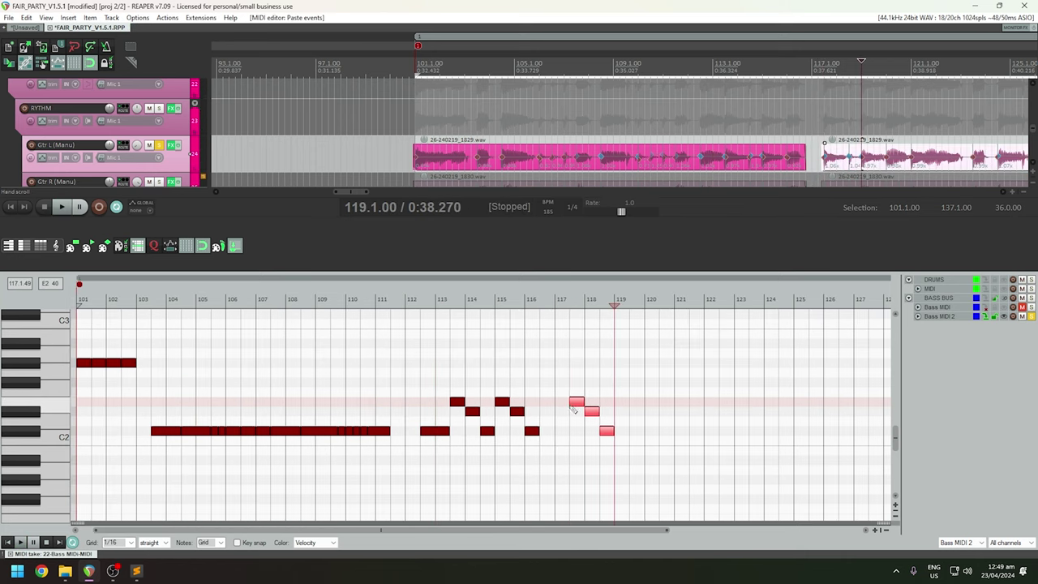
click(438, 299)
key(space)
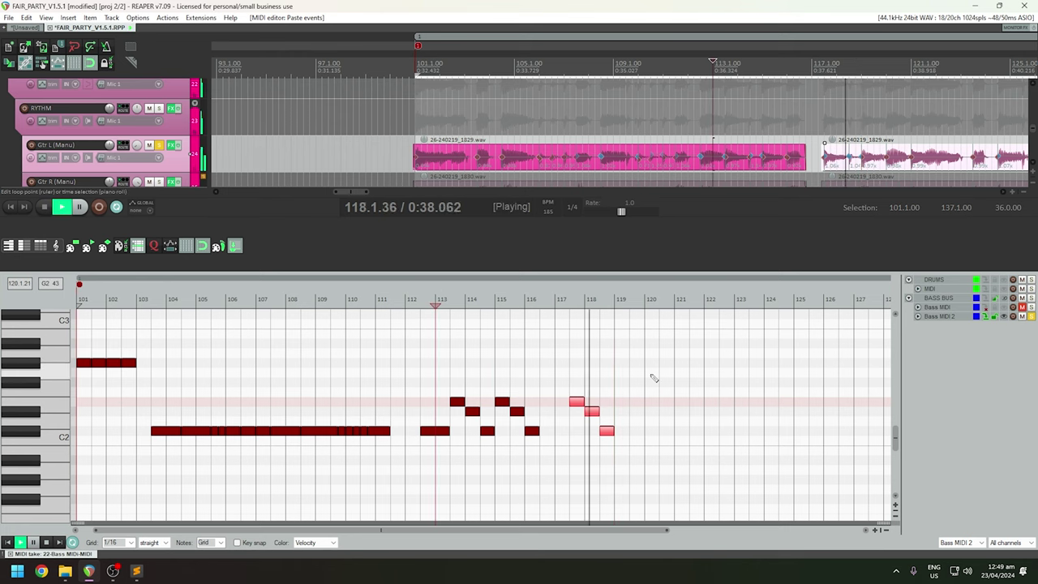
key(space)
Paste another copy of the three-note figure at bar 119 and play it from 117.1.25.
click(616, 401)
key(ctrl+v)
click(562, 303)
key(space)
key(space)
Copy the opening notes from bar 101 to 111.1.50 and paste them at 120.1.50.
scroll(427, 382, down, 3)
drag(206, 333, 399, 459)
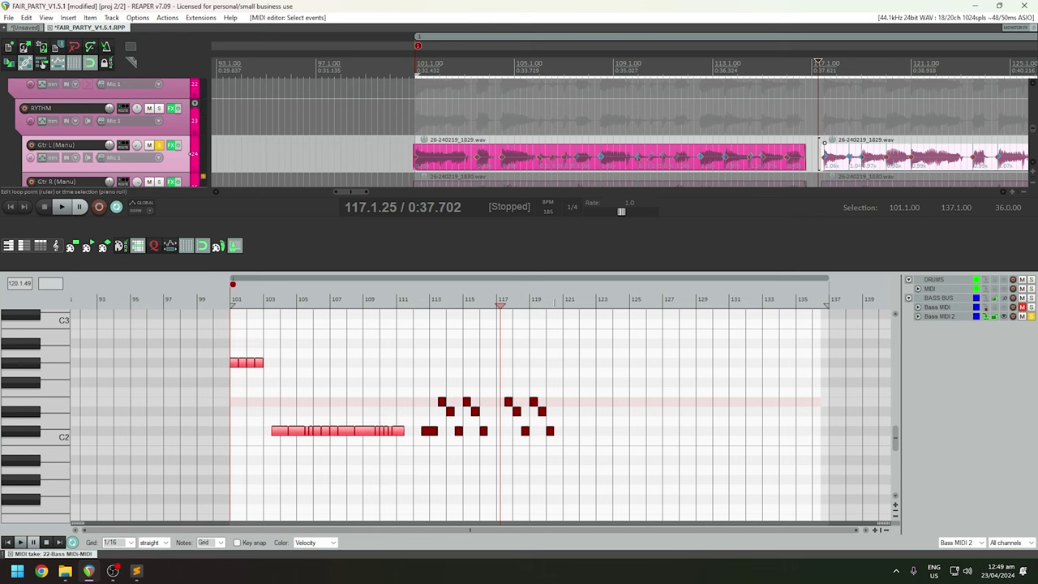
click(557, 325)
scroll(557, 324, up, 3)
key(ctrl+v)
scroll(552, 262, down, 5)
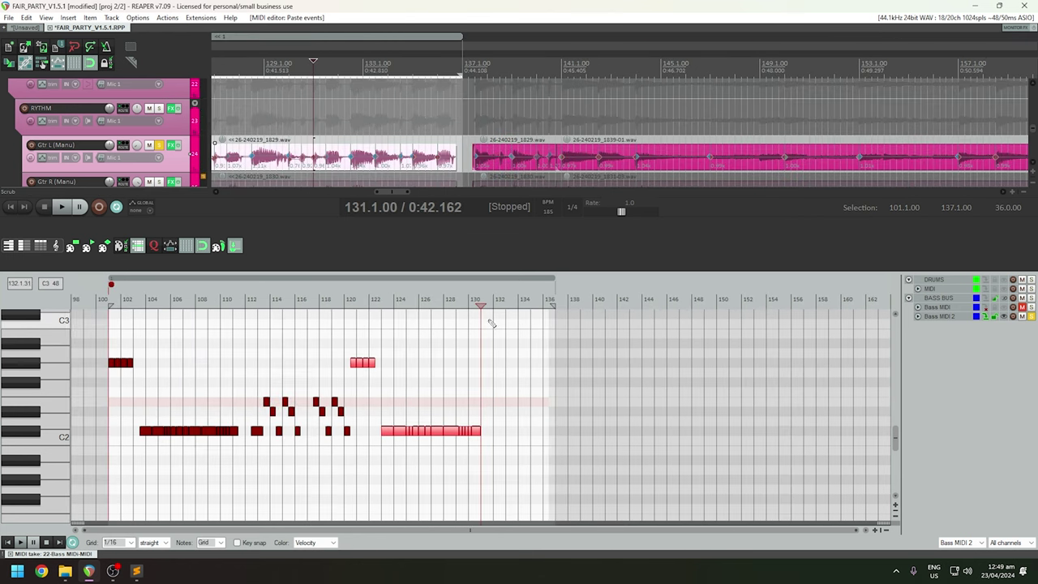
Check the pasted section's timing against Gtr L by playing from 118.1.25 and from bar 121.
click(322, 297)
scroll(323, 298, up, 5)
key(space)
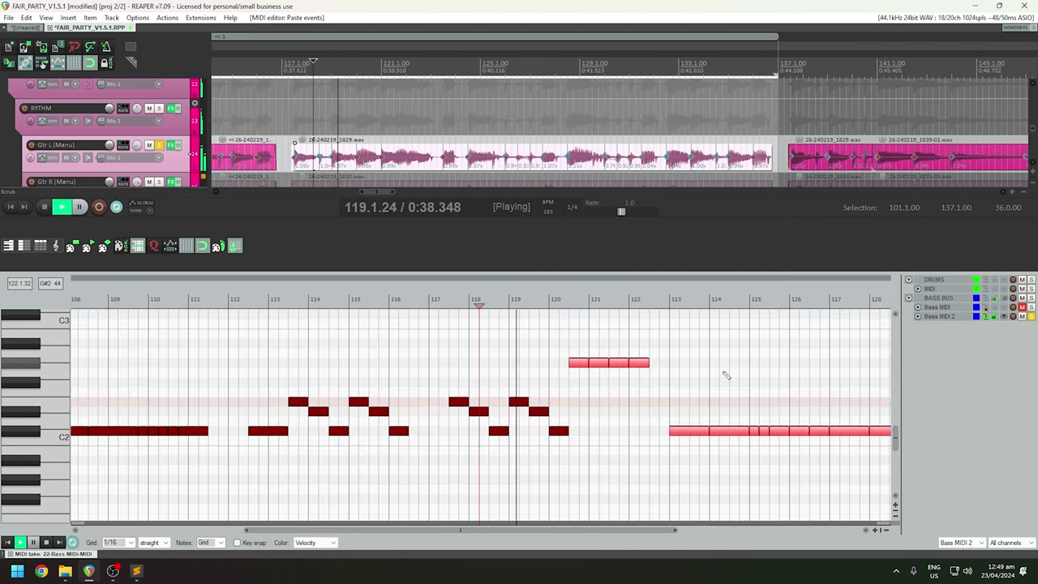
key(space)
drag(578, 344, 517, 360)
scroll(787, 443, down, 4)
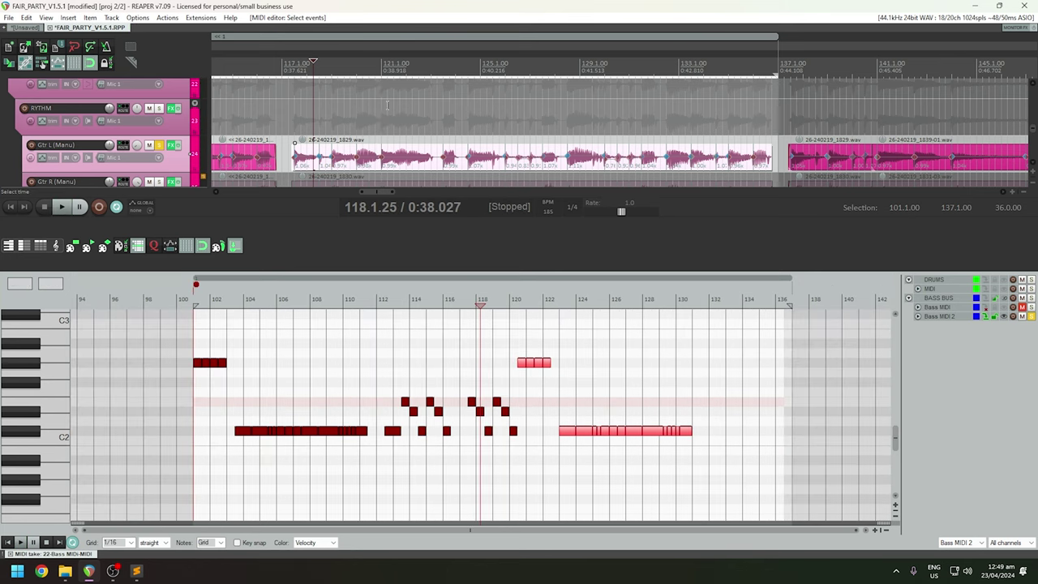
click(382, 72)
key(space)
key(space)
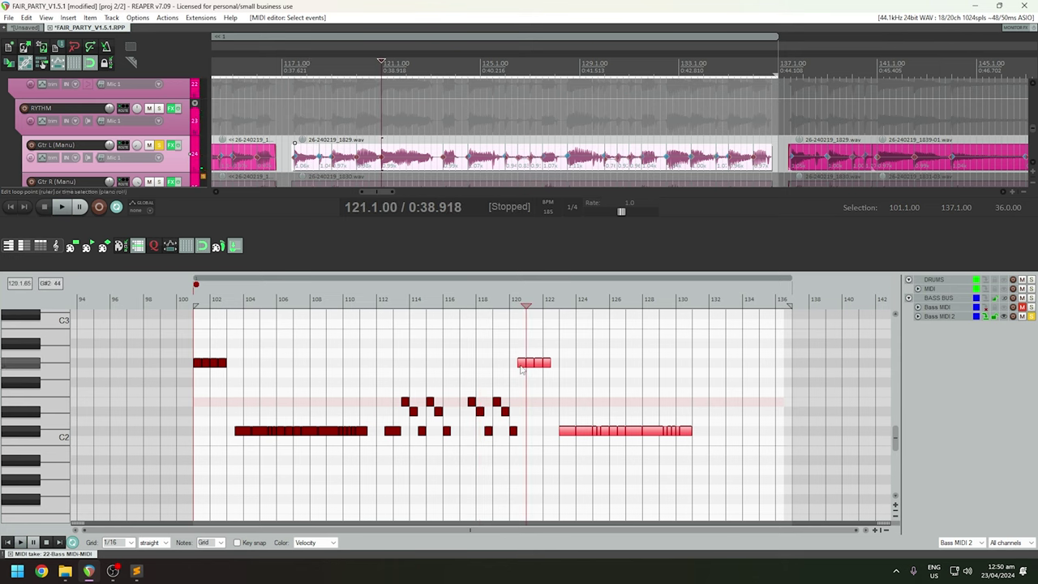
Move the pasted note block so it starts at bar 121, and play the line from the opening.
drag(520, 369, 529, 369)
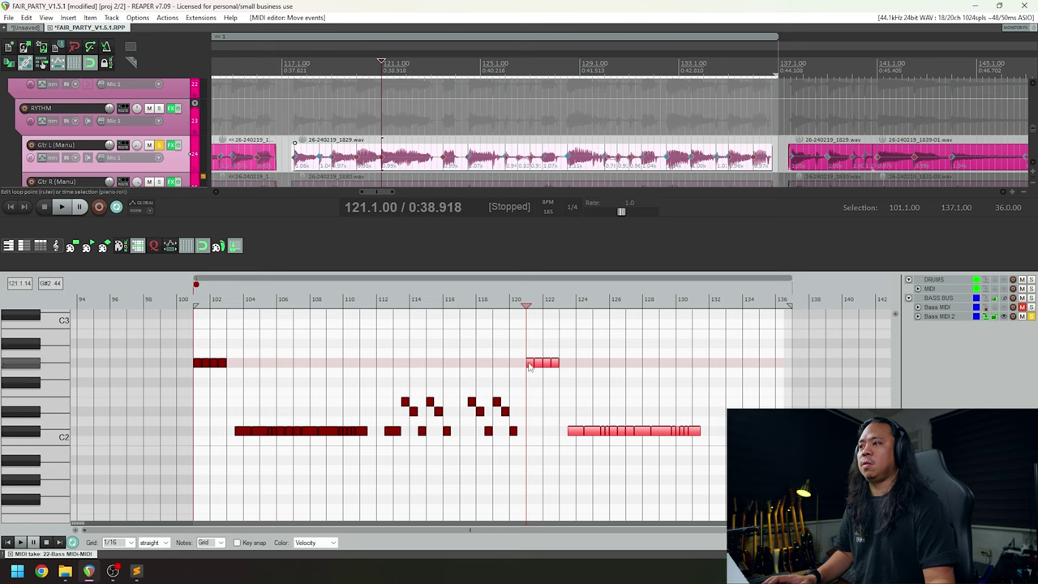
scroll(574, 170, up, 3)
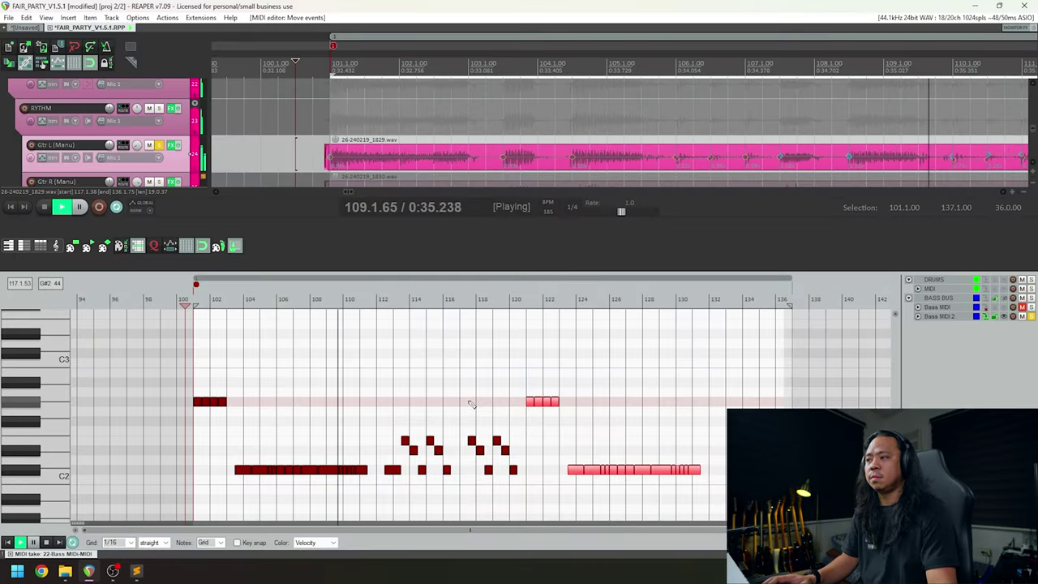
key(space)
Check the low notes against the Gtr L hits by playing from bar 105 and locating 109.1.50 and bar 109.
click(258, 301)
scroll(257, 297, up, 3)
key(space)
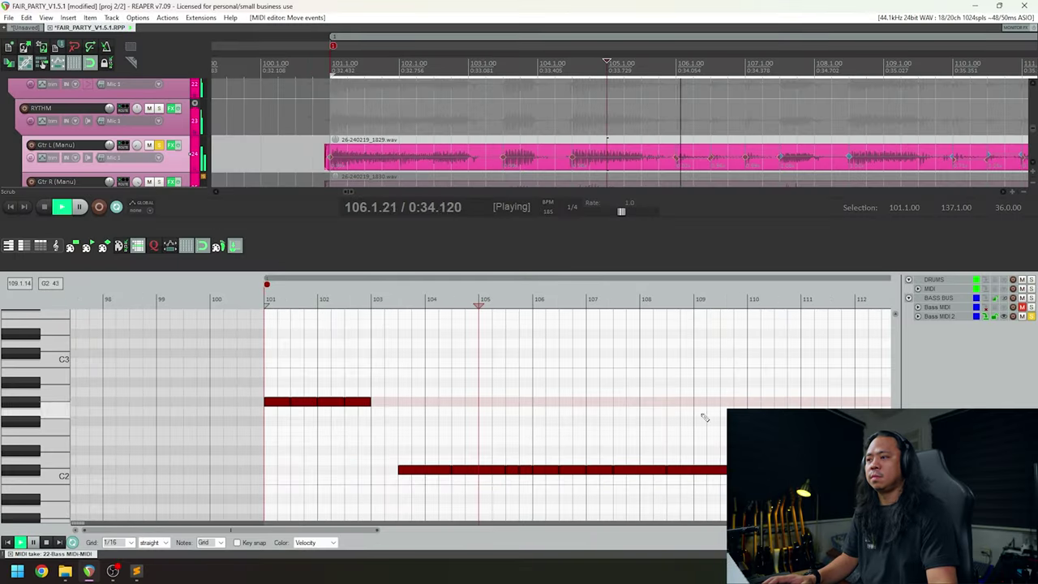
key(space)
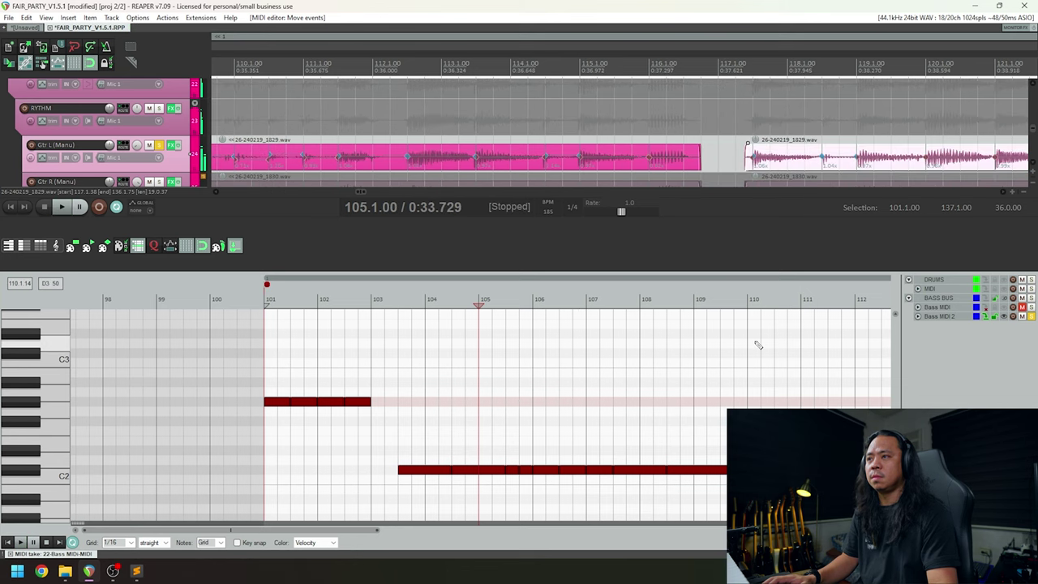
key(space)
key(space)
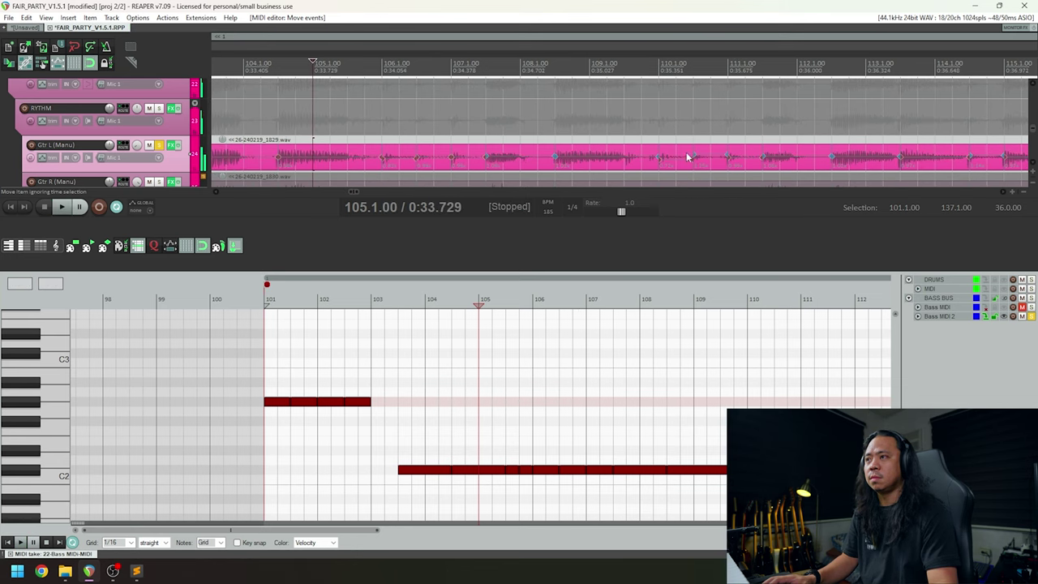
click(623, 159)
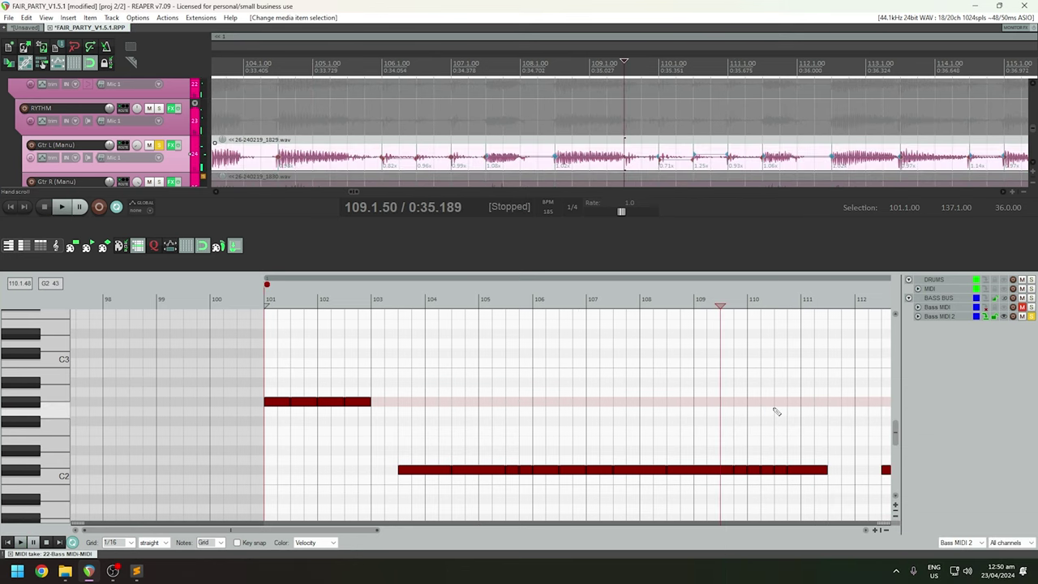
click(718, 471)
click(695, 451)
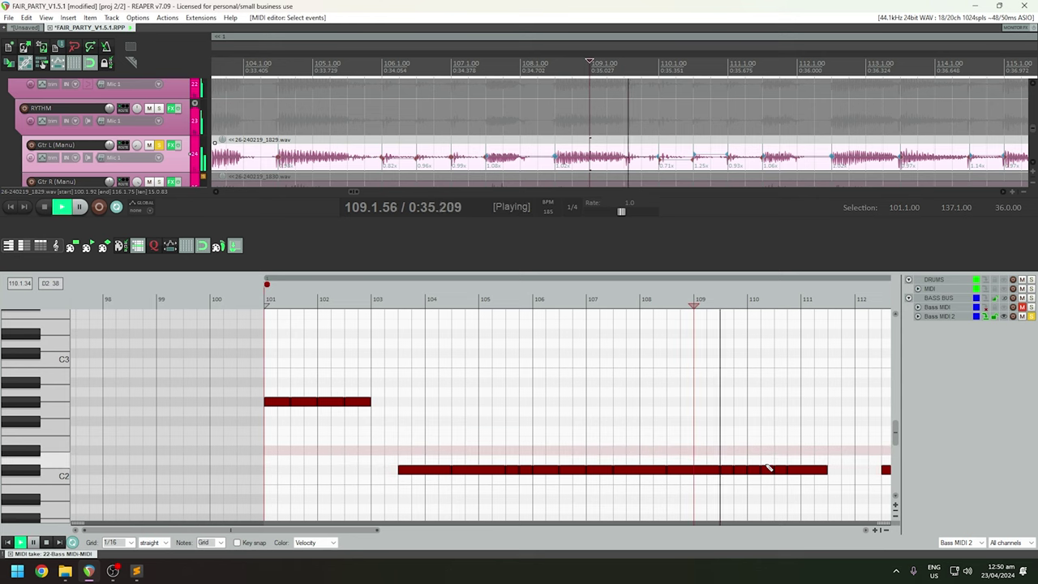
Delete the low notes at 110.1.50 and 110.1.75, extend the note at 110.1.25 to 110.1.75, and replay from bar 109.
double_click(780, 472)
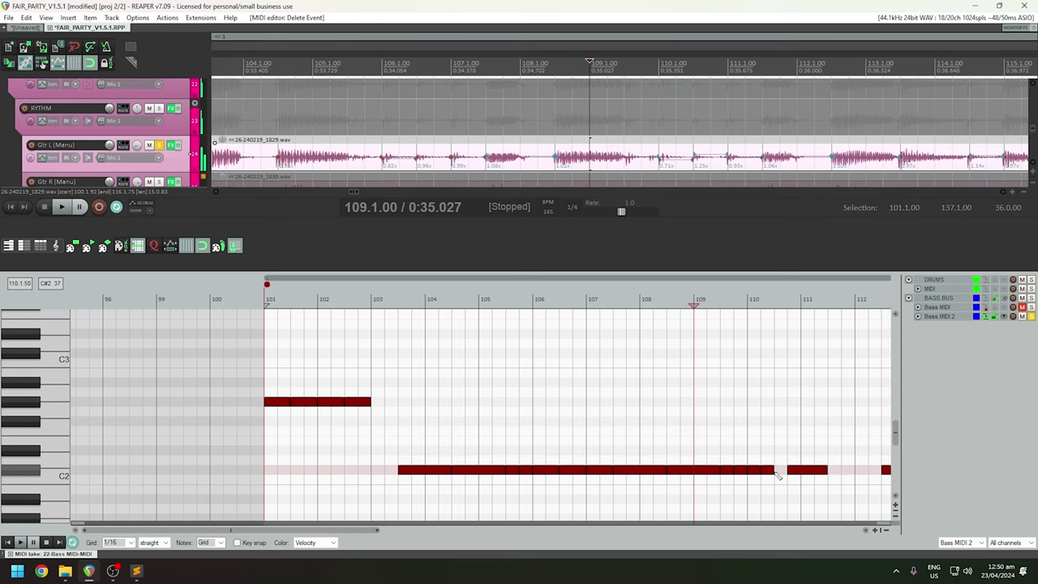
key(space)
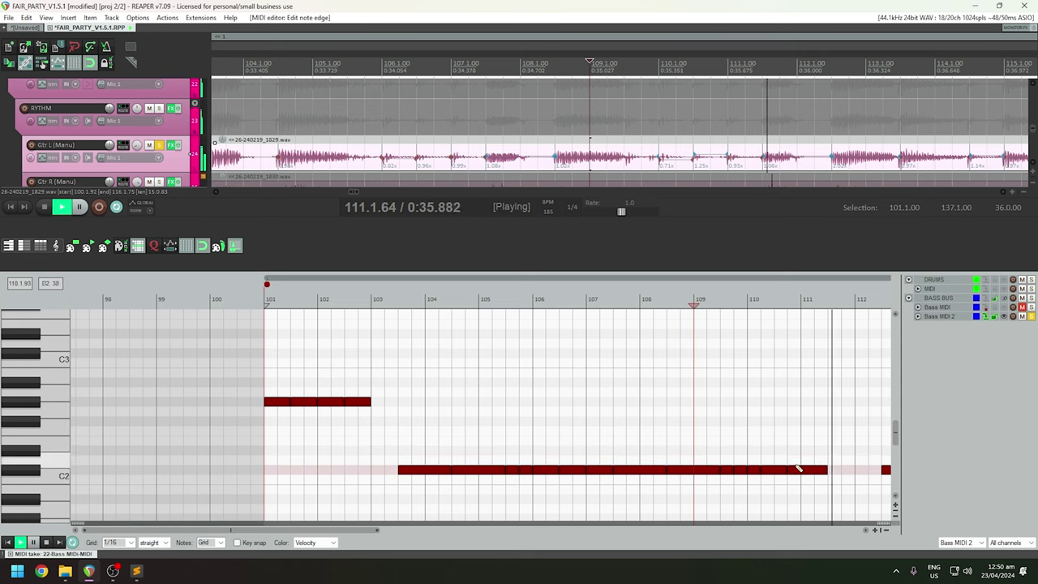
double_click(801, 470)
key(space)
key(space)
key(space)
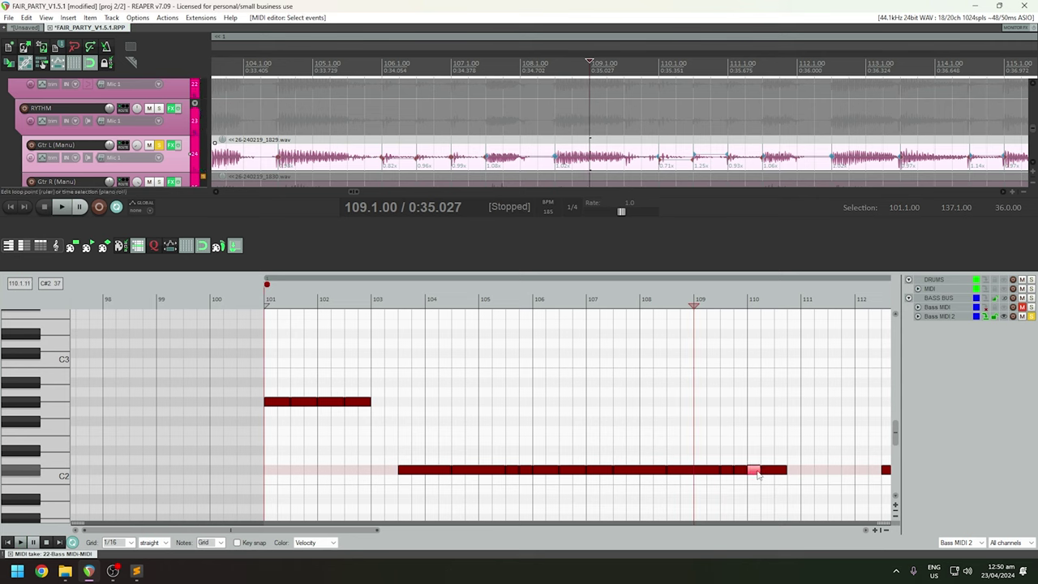
Try shifting the last low note to the guitar hit at 110.1.50 and play it from 109.1.25, reverting the change.
click(631, 160)
click(658, 156)
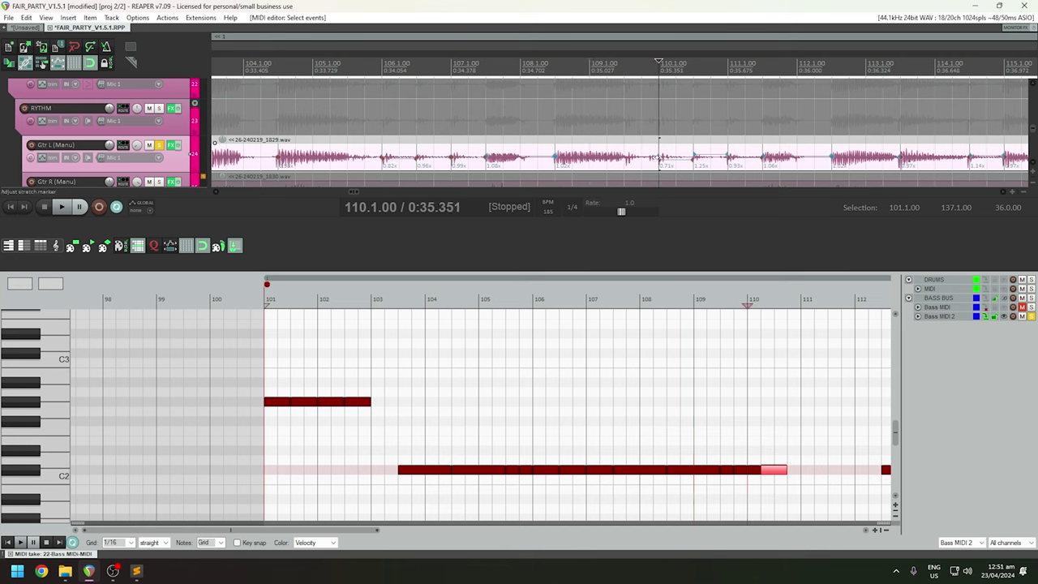
click(692, 156)
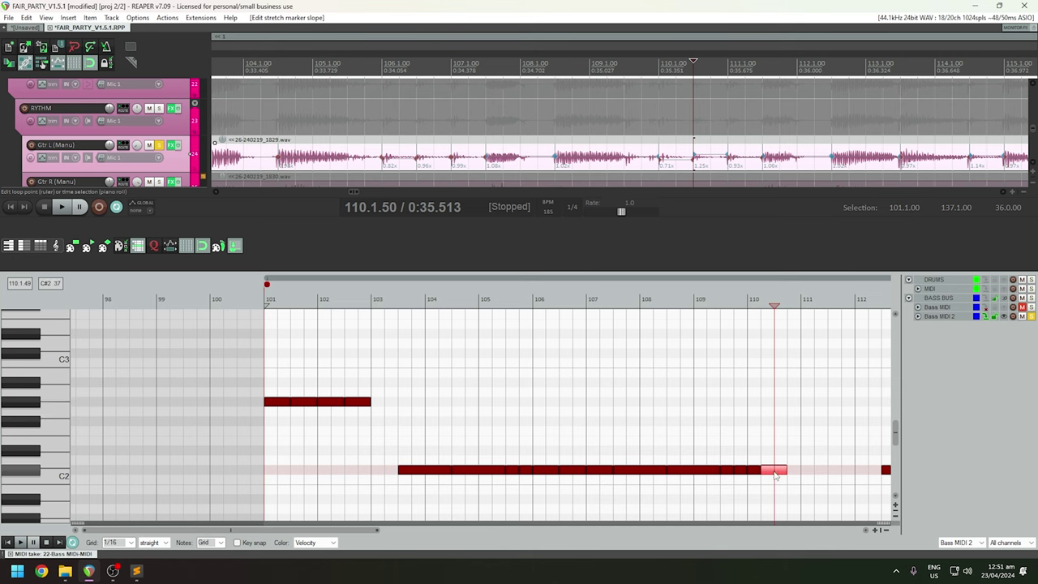
drag(759, 473, 774, 474)
click(706, 447)
key(space)
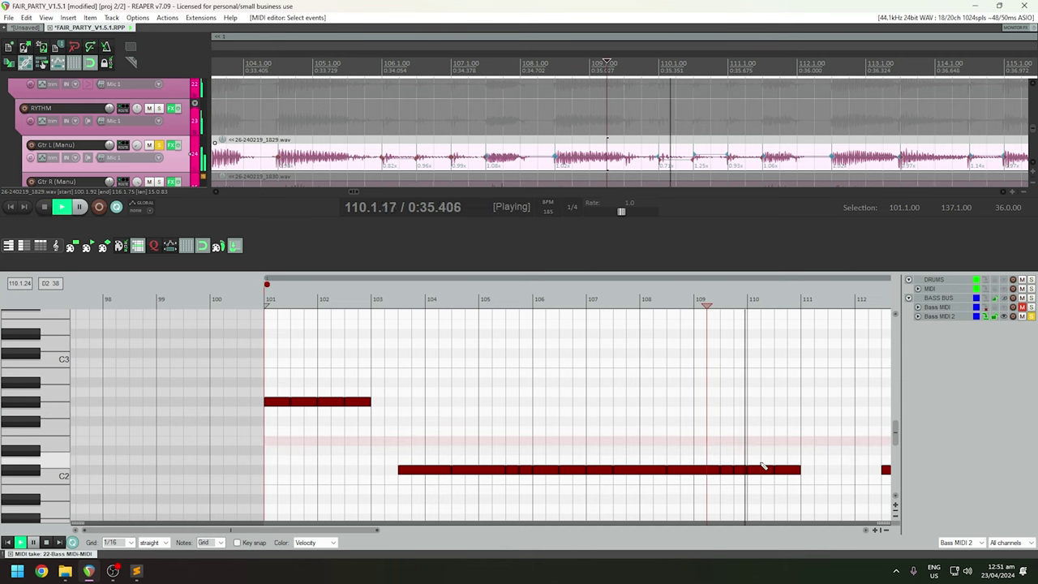
key(space)
key(space)
key(space)
key(space)
key(space)
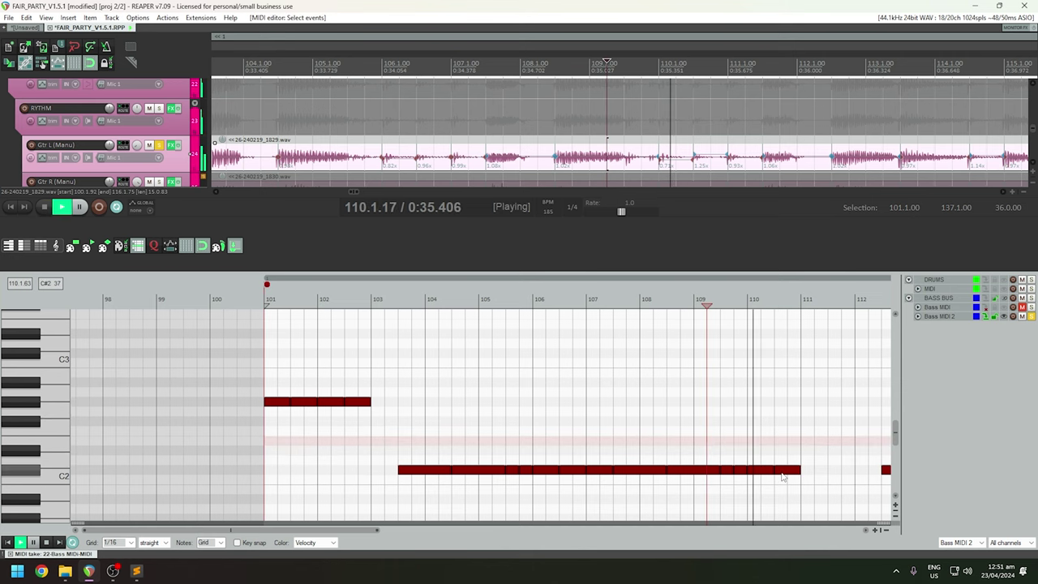
key(space)
key(space)
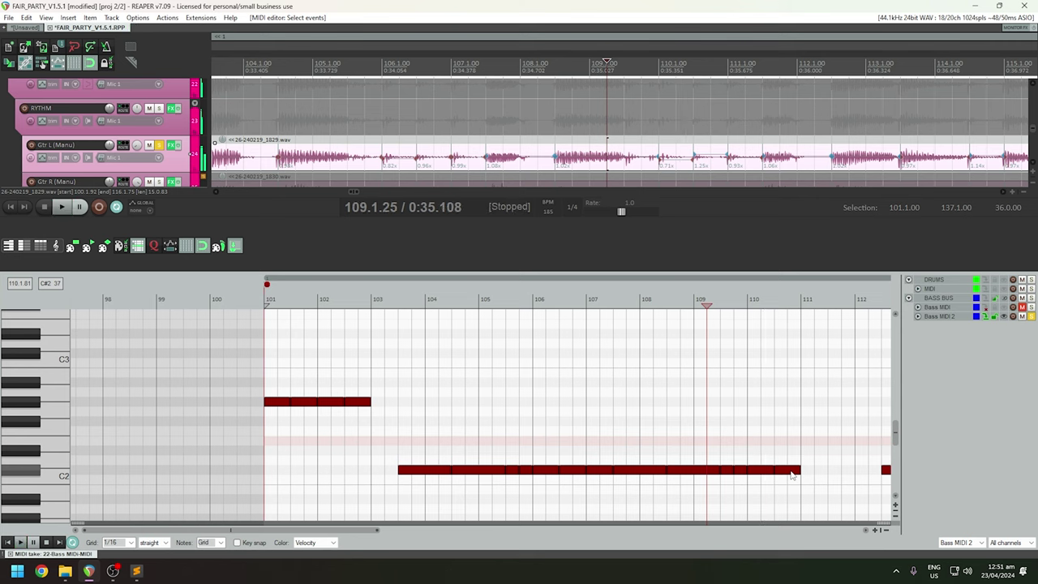
key(ctrl+z)
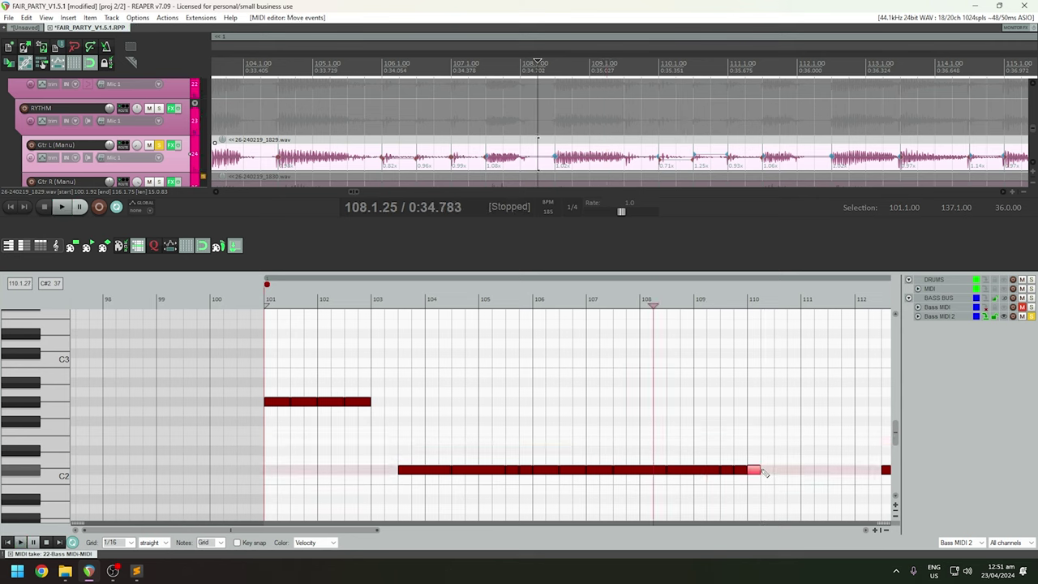
End the bar 110 low note at 110.1.50 and add low notes at 110.1.50 and bar 111 to match the guitar.
key(space)
key(space)
key(space)
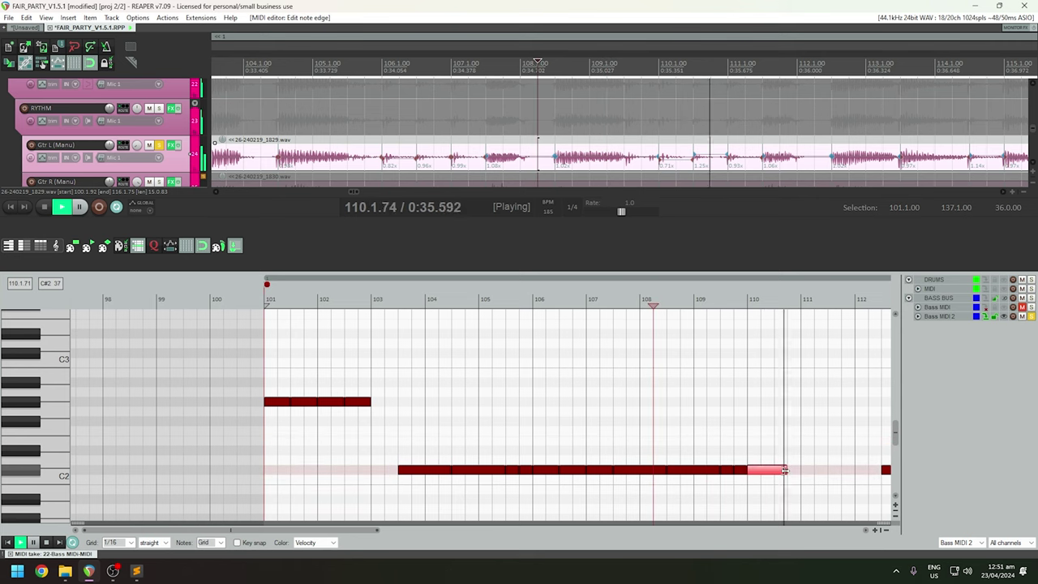
key(space)
click(729, 163)
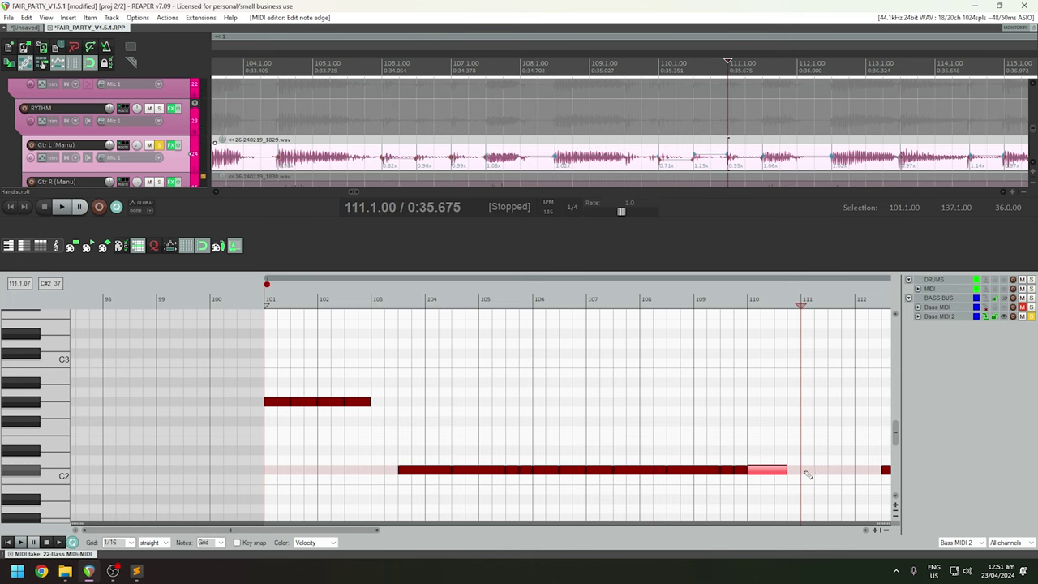
click(681, 441)
key(space)
key(space)
key(space)
key(space)
mouse_move(796, 471)
mouse_down()
mouse_move(775, 473)
mouse_move(785, 470)
mouse_up()
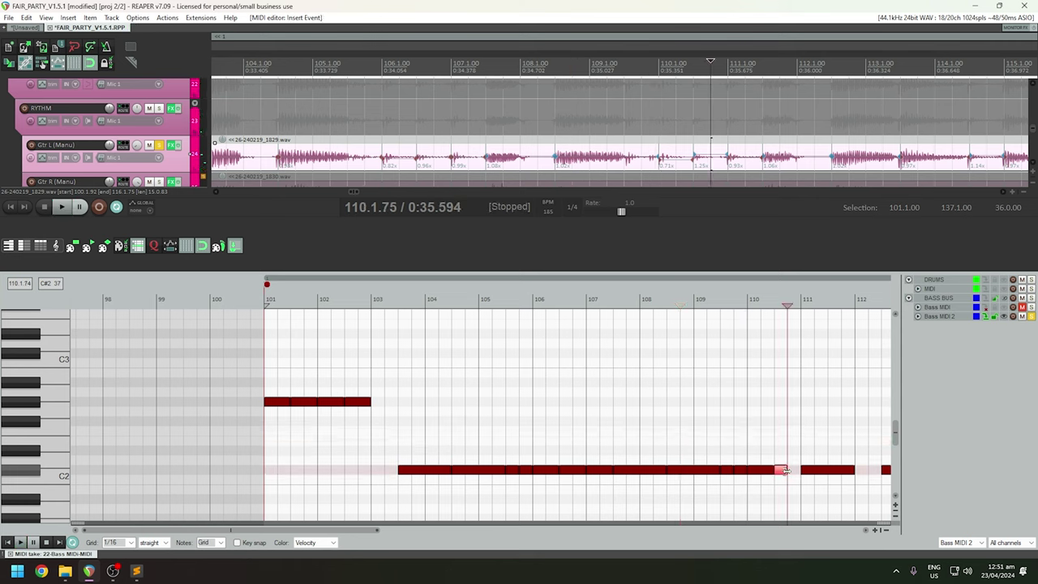
Lengthen the low note at 110.1.50 up to bar 111 and play the line from 108.1.75.
click(680, 442)
key(space)
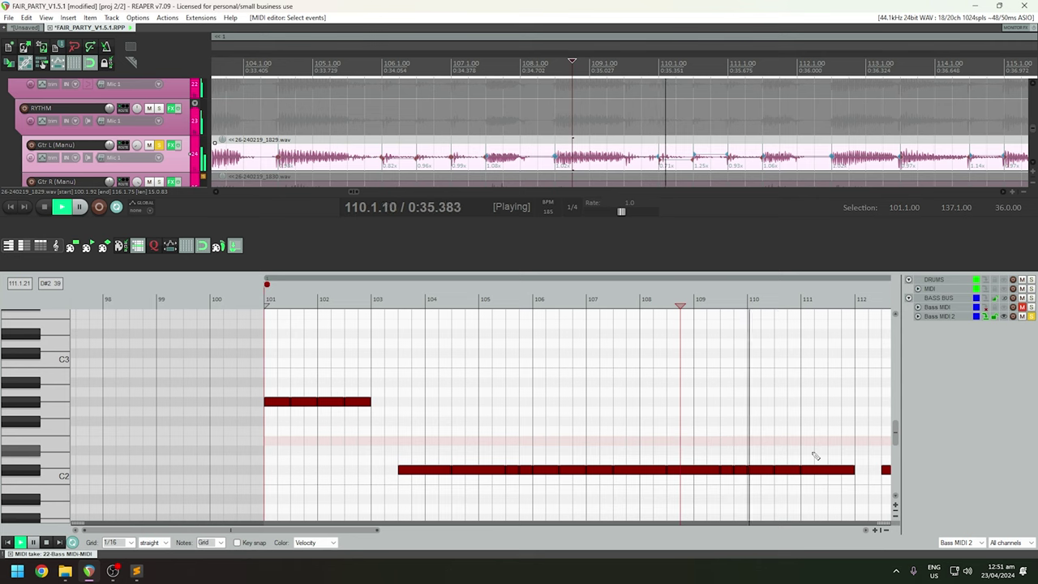
key(space)
key(space)
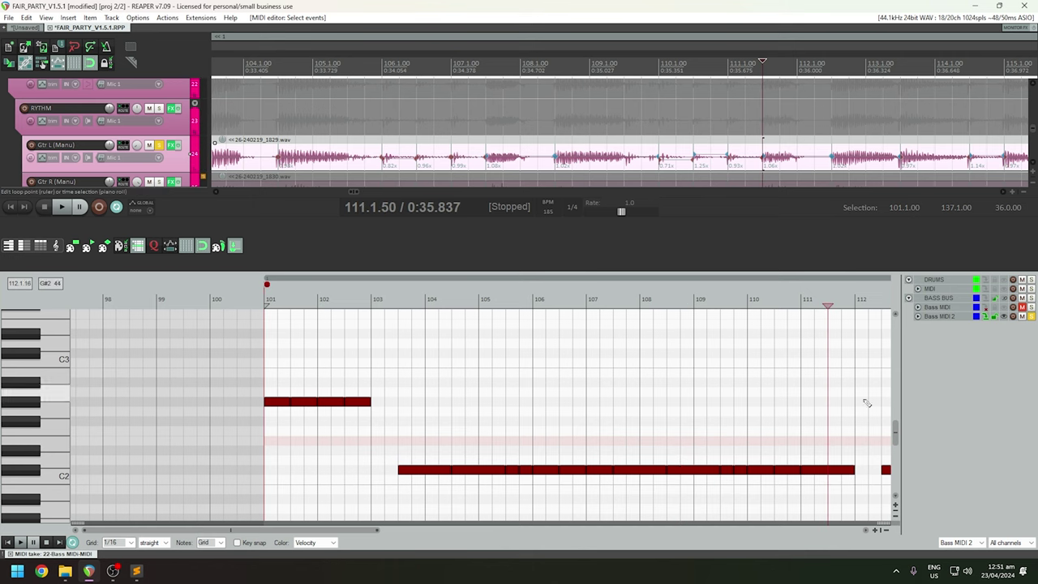
Trim the bar 111 low note at 111.1.50, fill from there to bar 112, and play from bar 109.
click(849, 472)
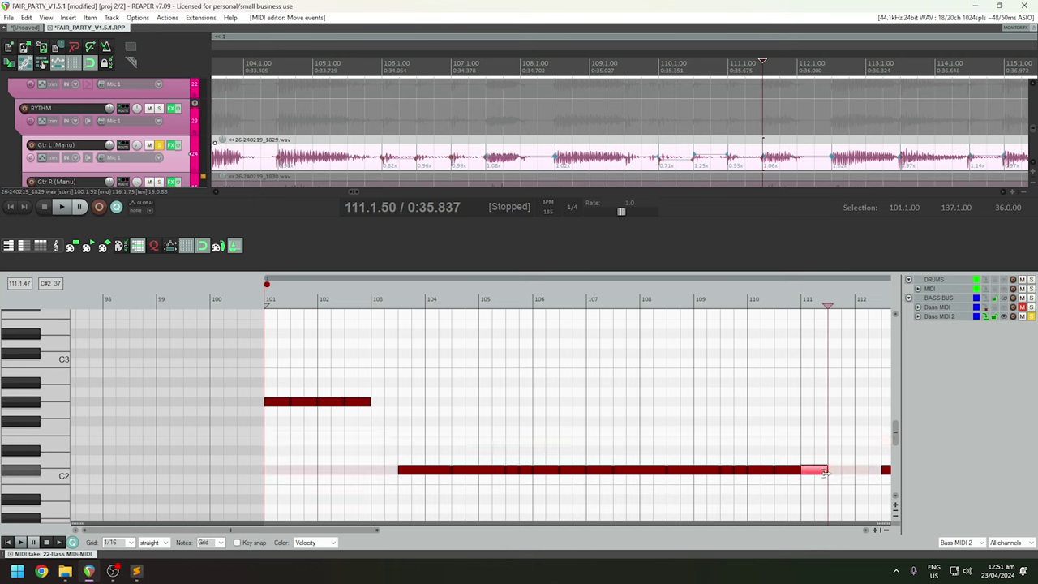
click(784, 460)
key(space)
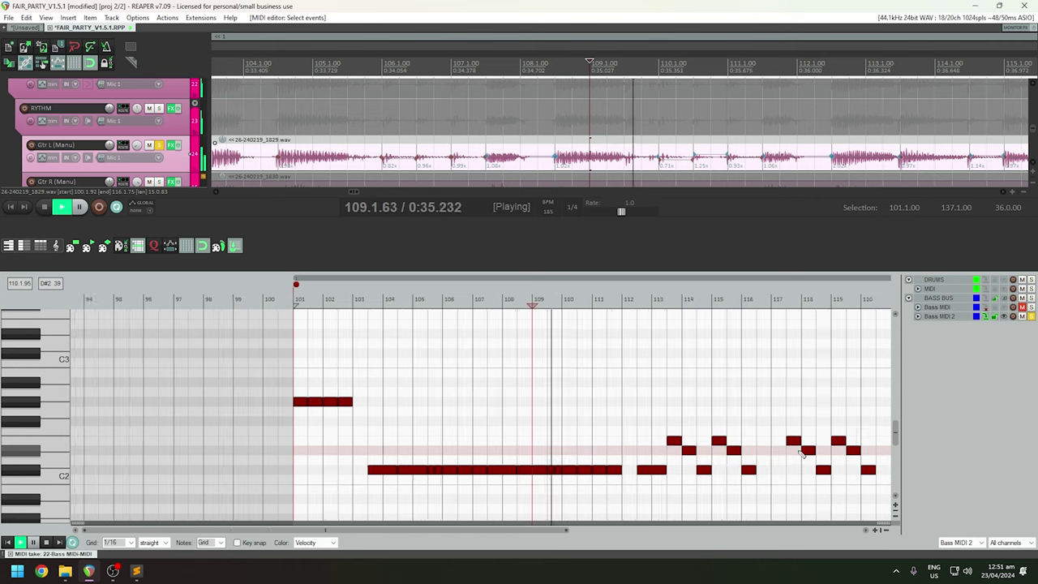
Extend the low note ending at bar 112 to 112.1.25, check it by playback, and save the project.
drag(643, 472, 672, 473)
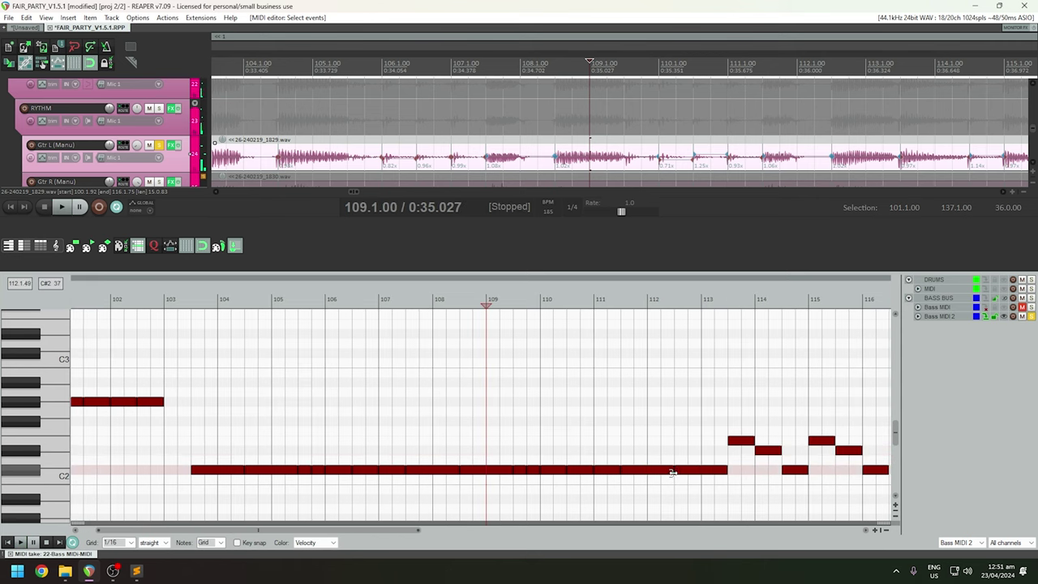
key(space)
key(space)
key(space)
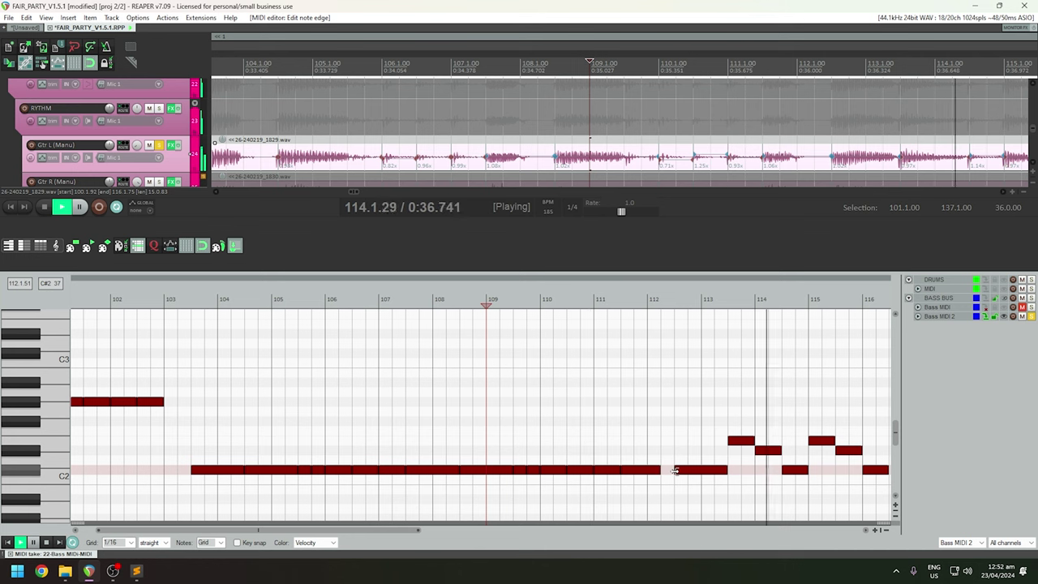
scroll(675, 471, down, 5)
key(space)
key(ctrl+s)
Play the bass line with Gtr L from just before bar 101 to check the corrected notes.
click(333, 289)
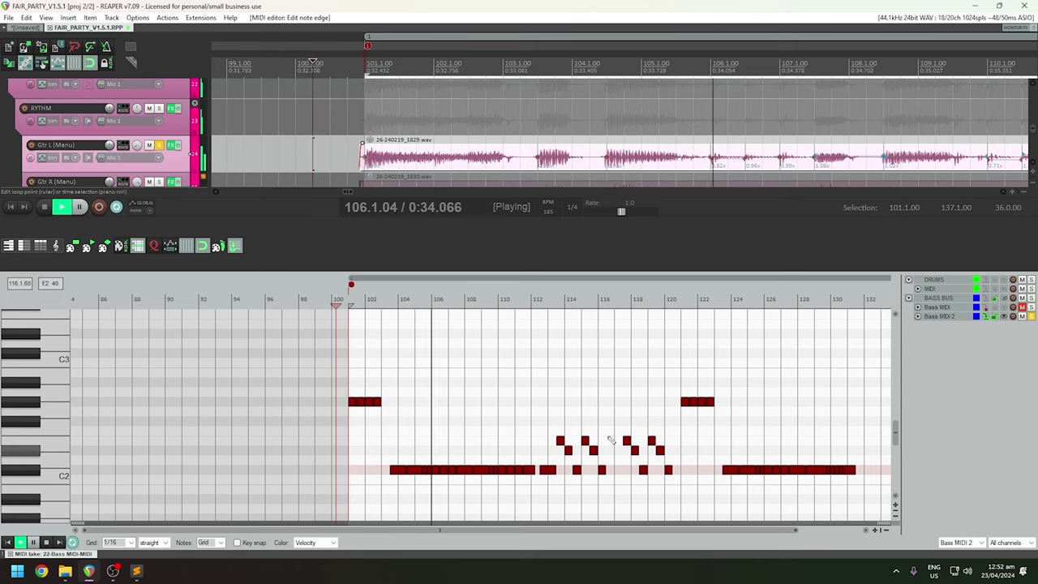
scroll(616, 432, up, 5)
scroll(617, 432, down, 2)
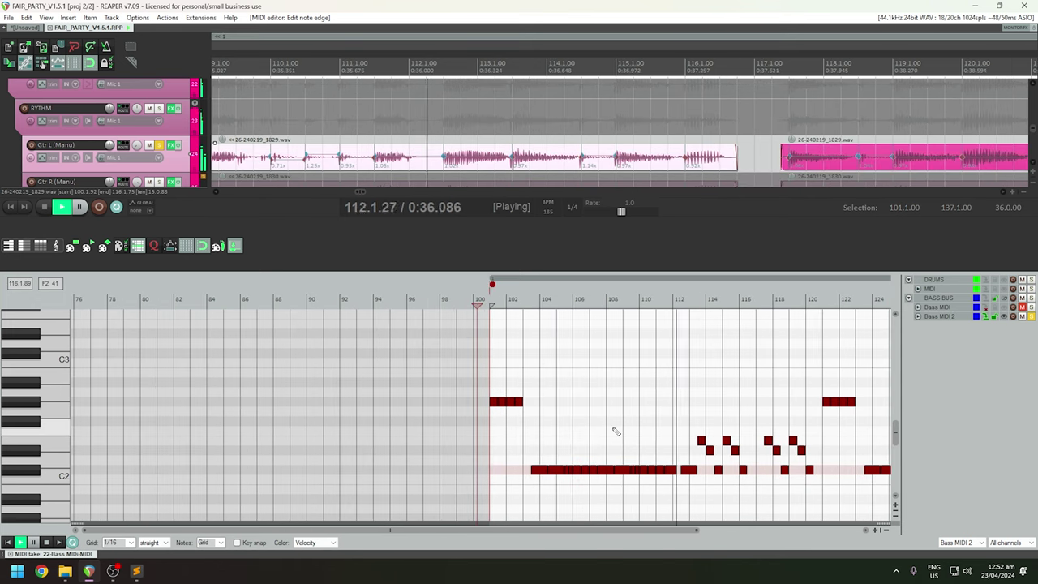
key(space)
Play from 103.1.75 and shorten the low note before 108.1.50 so it ends at 108.1.25.
click(537, 298)
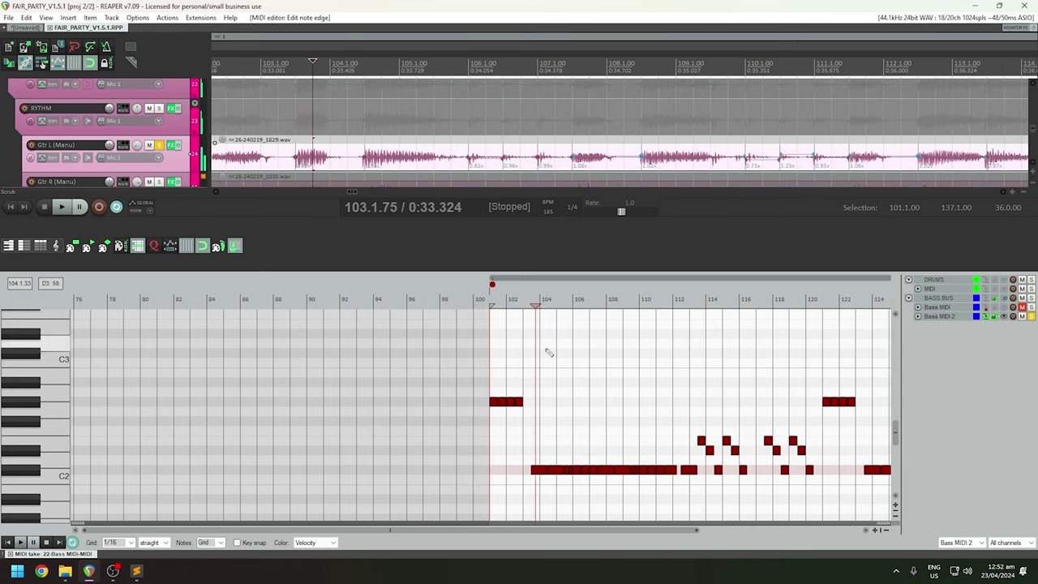
scroll(547, 350, up, 4)
key(space)
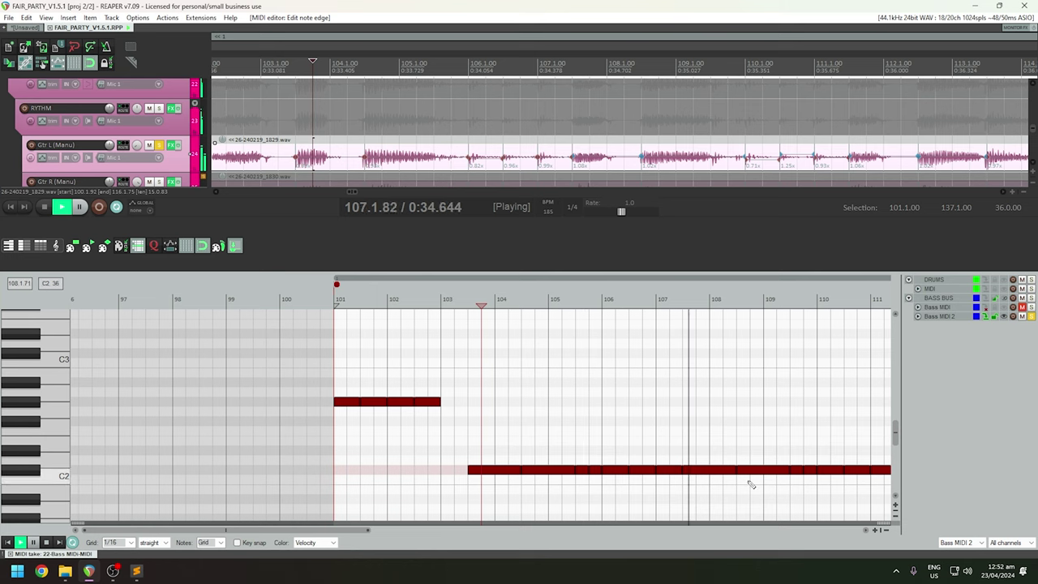
key(space)
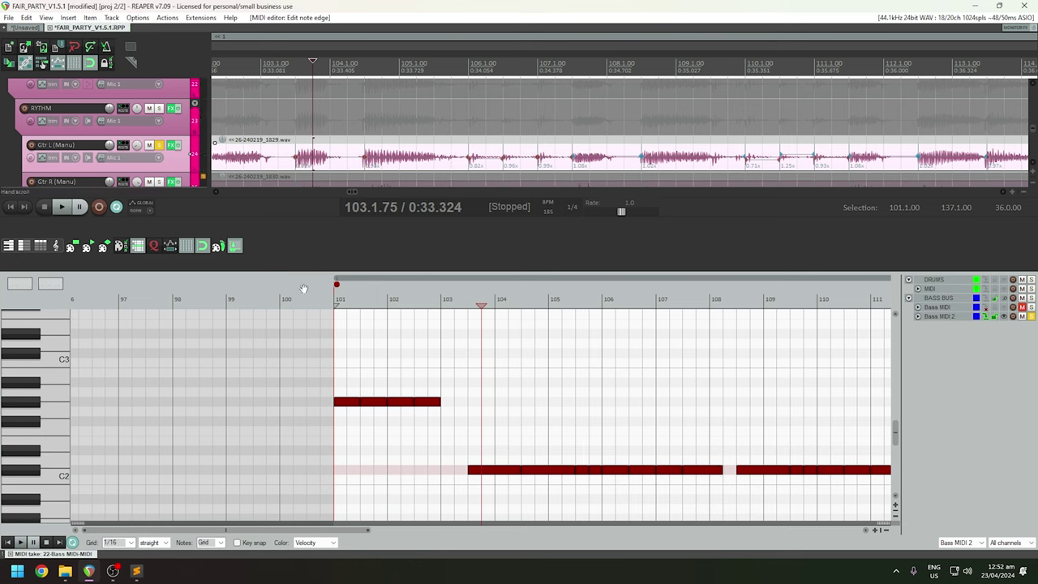
Play from 100.1.50 and shorten the low note at 103.1.50 so it ends at 104.1.25.
click(306, 289)
key(space)
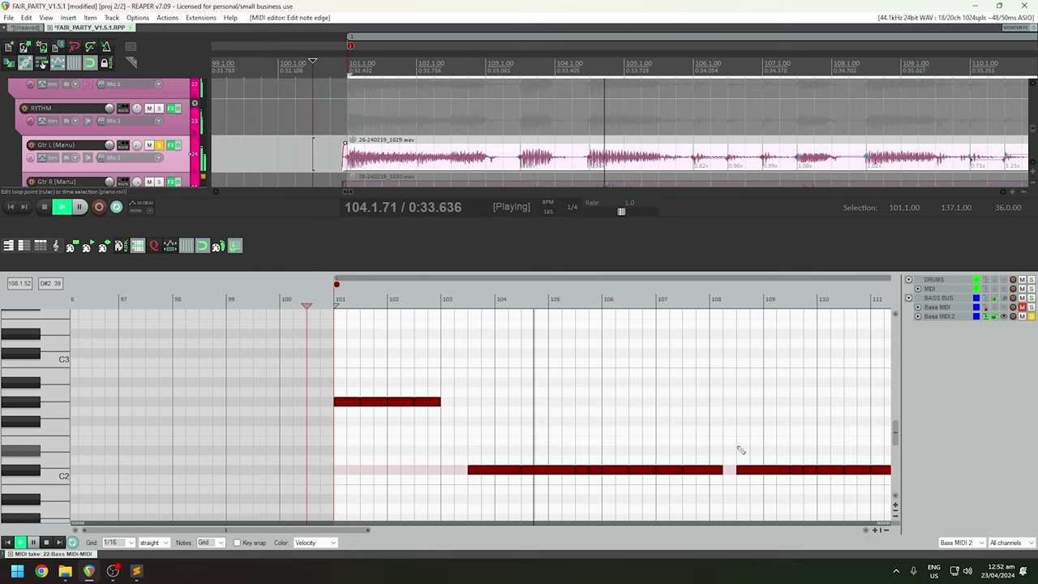
key(space)
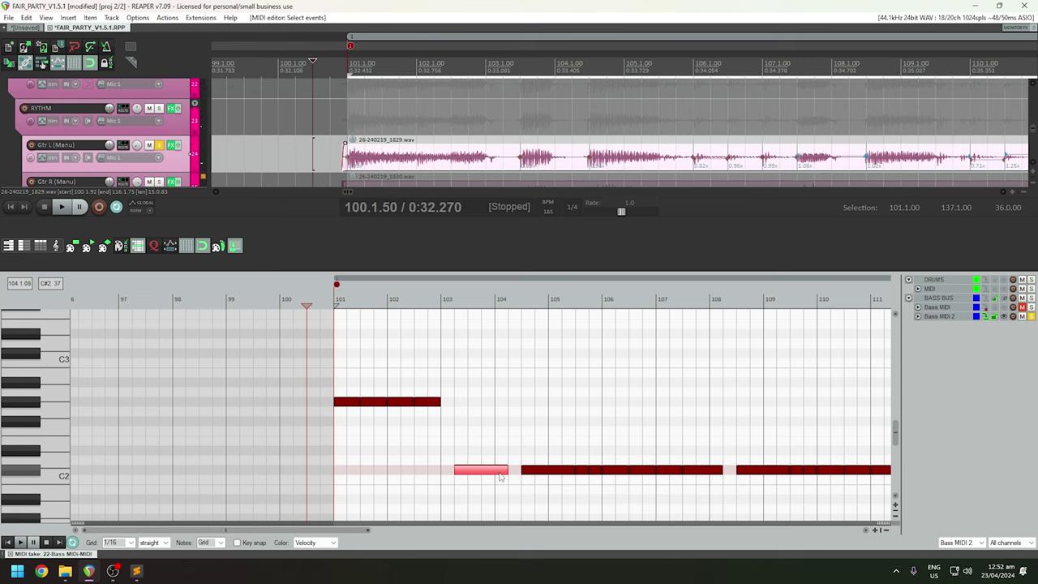
Play the line from 100.1.25 through the second three-note phrase and set the playback position at bar 119.
click(294, 299)
key(space)
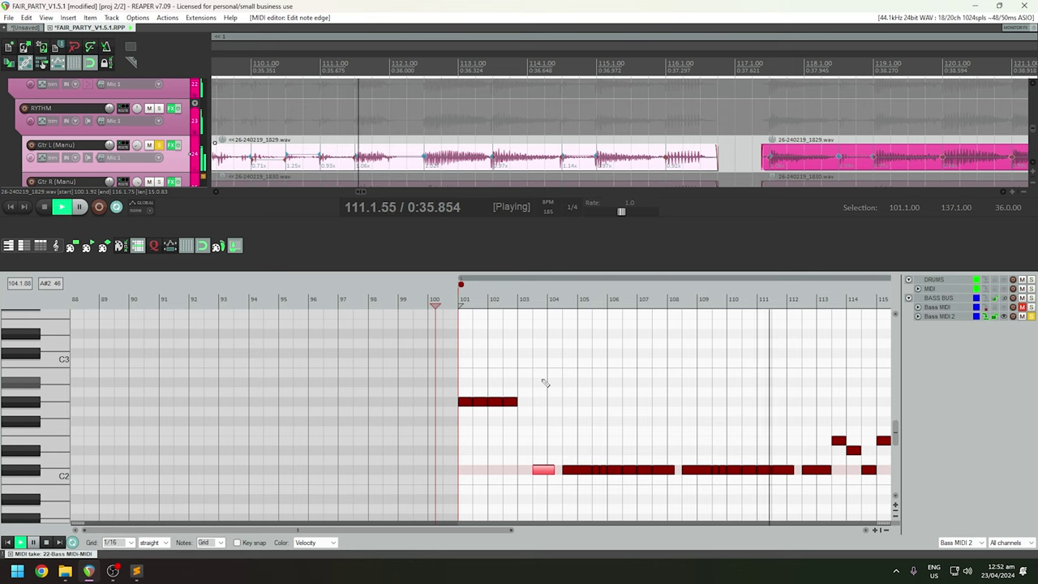
scroll(544, 382, down, 3)
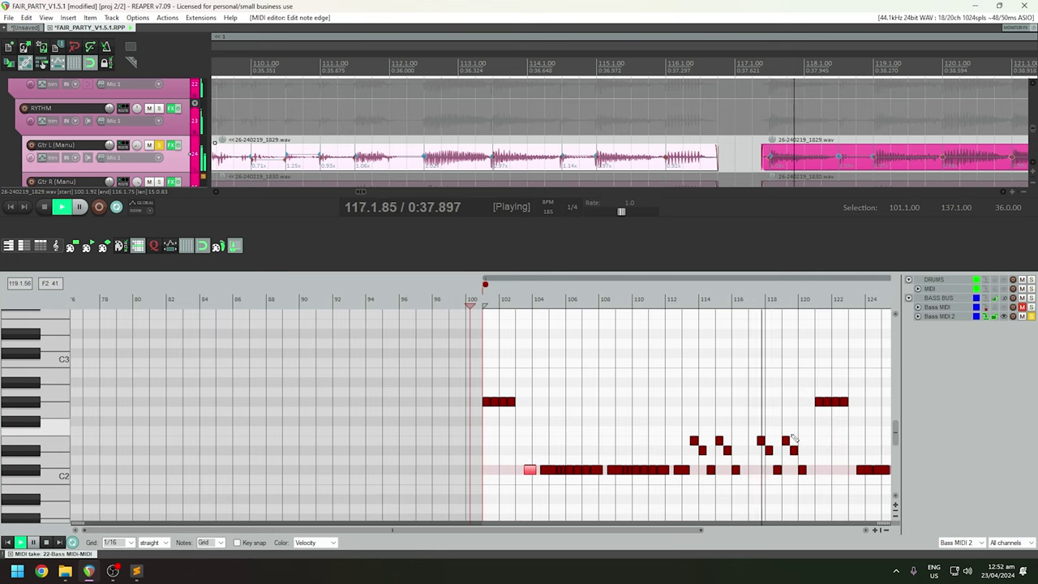
key(space)
click(791, 389)
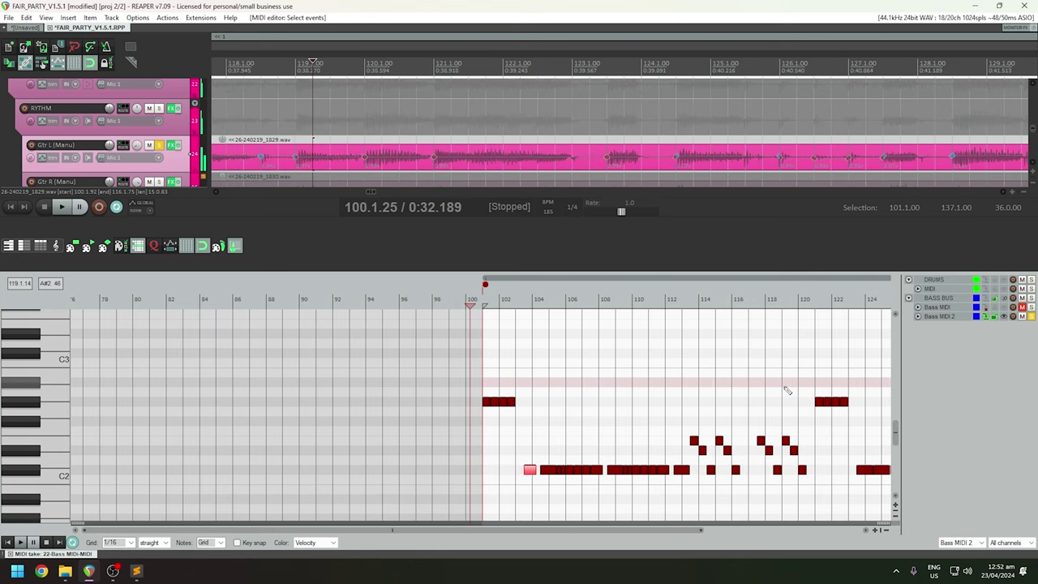
Extend the low note at 120.1.00 so it ends at 121.1.00 and play from 119.1.25 to check it.
scroll(788, 390, up, 4)
key(space)
drag(539, 470, 560, 470)
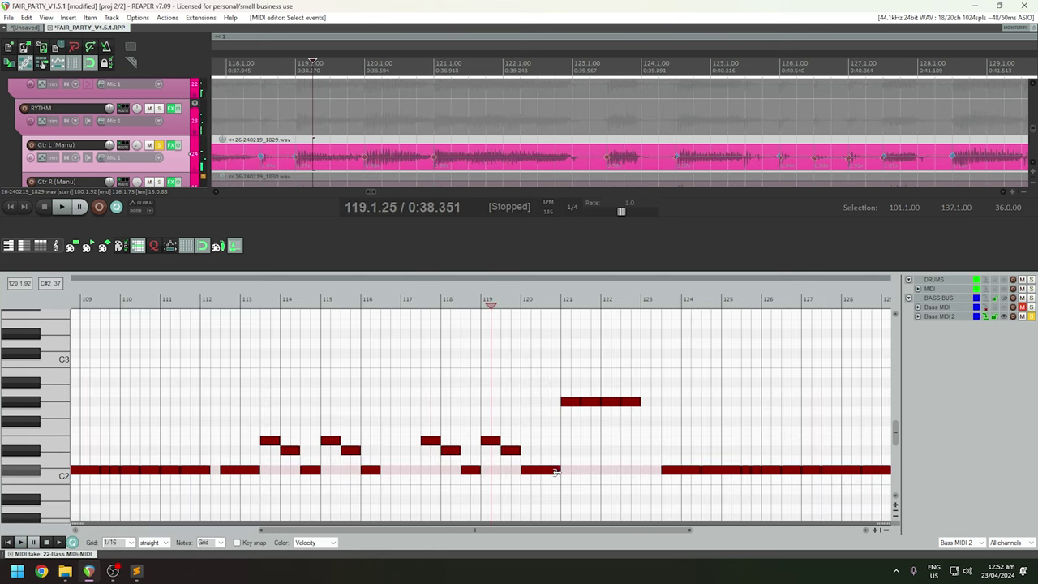
key(space)
scroll(638, 468, down, 3)
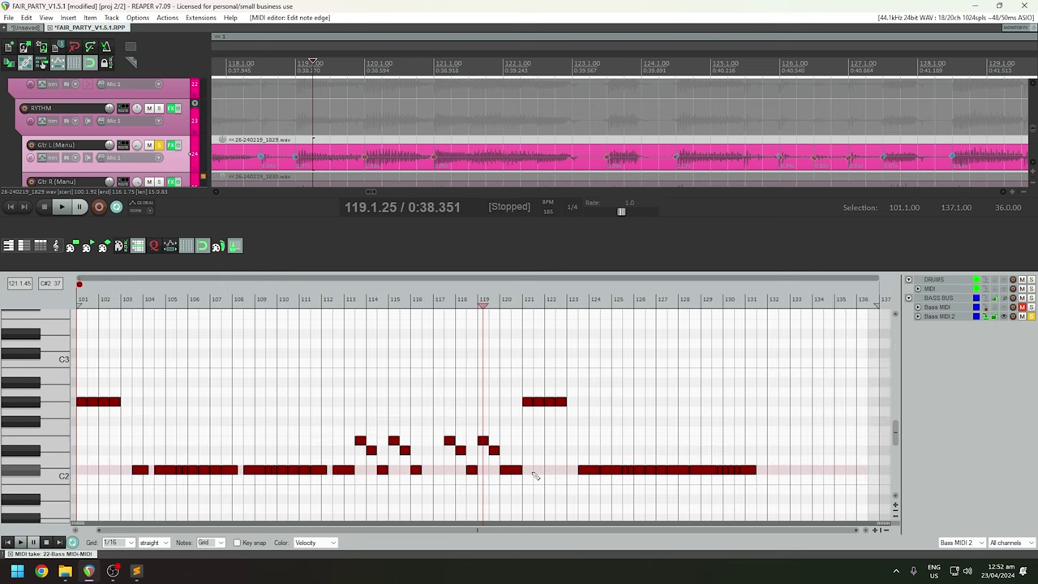
key(space)
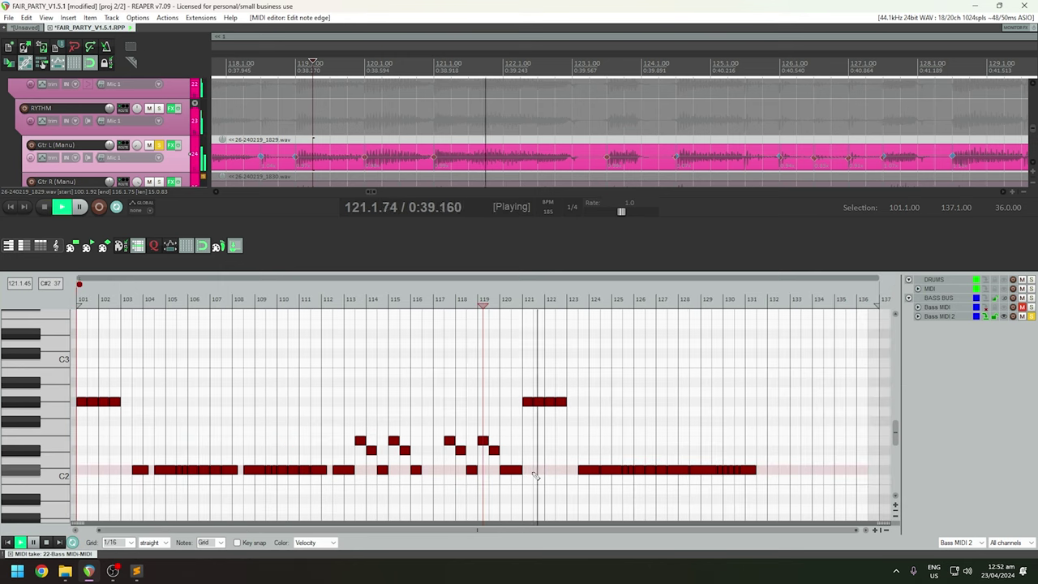
key(space)
scroll(419, 396, down, 3)
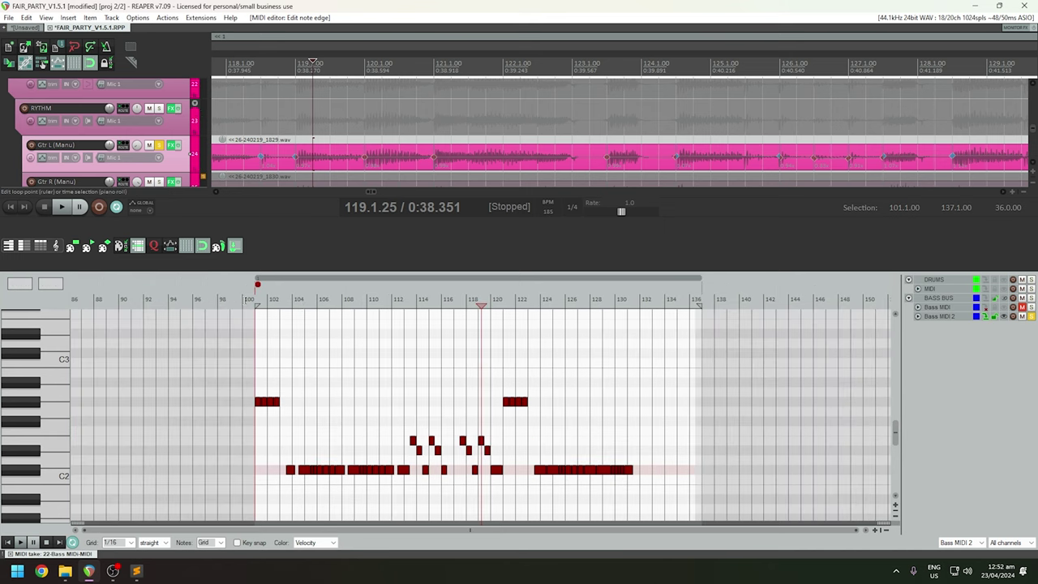
Save the project and play the bass line with Gtr L from 100.1.25 past bar 121.
key(ctrl+s)
click(245, 300)
key(space)
scroll(495, 407, up, 3)
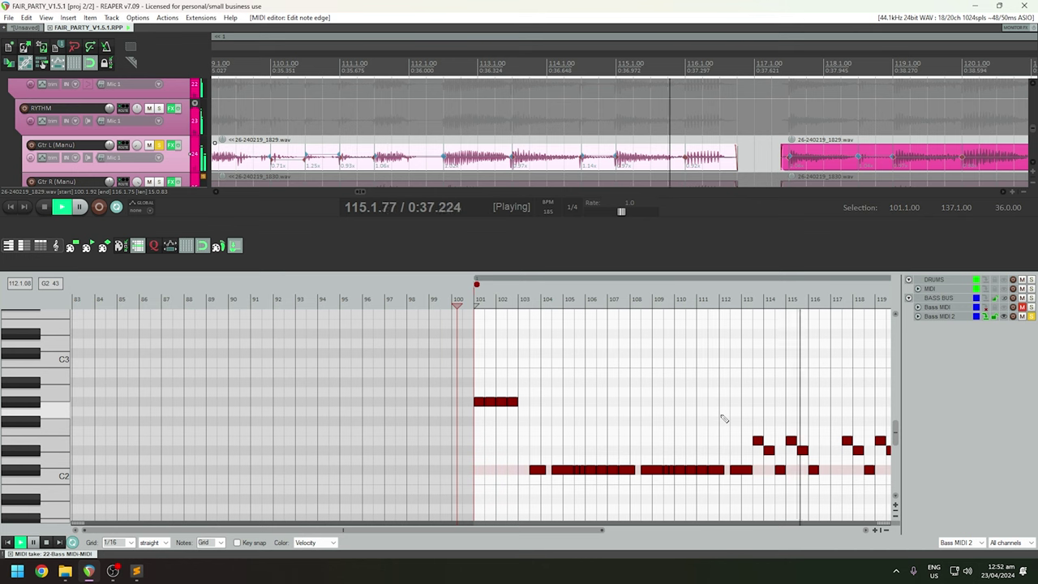
scroll(725, 418, down, 2)
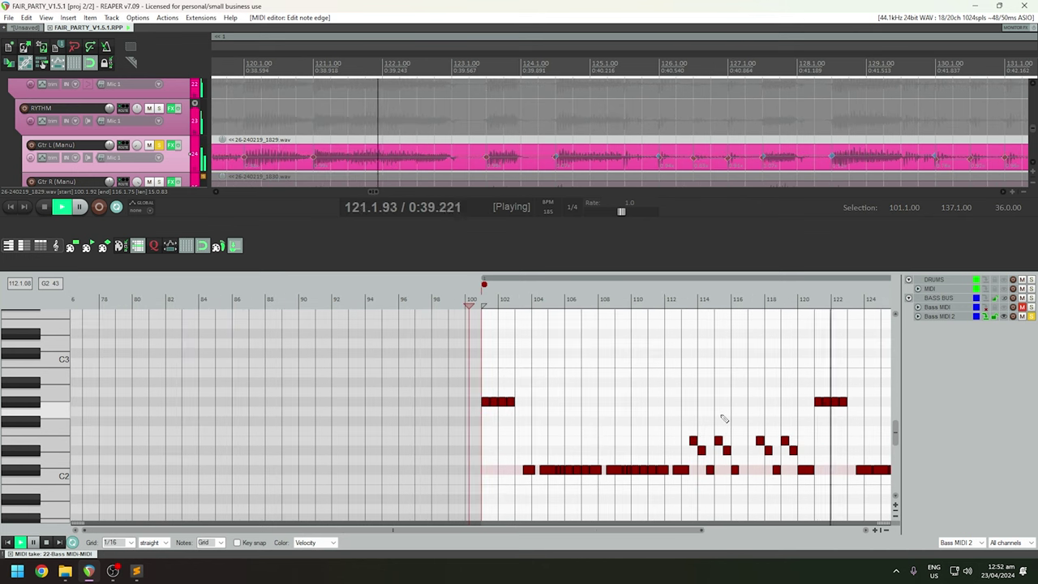
scroll(724, 418, down, 3)
key(space)
drag(786, 458, 692, 482)
drag(662, 384, 734, 435)
key(Delete)
drag(797, 443, 692, 488)
drag(471, 379, 670, 488)
key(ctrl+z)
key(ctrl+z)
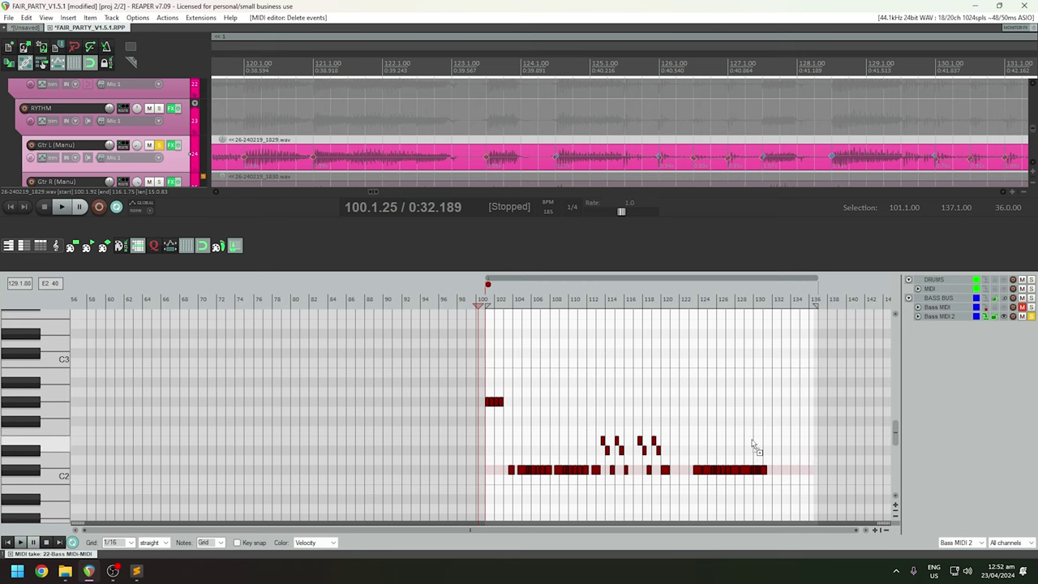
Set the playback position at 121.1.00 and delete all notes from bar 121 onwards.
click(672, 429)
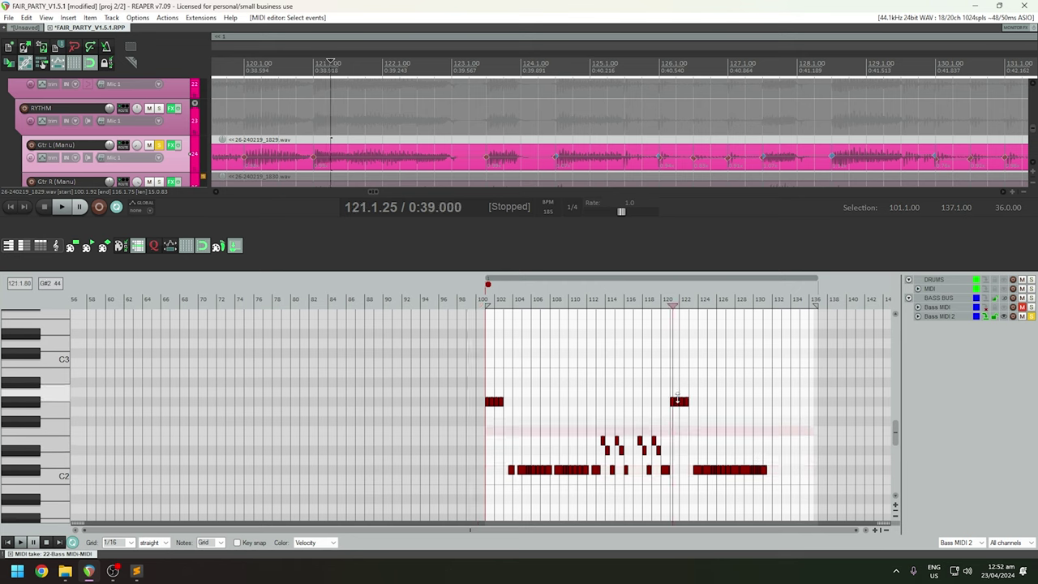
click(670, 420)
drag(662, 387, 691, 503)
key(Delete)
key(Delete)
scroll(752, 453, up, 4)
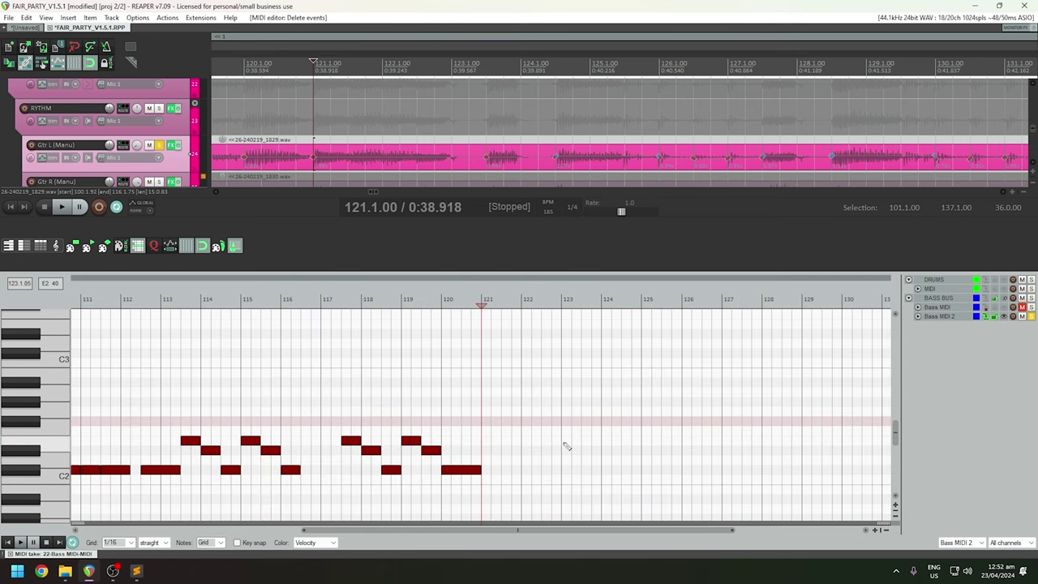
Duplicate the whole bass phrase of bars 101 to 121 at 121.1.00 and play across the join from 117.1.25.
scroll(566, 446, down, 4)
scroll(505, 446, up, 1)
drag(141, 375, 485, 444)
key(ctrl+v)
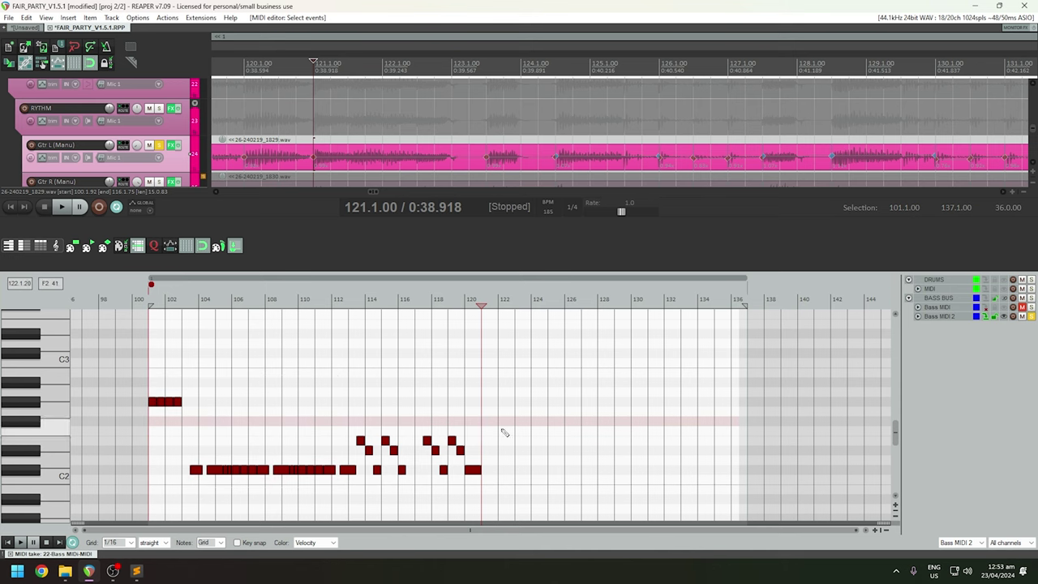
click(421, 301)
key(space)
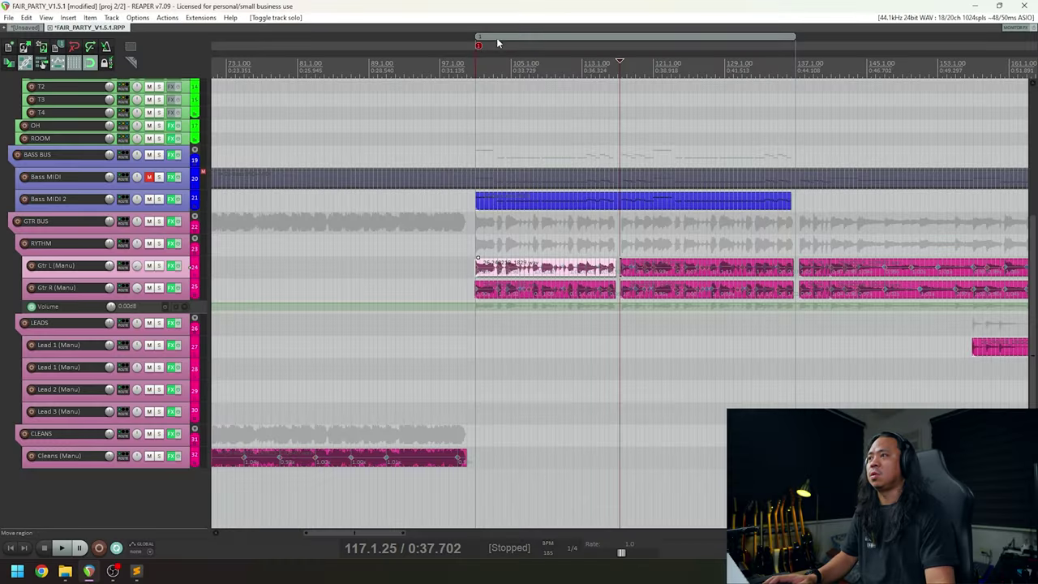
Play the duplicated bass line from the region start at 101.1.00, ending with Bass MIDI 2 soloed.
click(498, 43)
key(space)
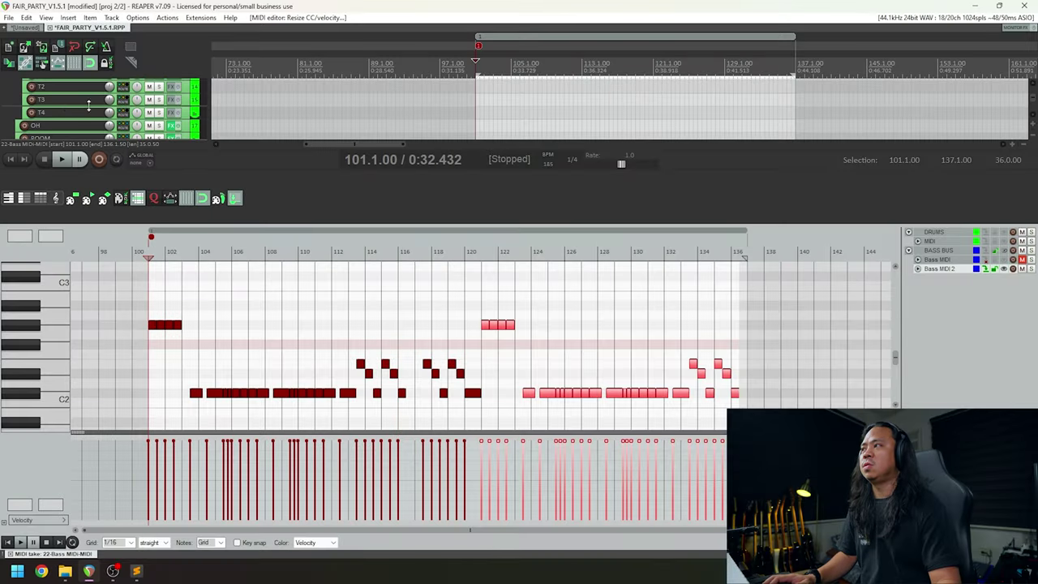
scroll(89, 104, down, 3)
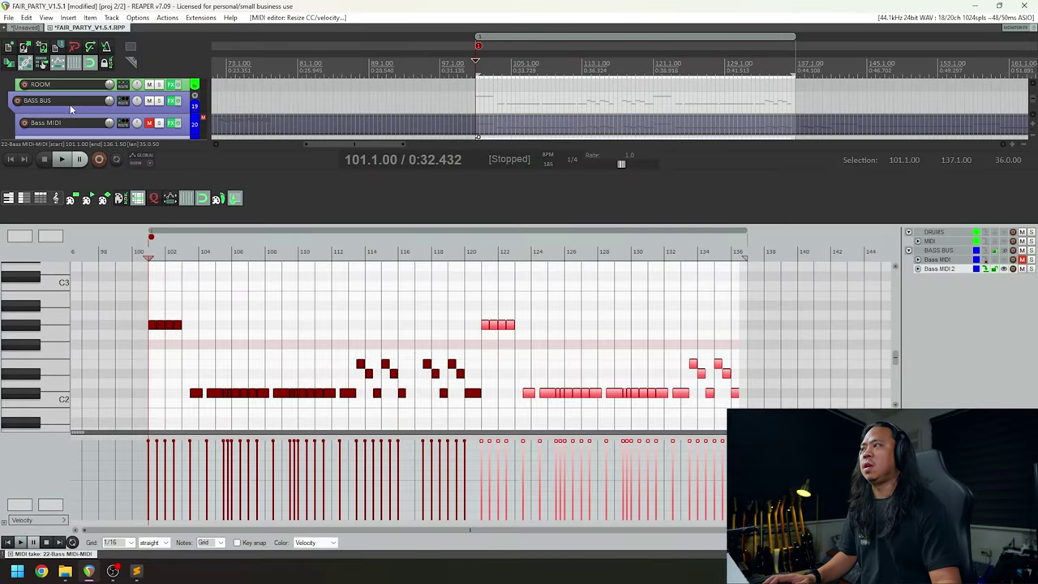
key(space)
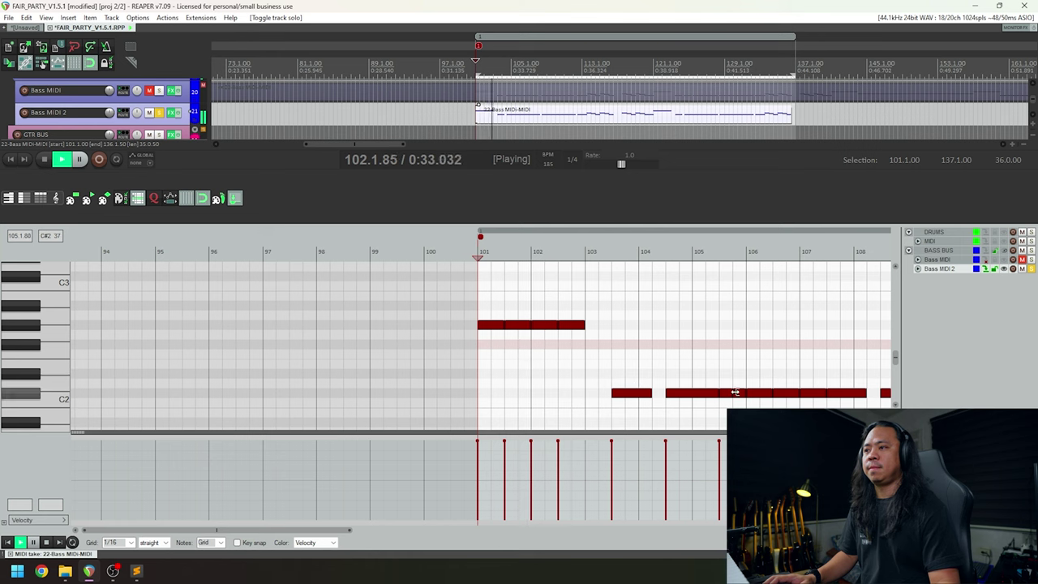
key(space)
Lower the velocity of the low note at 103.1.50 to 116 and play from 99.1.75.
click(639, 448)
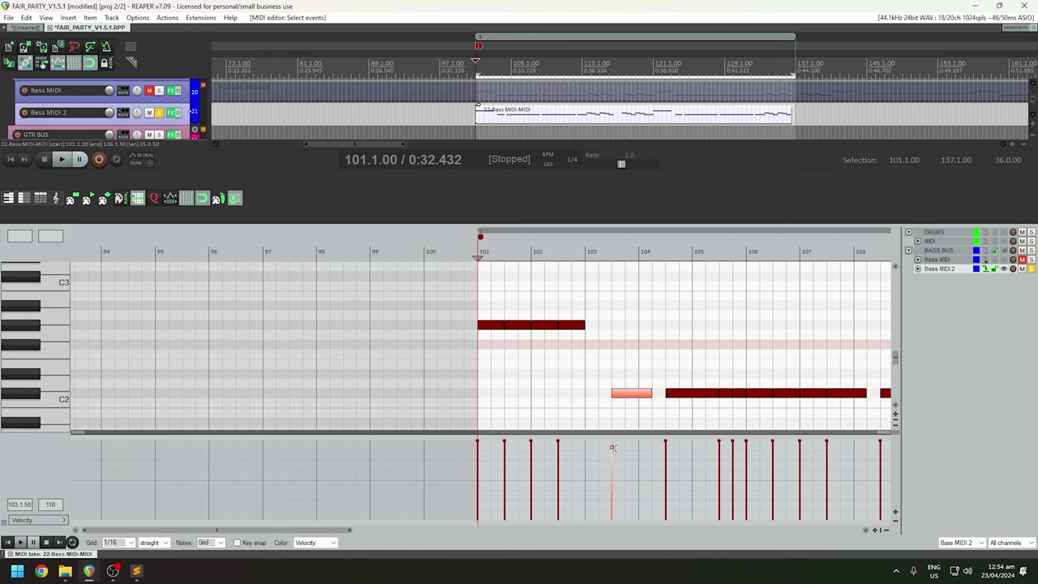
click(456, 389)
key(space)
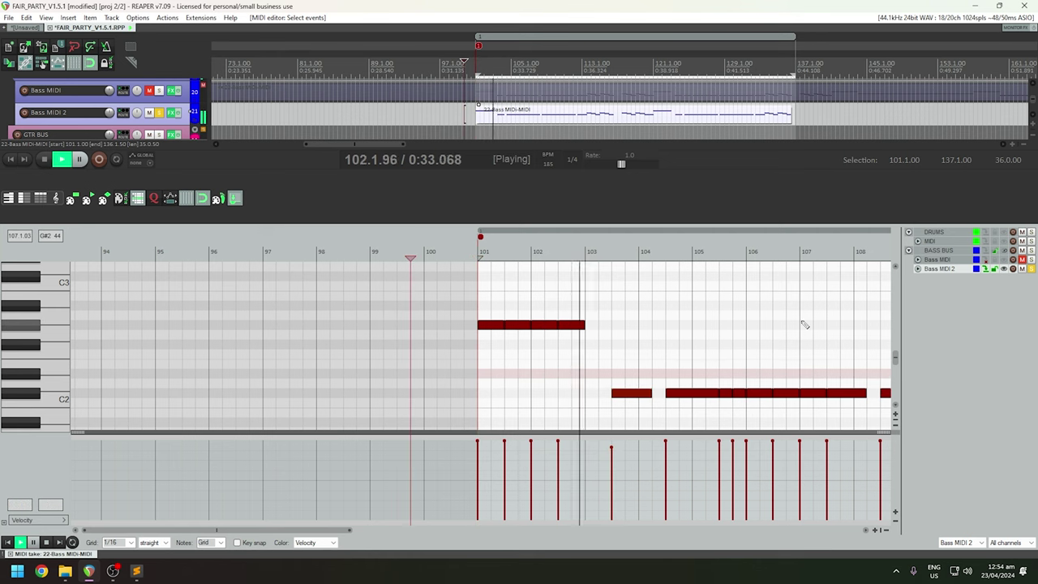
scroll(804, 324, down, 3)
key(space)
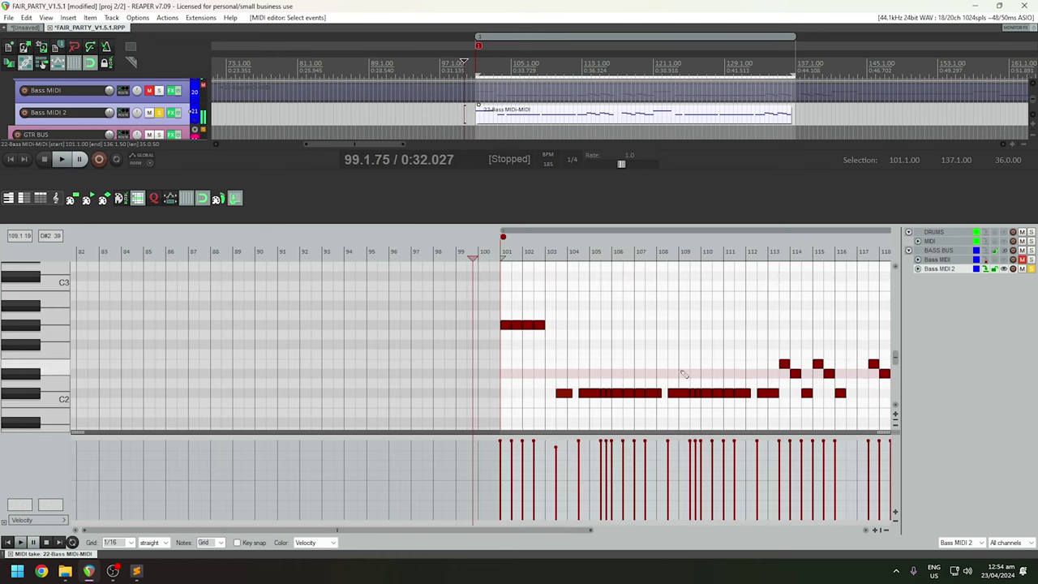
Lower the velocity of the low note at 107.1.50 to 120 and play again from 99.1.75.
click(654, 394)
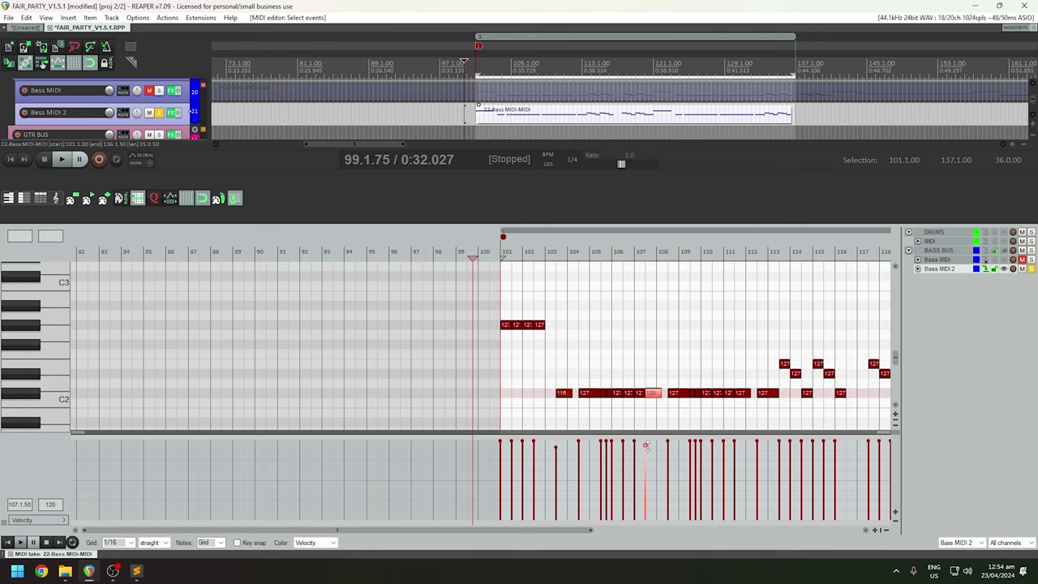
key(space)
scroll(551, 387, up, 3)
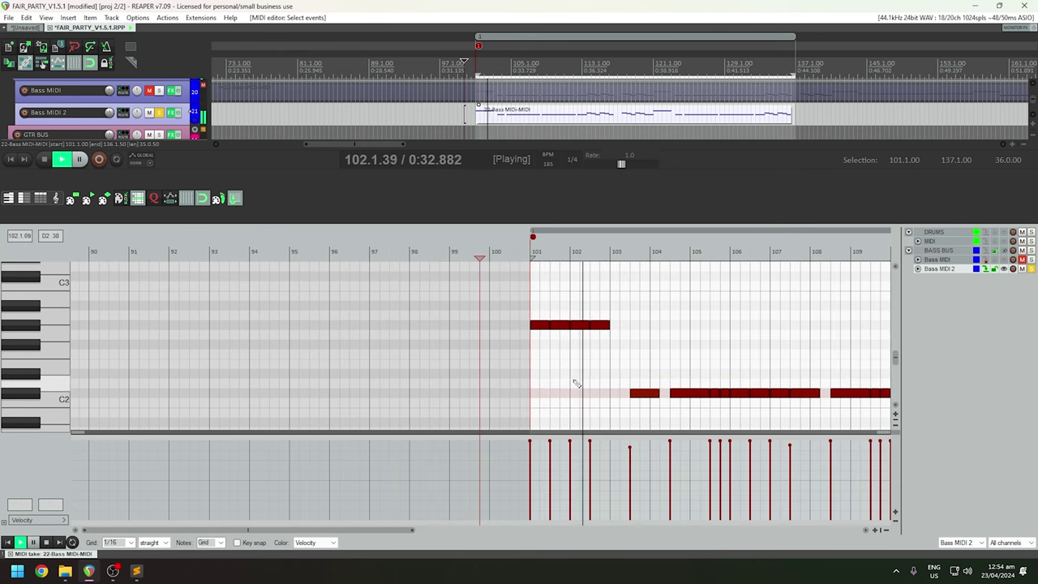
key(space)
Select the up-stroke high notes at 101.1.50 and 102.1.50, ending with only the one at 101.1.50 selected.
click(561, 326)
ctrl+click(598, 326)
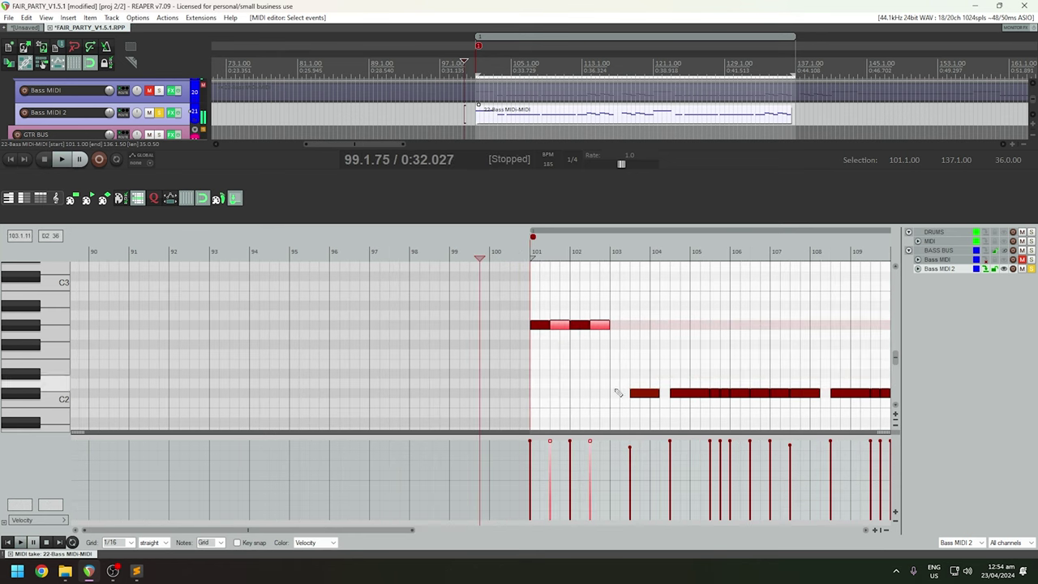
click(593, 441)
click(563, 327)
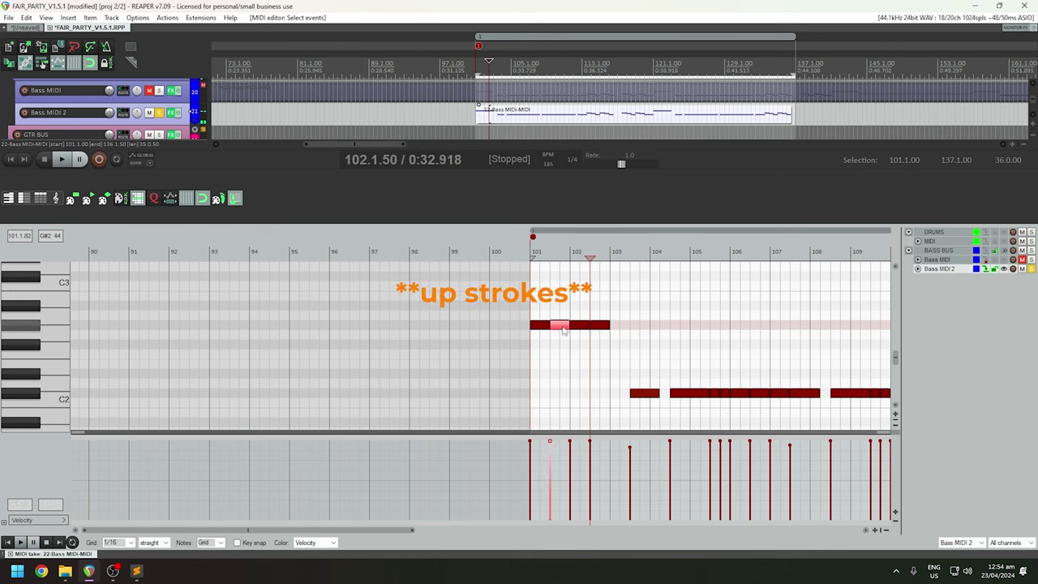
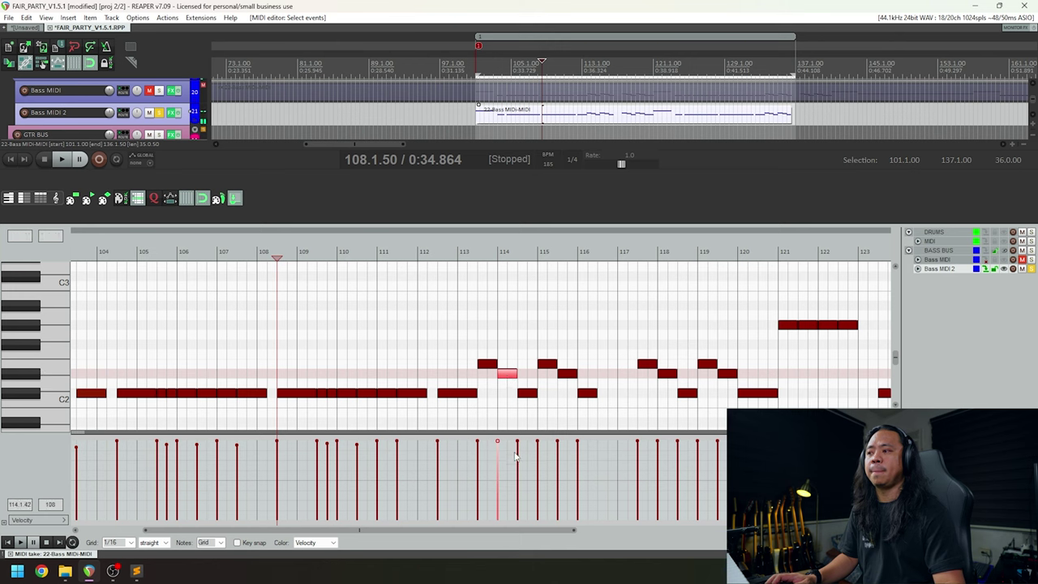
Lower the velocity of the low note at 114.1.50 and replace the three-note phrase at 115.1.00 with a copy of the one at 113.1.50.
click(526, 395)
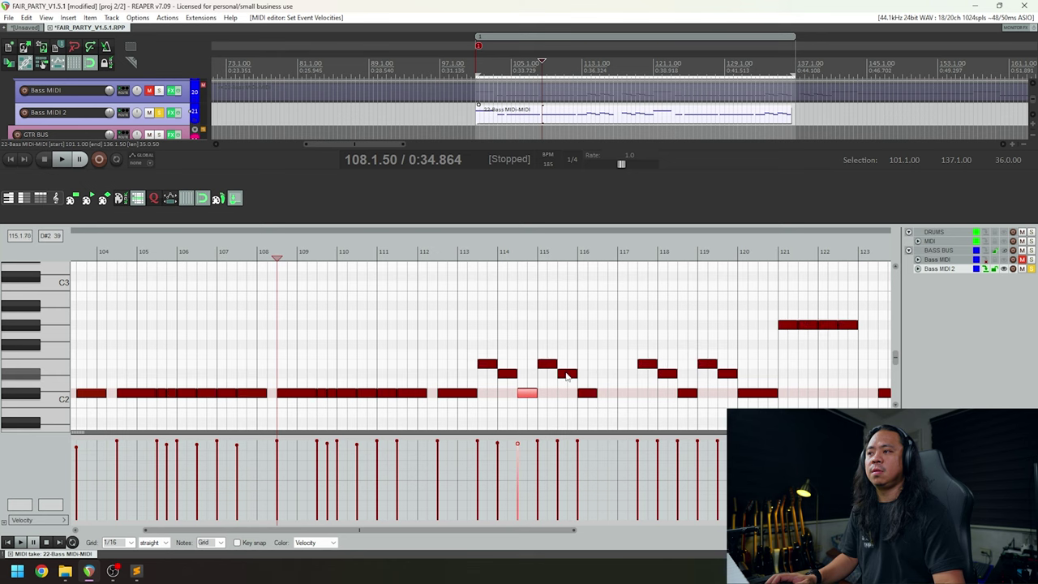
drag(495, 352, 529, 398)
drag(540, 348, 599, 398)
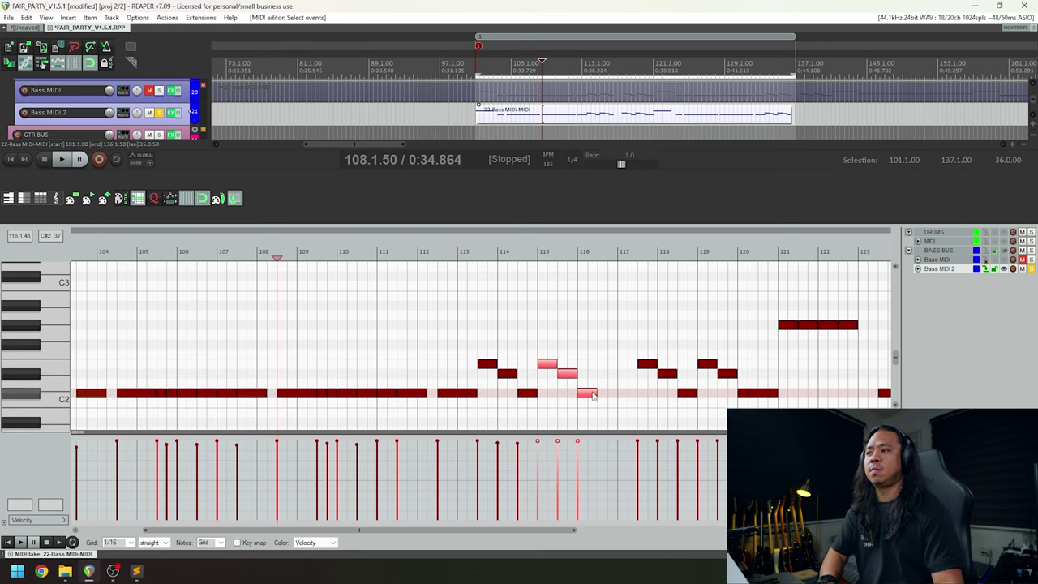
key(Delete)
click(539, 366)
key(ctrl+v)
Replace the three-note phrase at 117.1.50 with the copied phrase that has the softened velocities.
drag(639, 350, 689, 402)
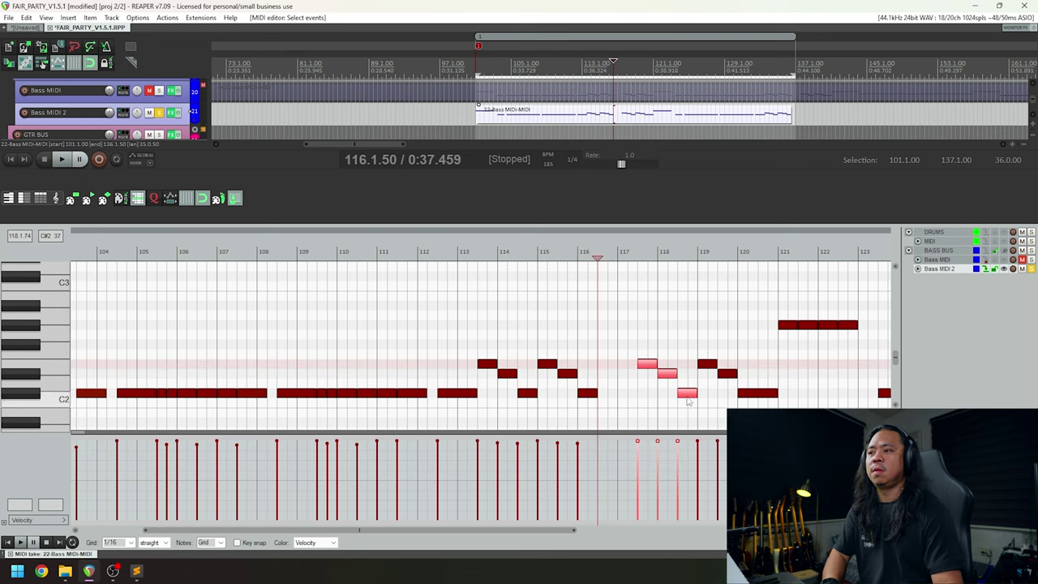
key(Delete)
click(639, 375)
key(ctrl+v)
Replace the phrase at 119.1.00 with the copied one and restore its low note as a single note ending at 121.1.00.
drag(701, 355, 721, 373)
key(Delete)
key(ctrl+v)
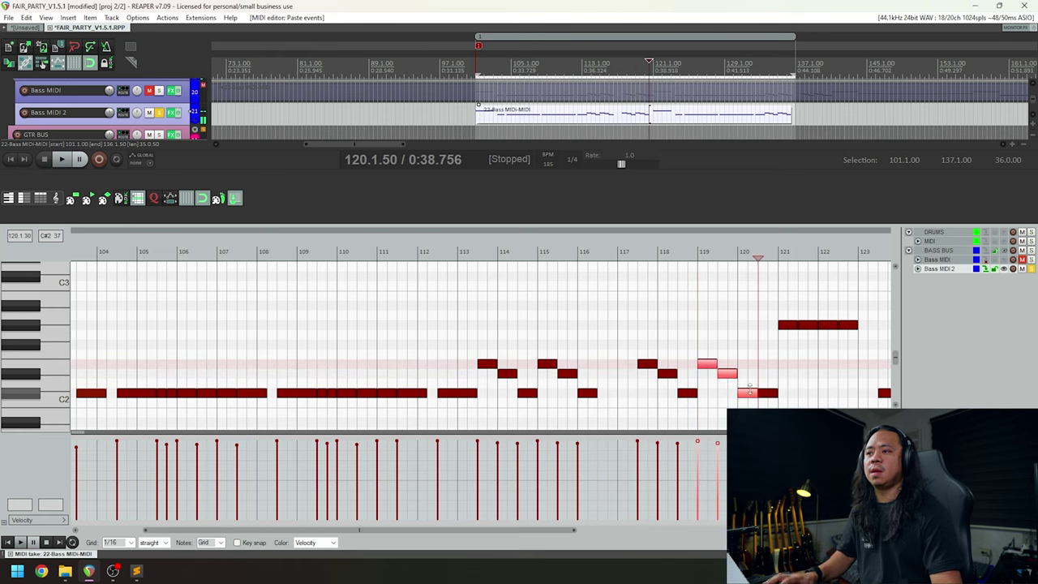
click(769, 394)
drag(754, 394, 789, 395)
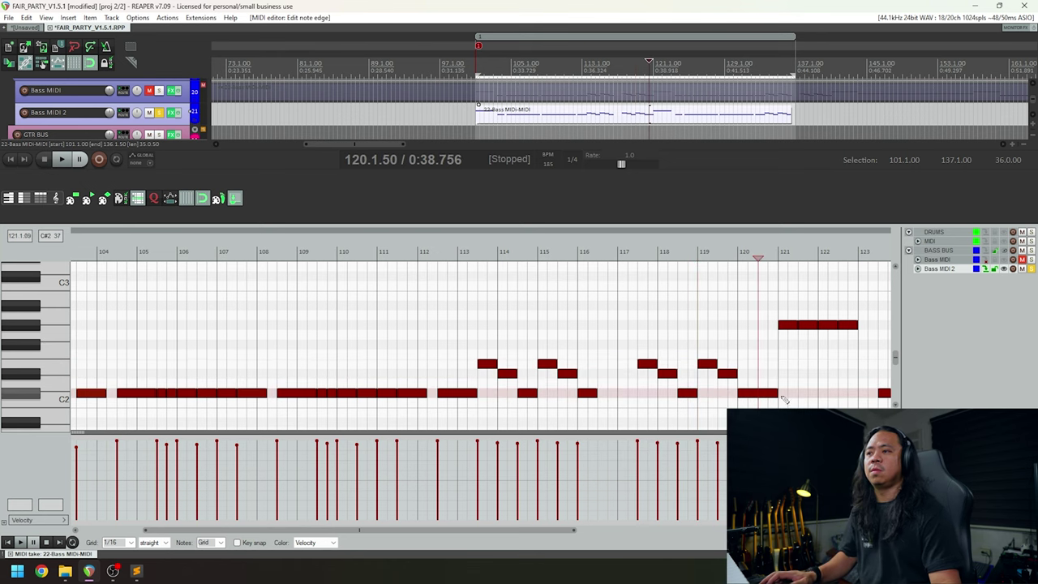
Play the soloed bass line from 100.1.75 into the second half to check the velocity changes.
scroll(690, 375, down, 4)
click(186, 247)
key(space)
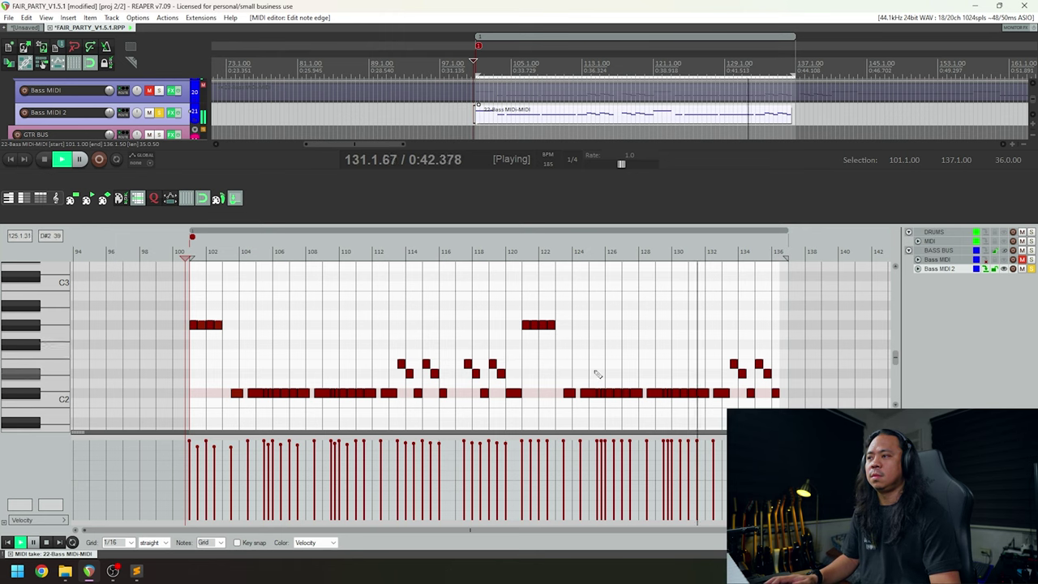
key(space)
Replace the four high notes at 121.1.00 with a copy of those at 101.1.00 and play from 119.1.75.
drag(552, 297, 491, 344)
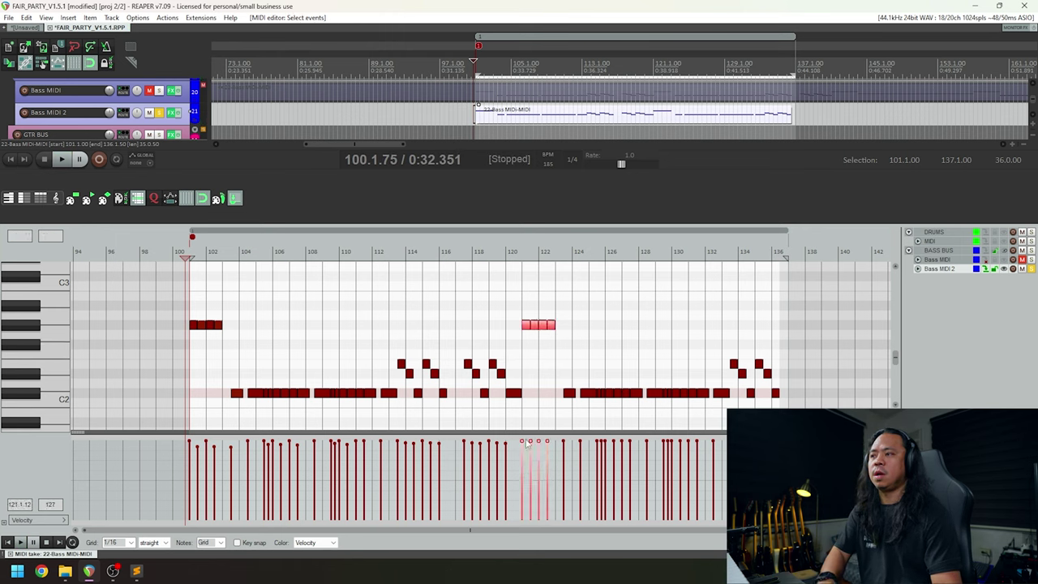
key(Delete)
drag(206, 314, 233, 336)
key(ctrl+c)
click(523, 335)
key(ctrl+v)
click(523, 337)
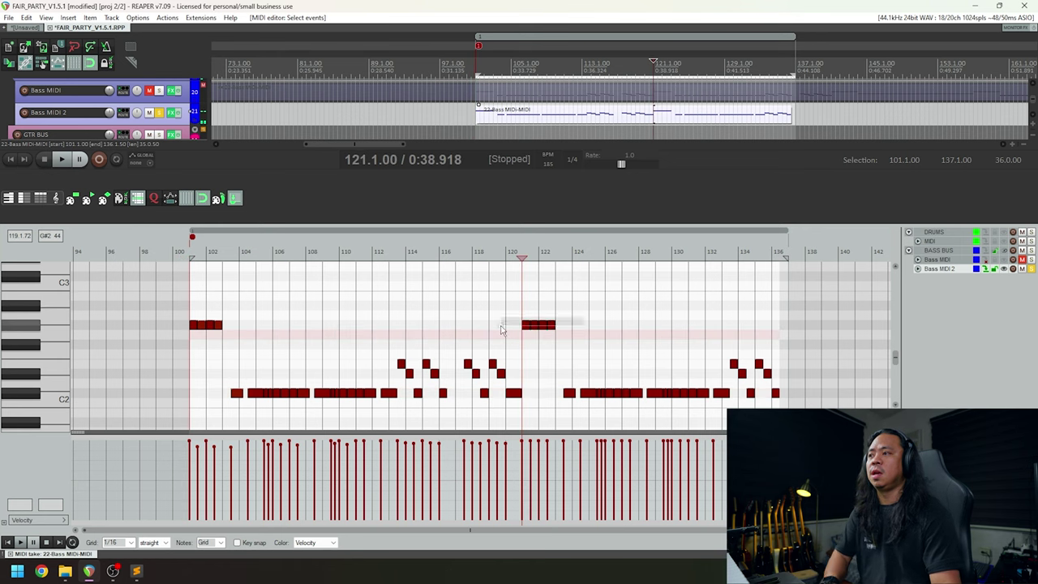
key(ctrl+z)
key(ctrl+v)
click(500, 252)
key(space)
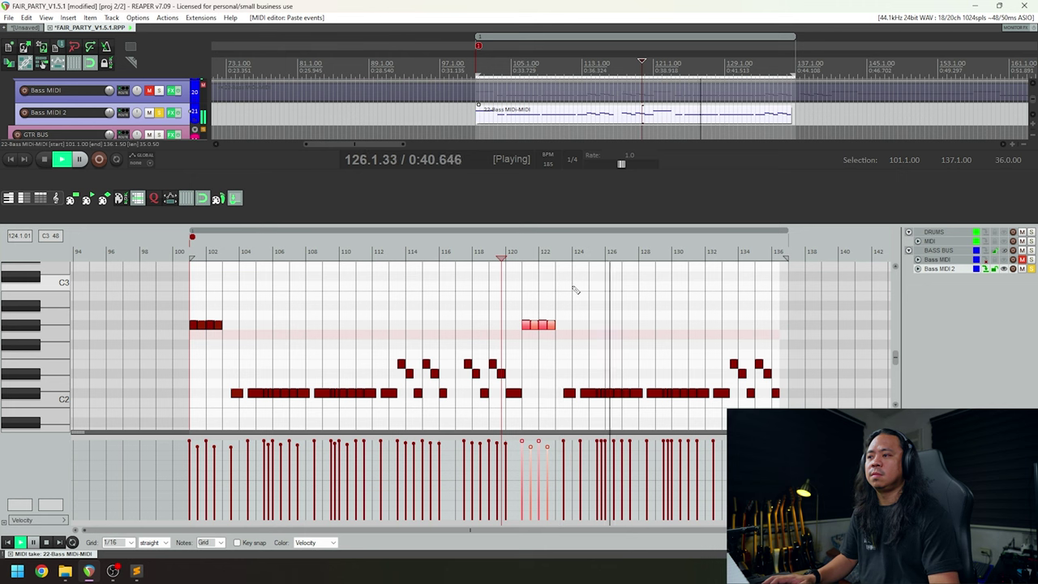
key(space)
drag(829, 344, 561, 415)
scroll(593, 396, up, 3)
scroll(635, 410, down, 3)
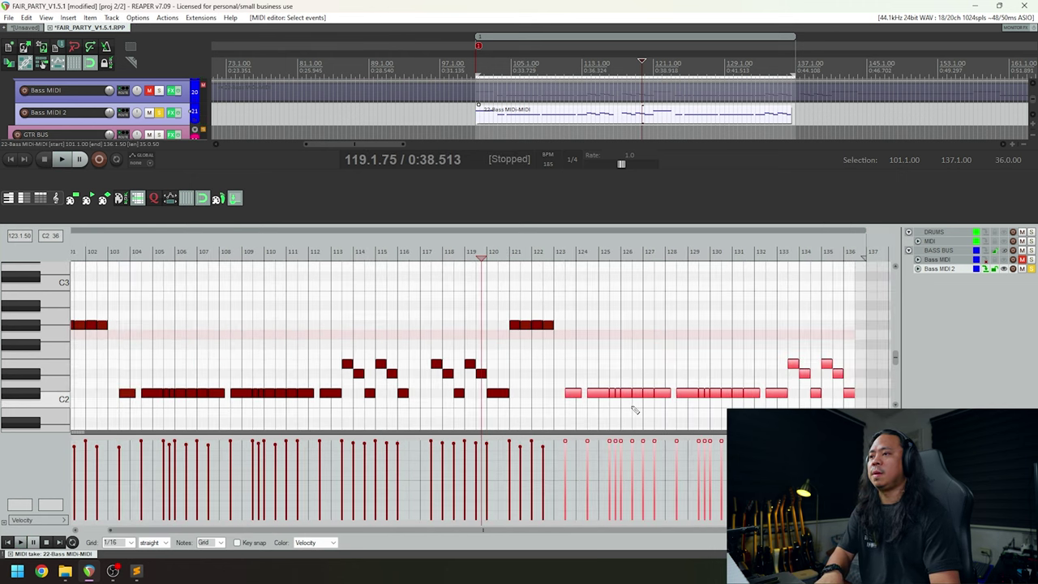
scroll(635, 410, down, 3)
drag(482, 300, 528, 412)
key(Delete)
key(Delete)
scroll(531, 411, up, 4)
key(ctrl+z)
key(ctrl+z)
key(ctrl+z)
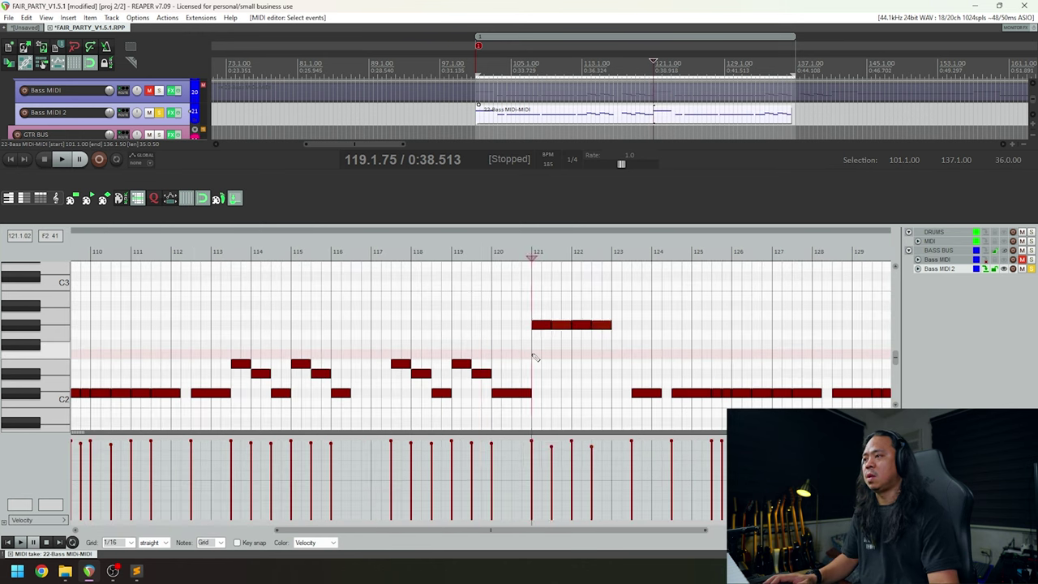
Replace all notes from 121.1.00 onward with a copy of the phrase from bars 101 to 121 and play from 119.1.00.
click(538, 352)
scroll(538, 353, down, 3)
drag(795, 321, 487, 410)
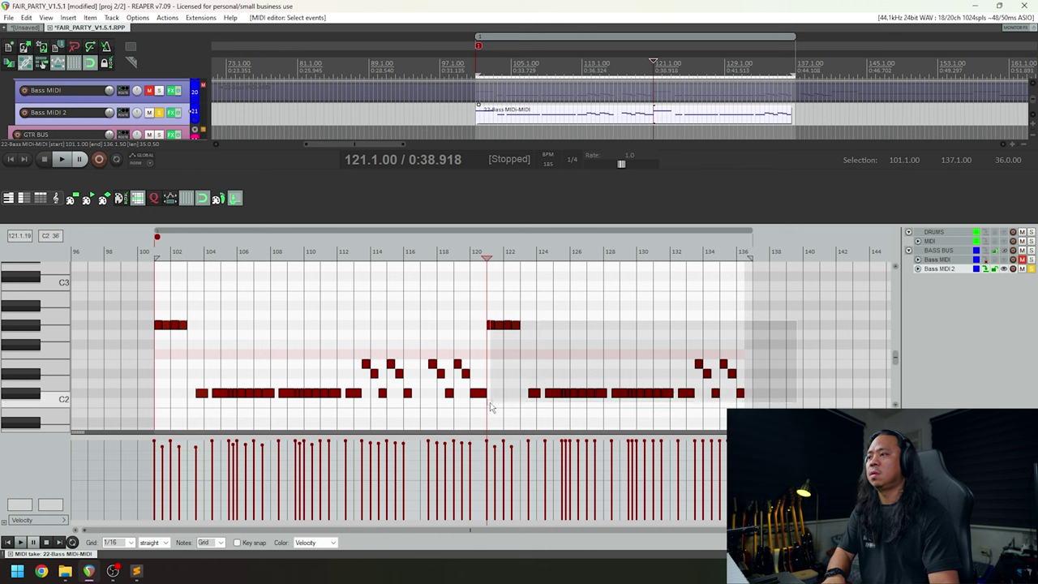
key(Delete)
drag(135, 306, 494, 421)
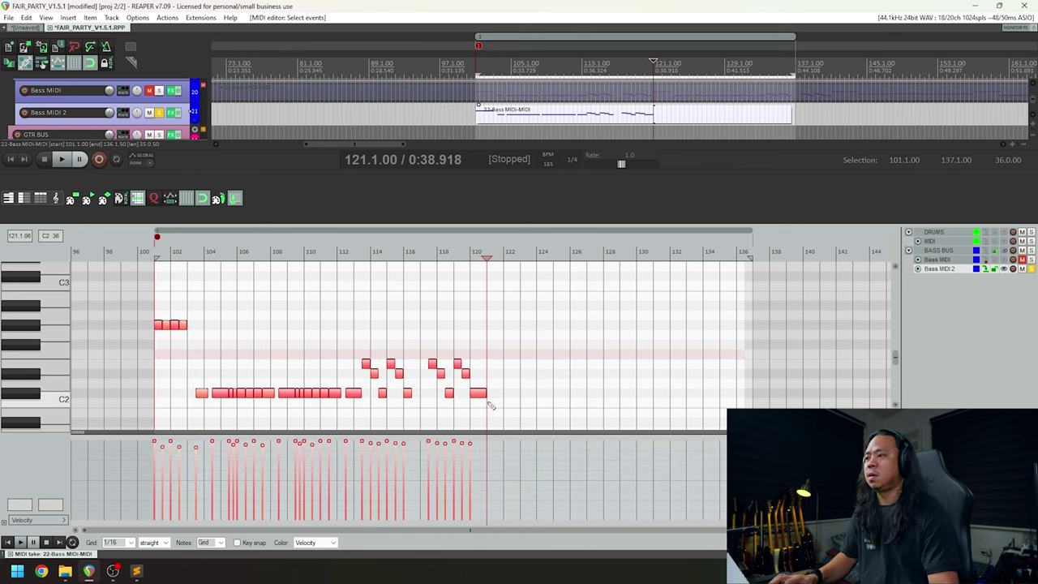
key(ctrl+c)
key(ctrl+v)
click(451, 247)
key(space)
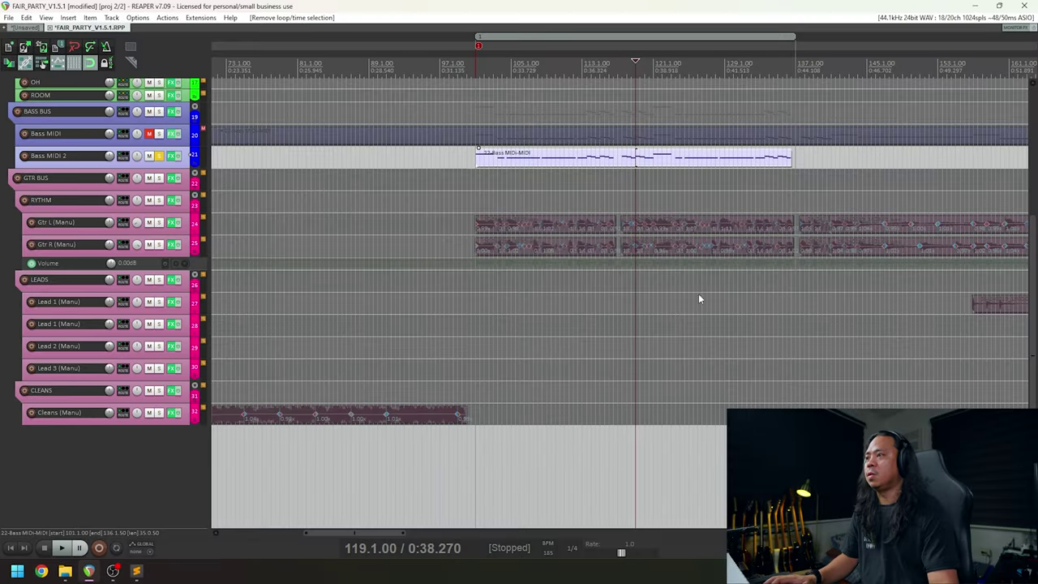
Compare the soloed Bass MIDI 2 line through EUROBASS II with its amplifier off and on, playing from 100.1.00 each time.
key(shift+f)
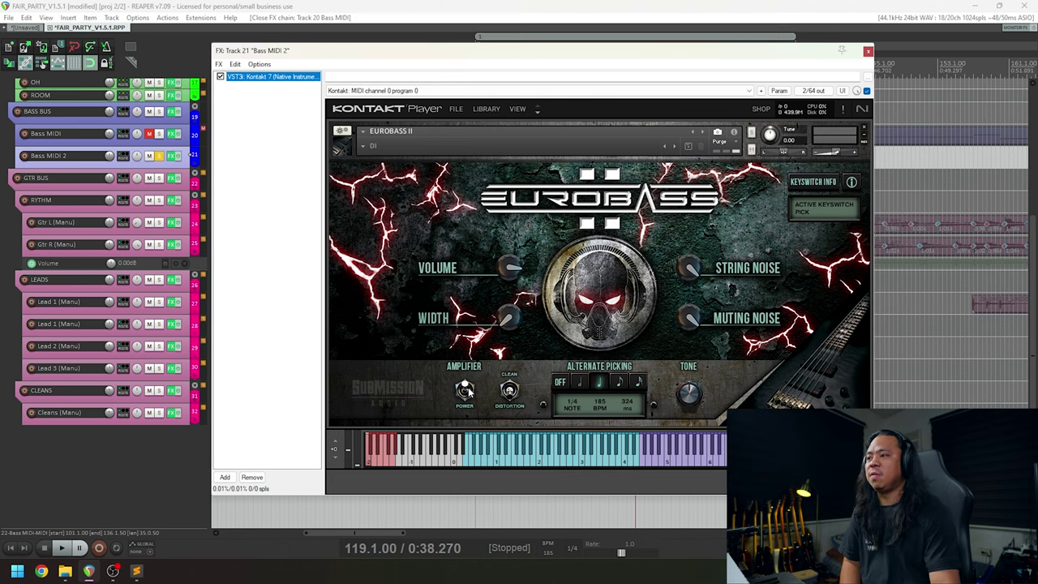
drag(618, 53, 664, 192)
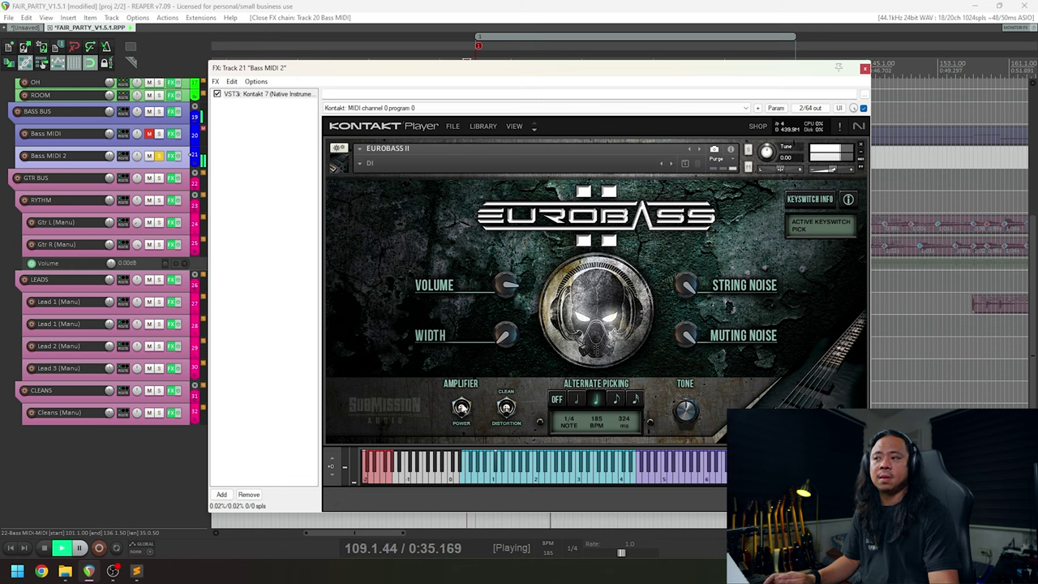
key(space)
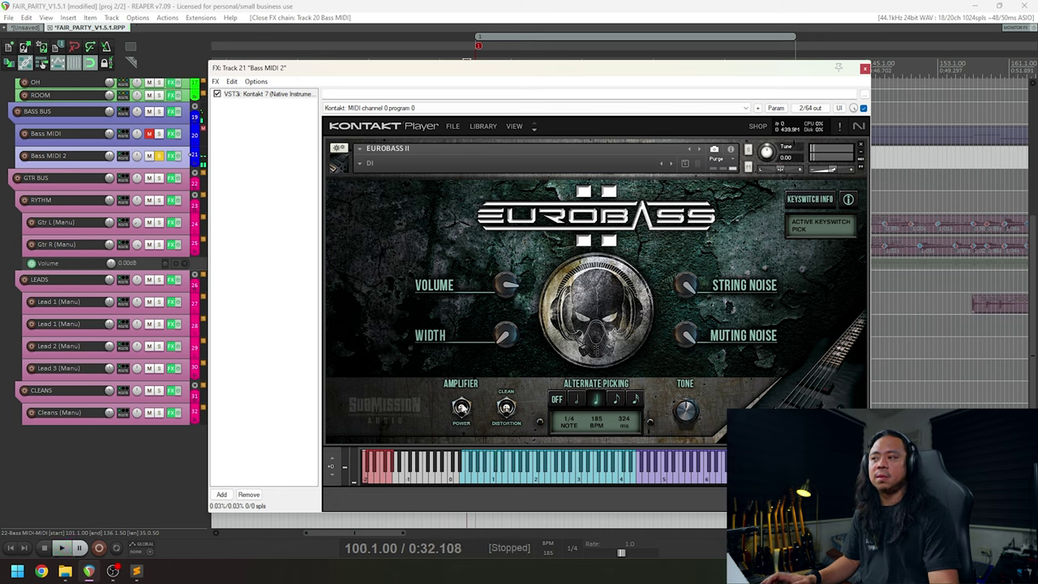
key(space)
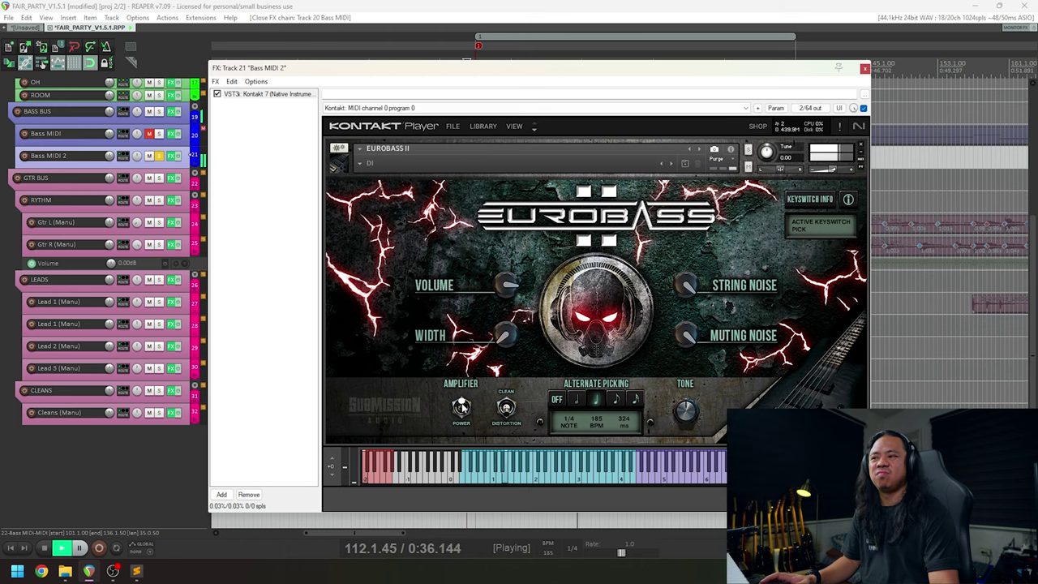
key(space)
key(Escape)
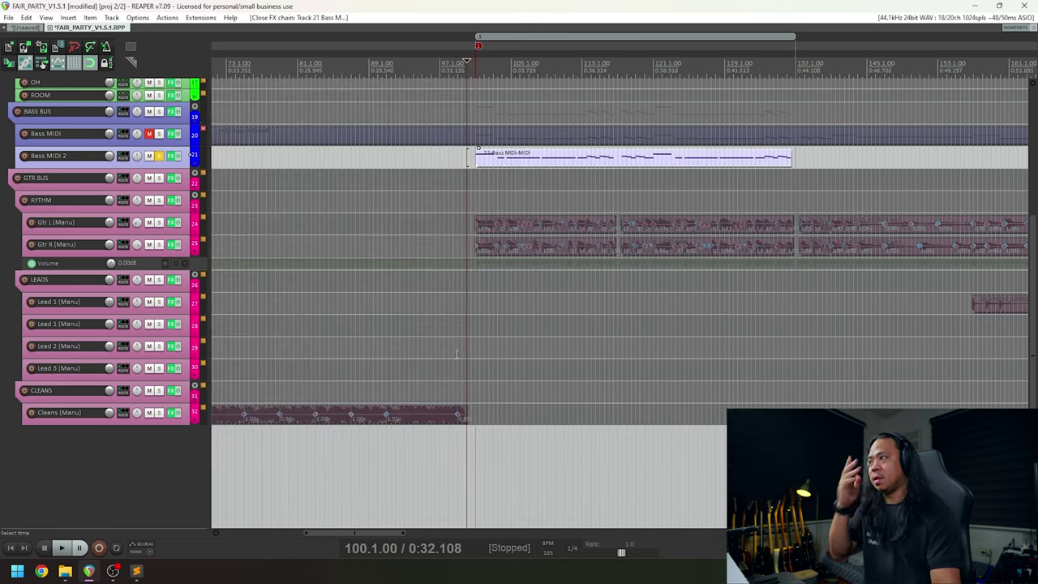
Bypass the EUROBASS II Kontakt instance on Bass MIDI 2, add a second Kontakt 7 and load the DjinnBass preset.
click(172, 155)
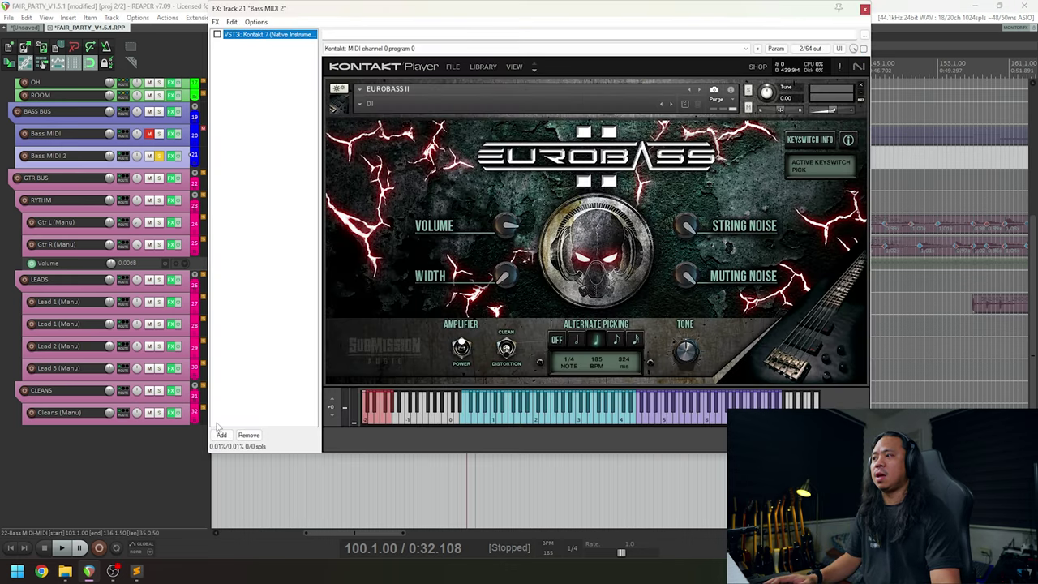
click(222, 350)
click(222, 435)
text(kontakt)
double_click(523, 235)
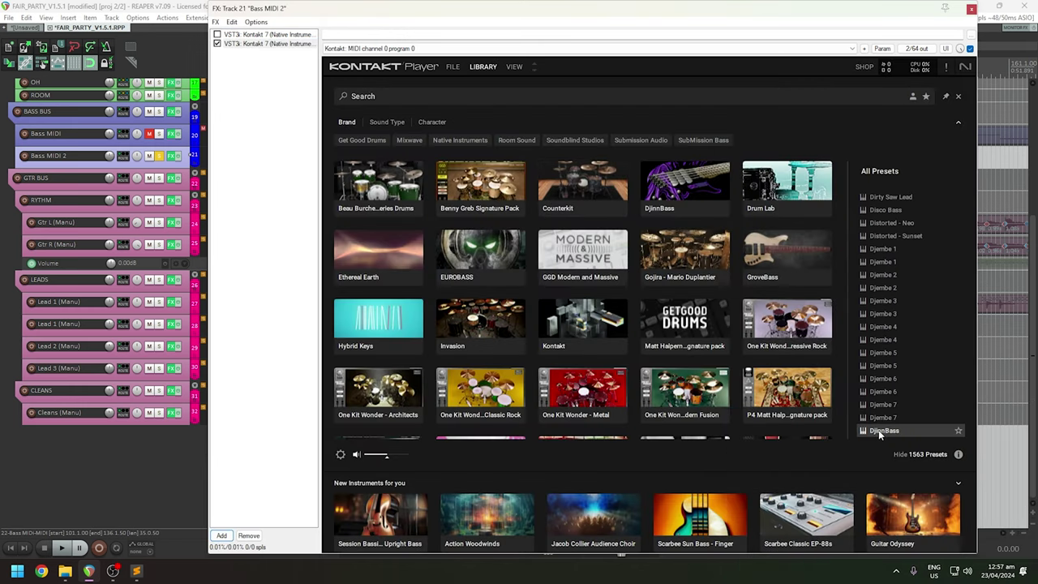
double_click(878, 430)
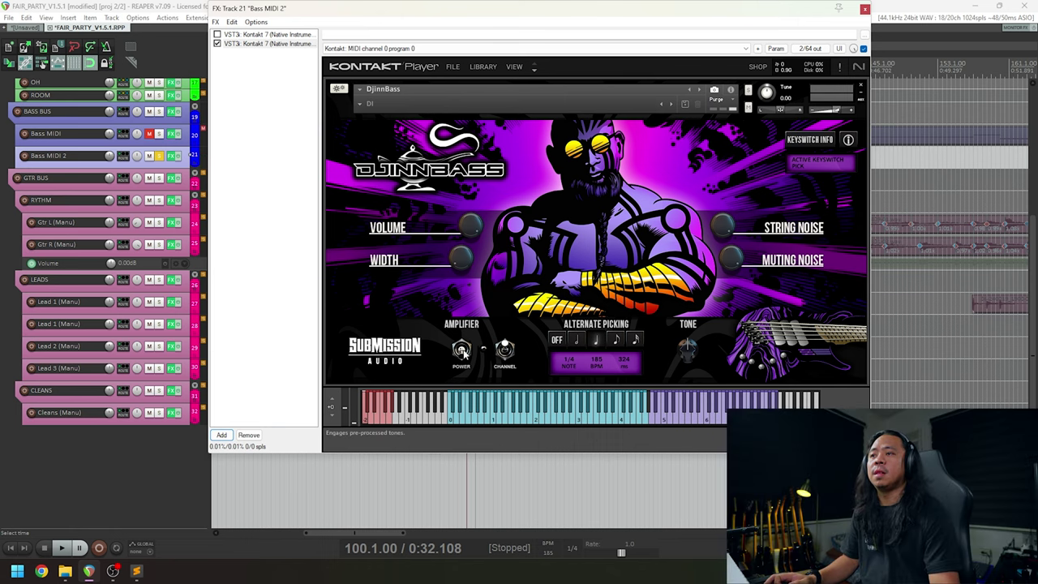
Play the line through DjinnBass, turn on its amplifier partway, close the effects window and unsolo Bass MIDI 2.
drag(644, 15, 678, 173)
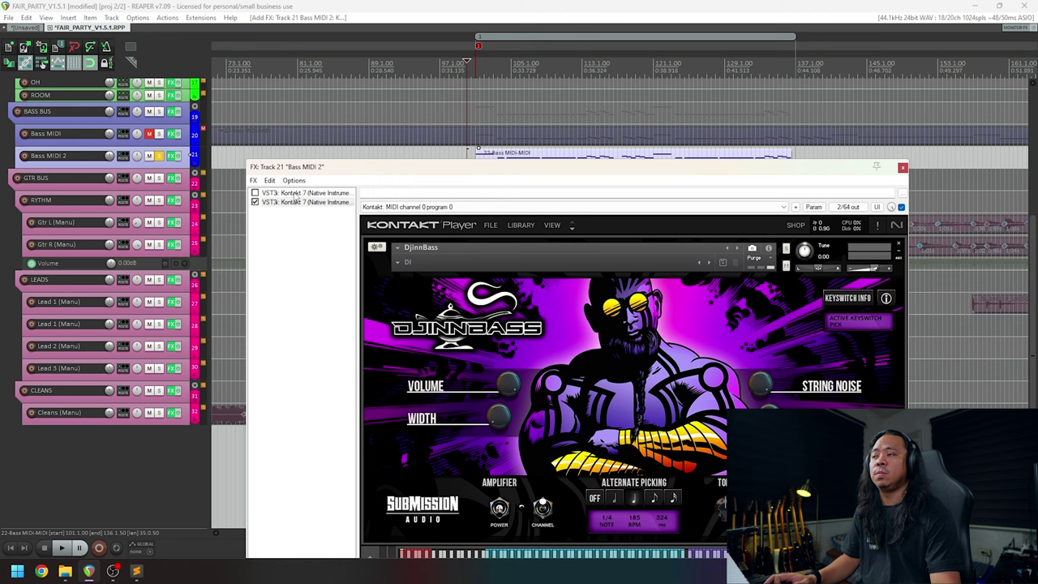
mouse_move(613, 168)
mouse_down()
mouse_move(609, 155)
mouse_move(608, 188)
mouse_move(599, 176)
mouse_up()
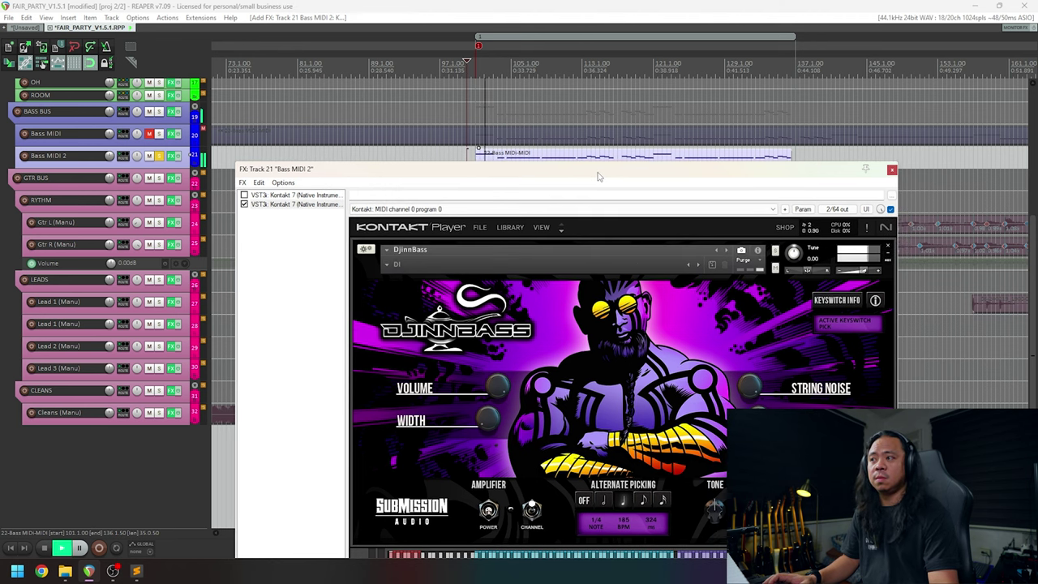
drag(599, 176, 567, 83)
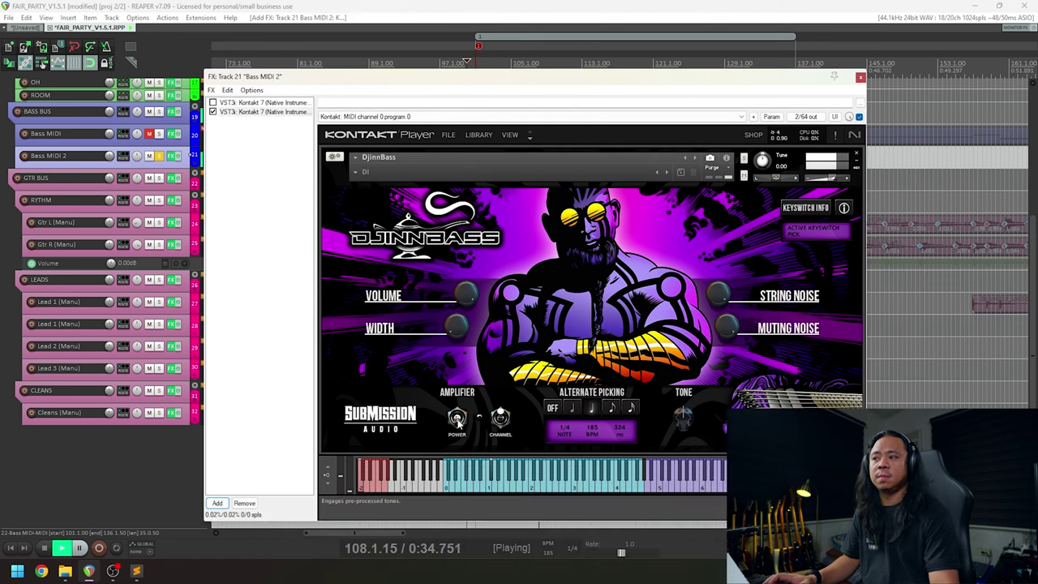
click(457, 419)
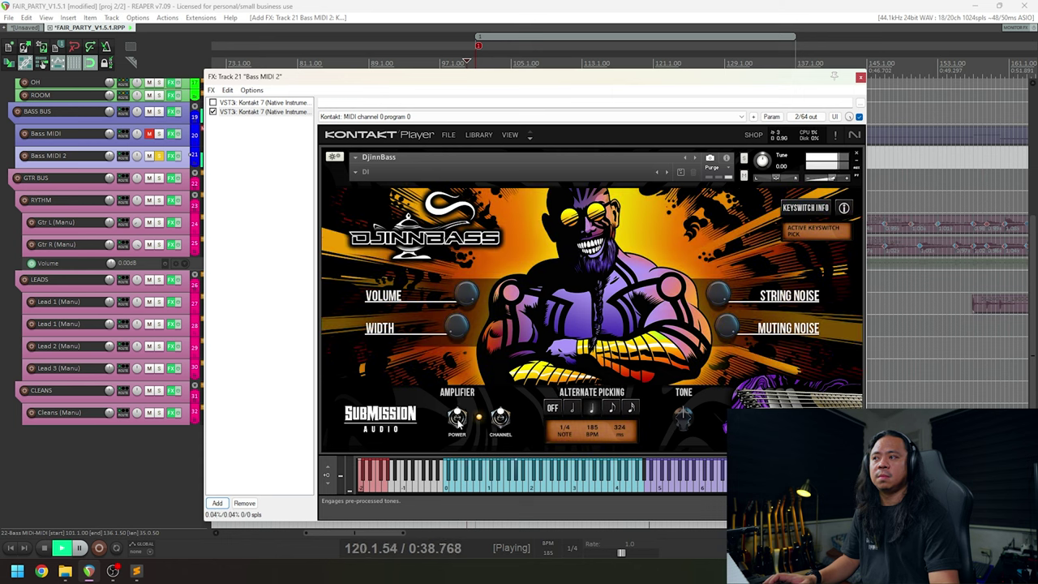
key(Escape)
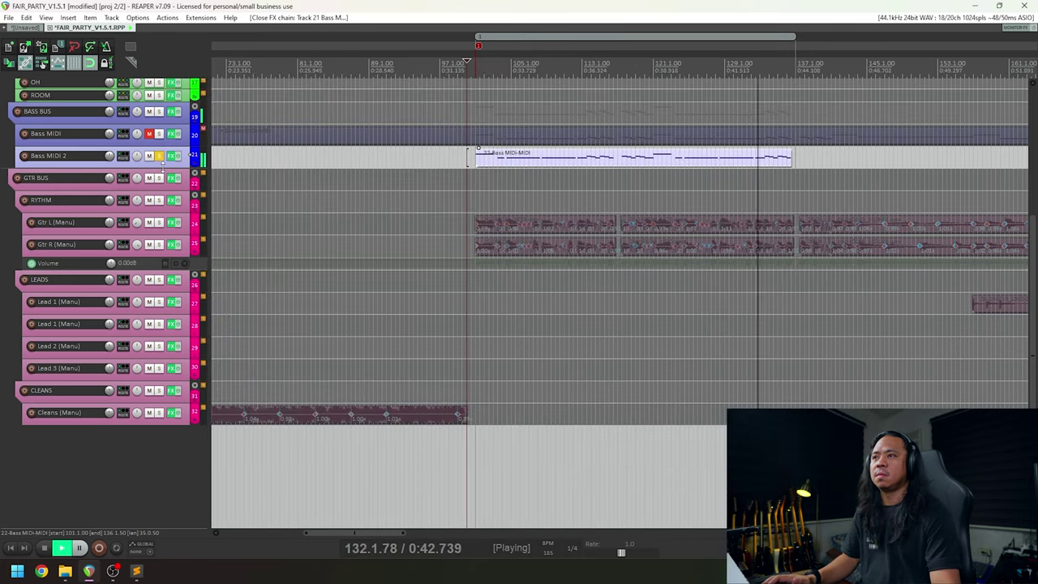
click(160, 156)
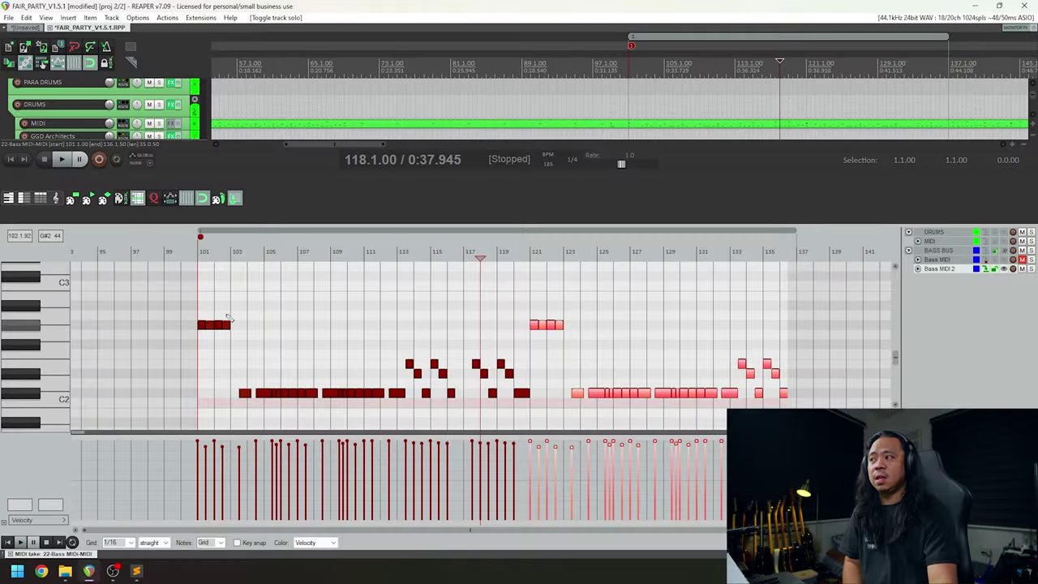
Place the edit cursor at 100.1.75 and examine the Gtr L and Gtr R waveforms from bar 101 against the bass notes.
click(194, 250)
scroll(194, 250, up, 2)
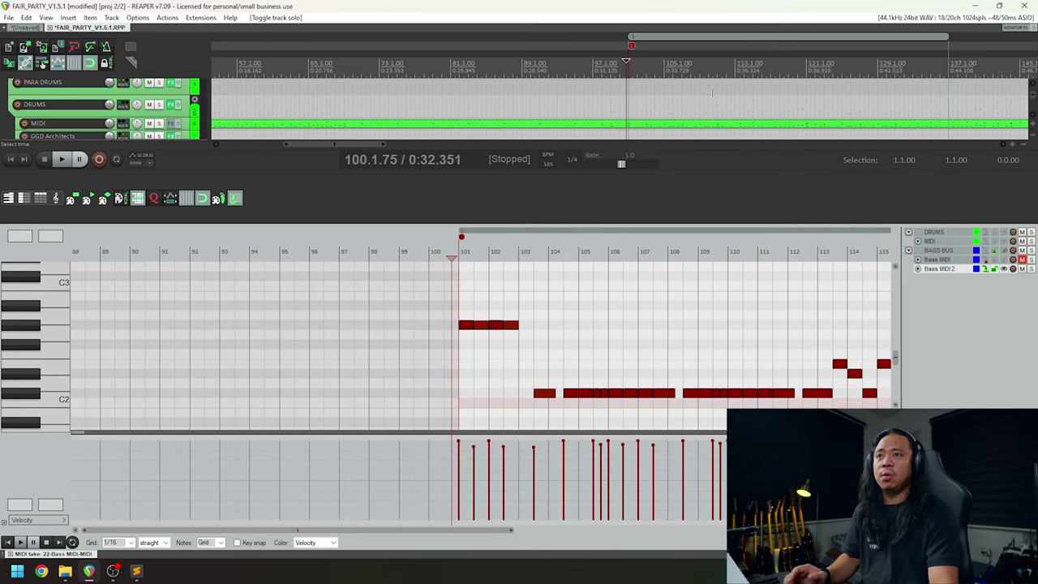
scroll(1034, 102, down, 5)
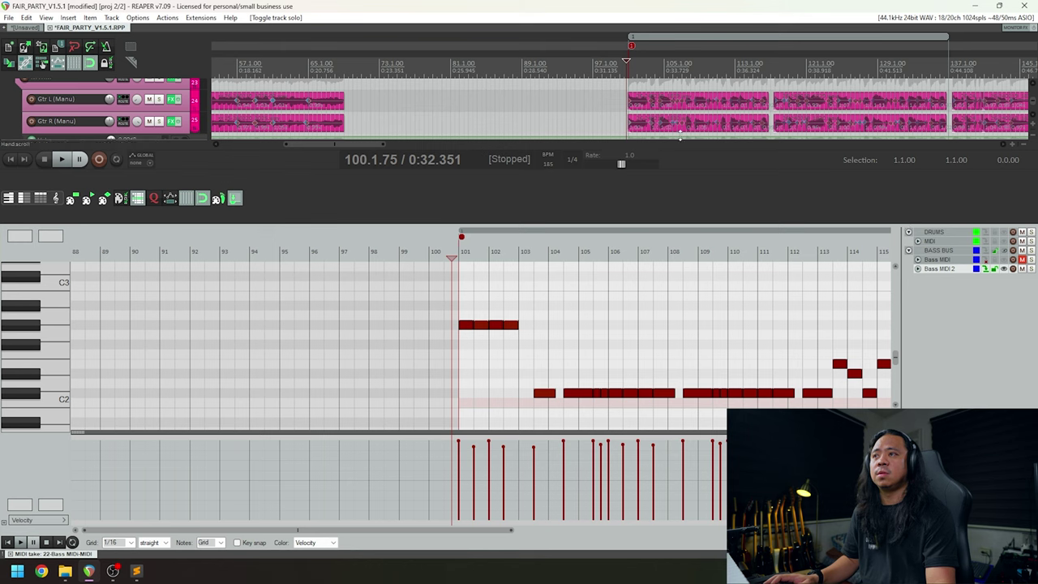
scroll(659, 114, up, 6)
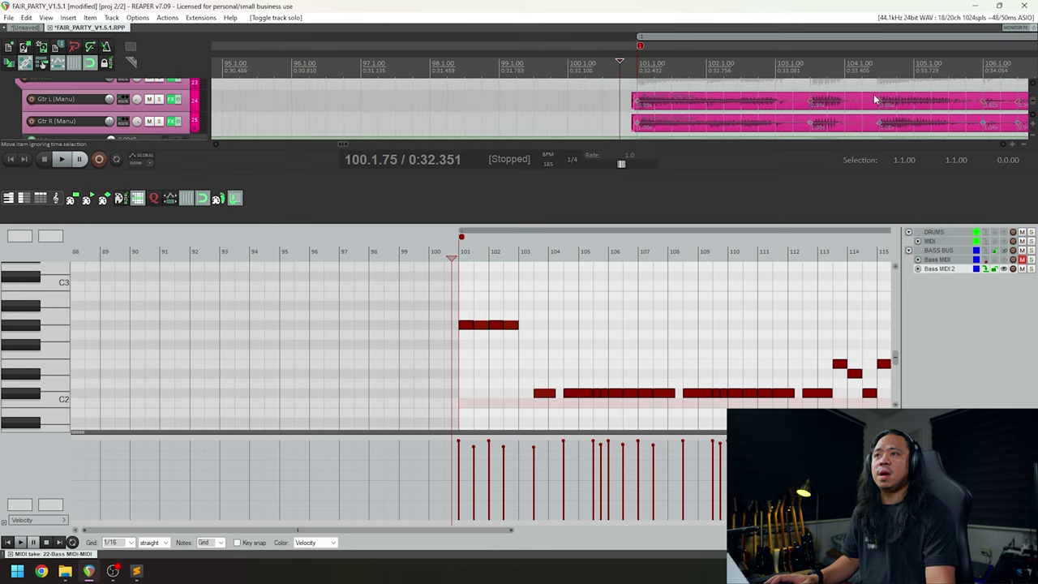
drag(918, 50, 563, 59)
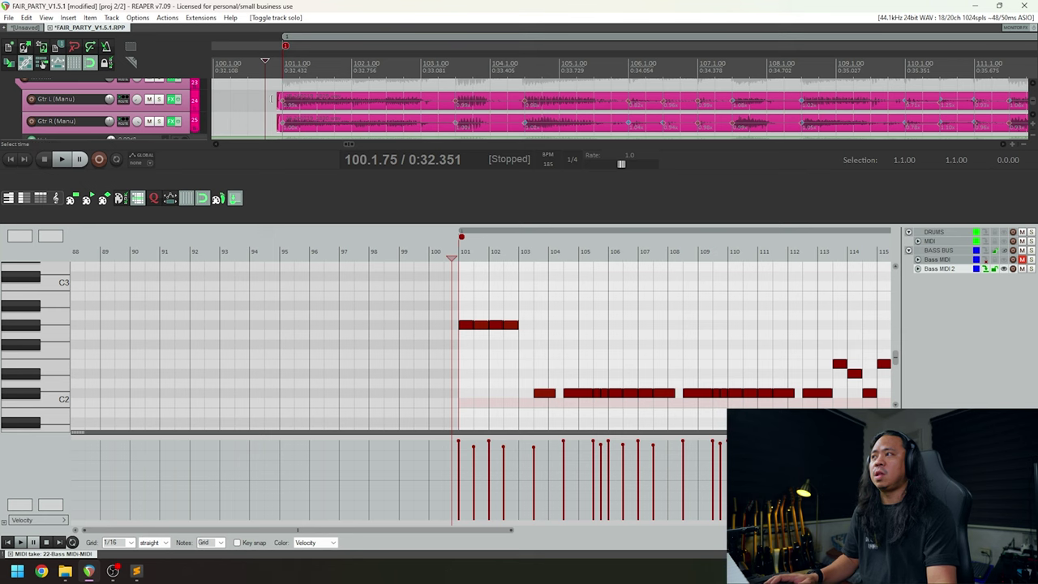
click(308, 102)
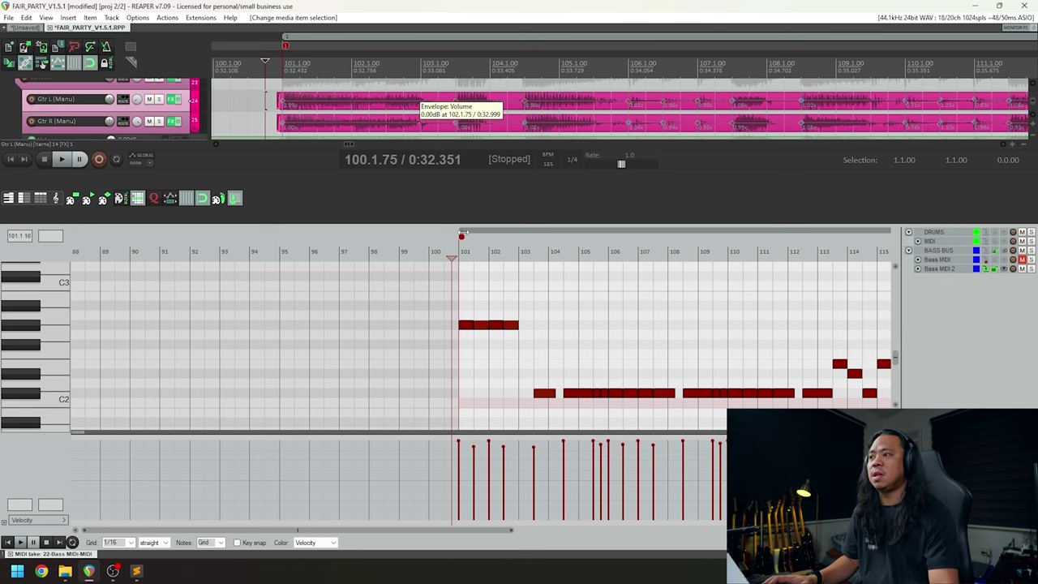
Play the full mix from 100.1.75 past bar 132 to check the bass line against the rhythm guitars.
click(477, 276)
scroll(472, 271, up, 3)
click(261, 66)
key(space)
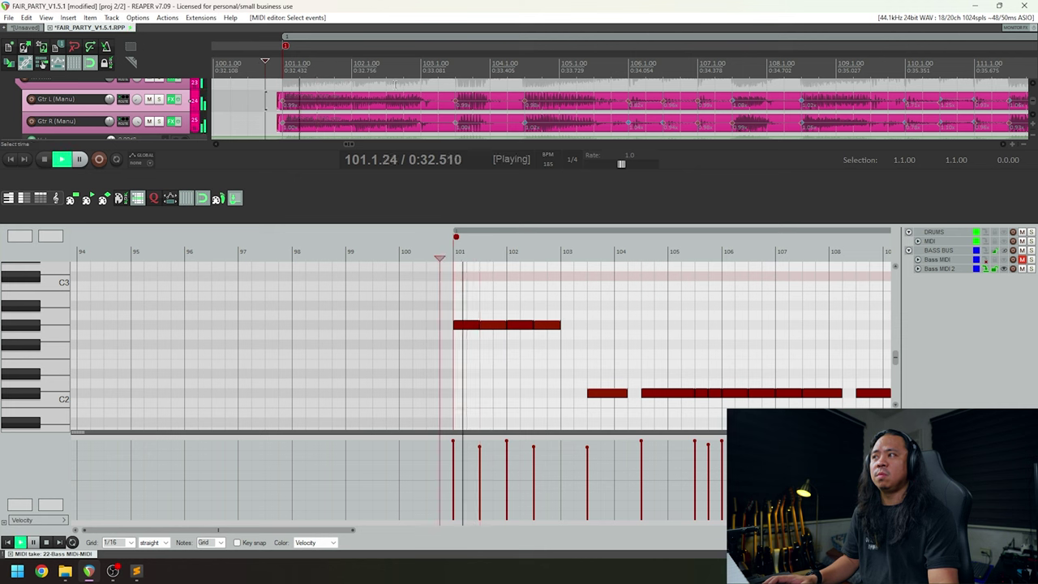
scroll(395, 85, down, 2)
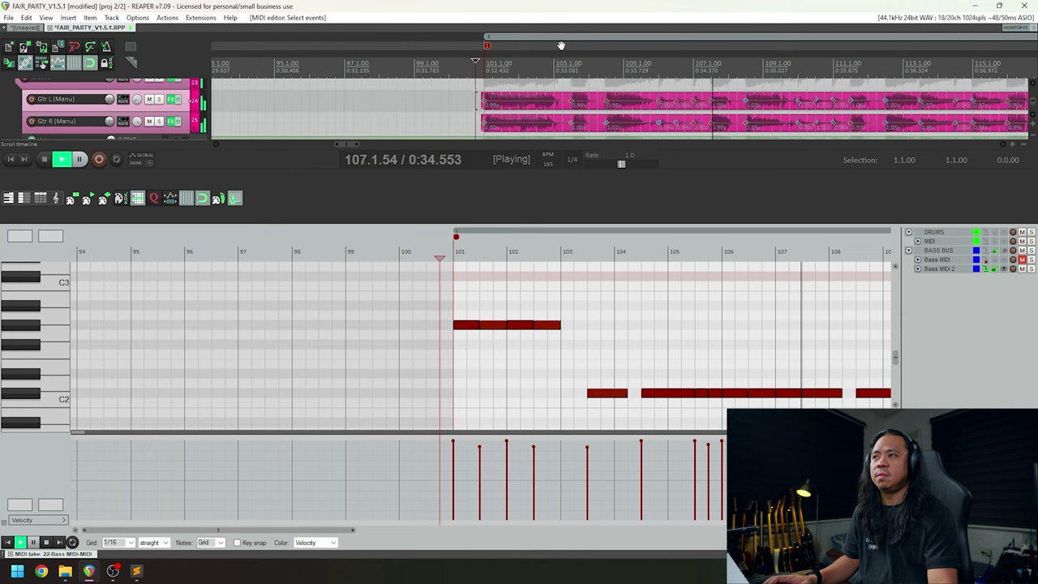
scroll(561, 46, down, 3)
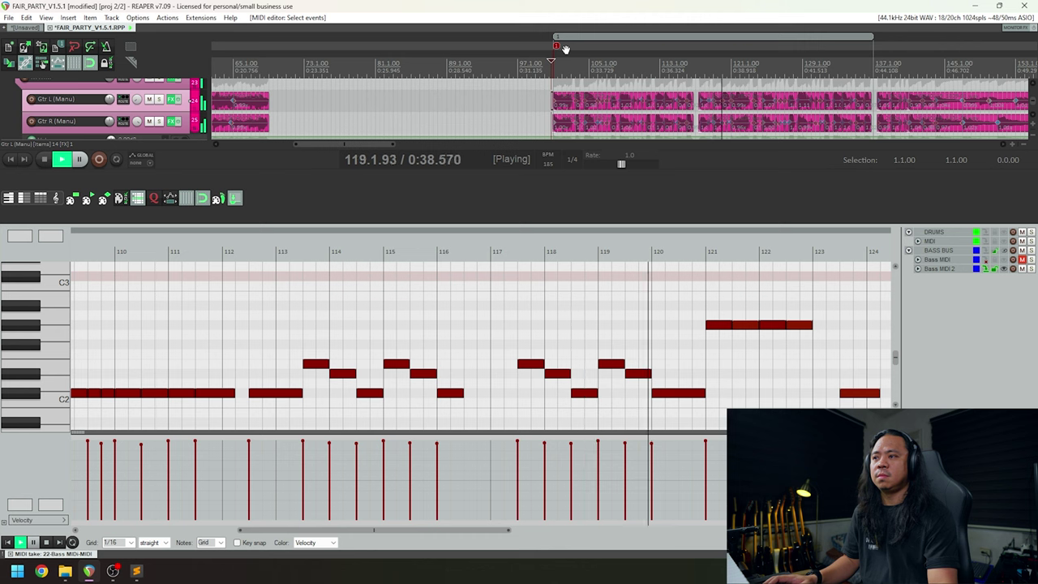
scroll(565, 49, down, 2)
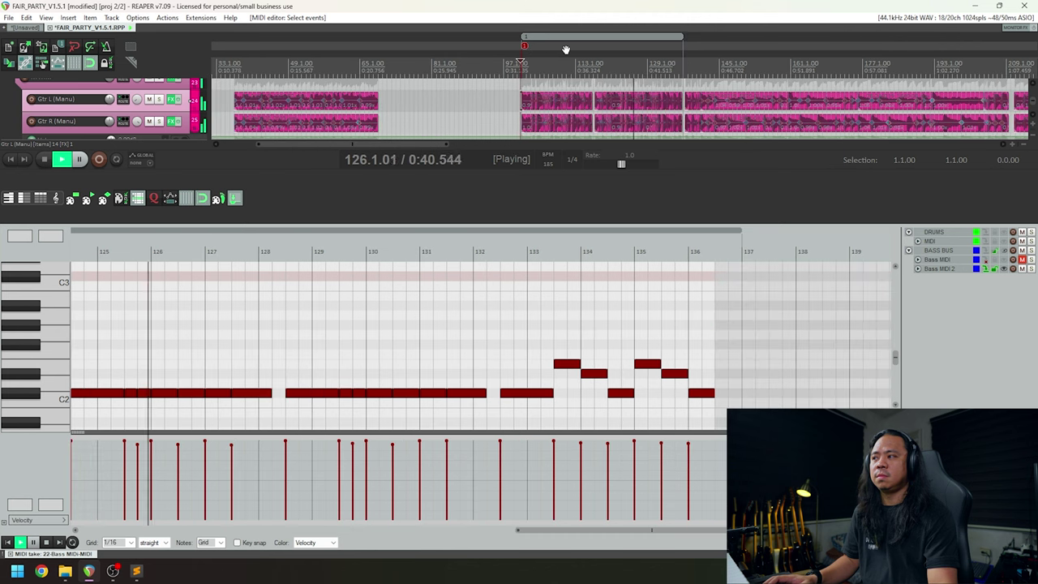
scroll(566, 49, down, 1)
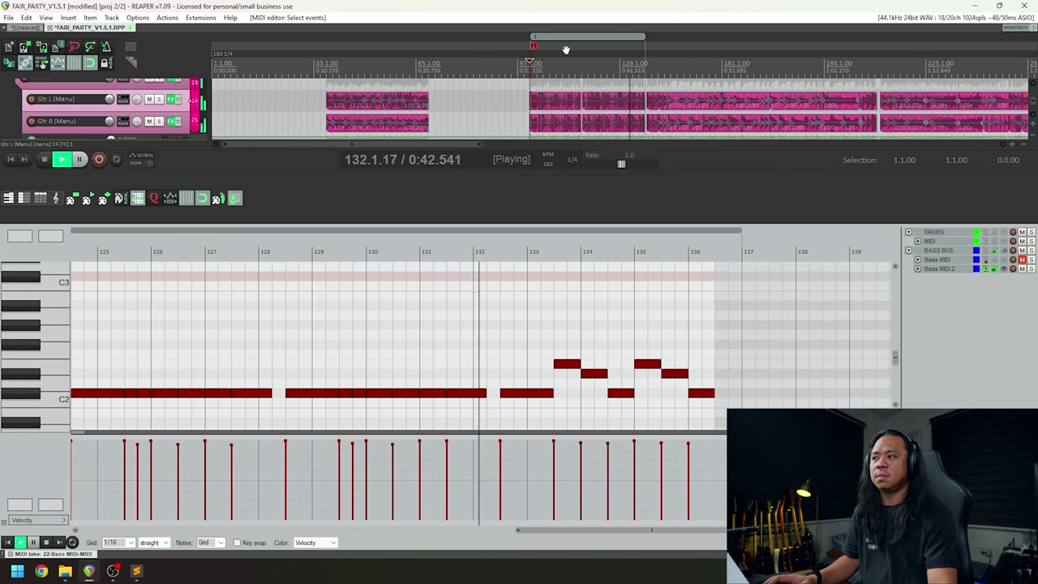